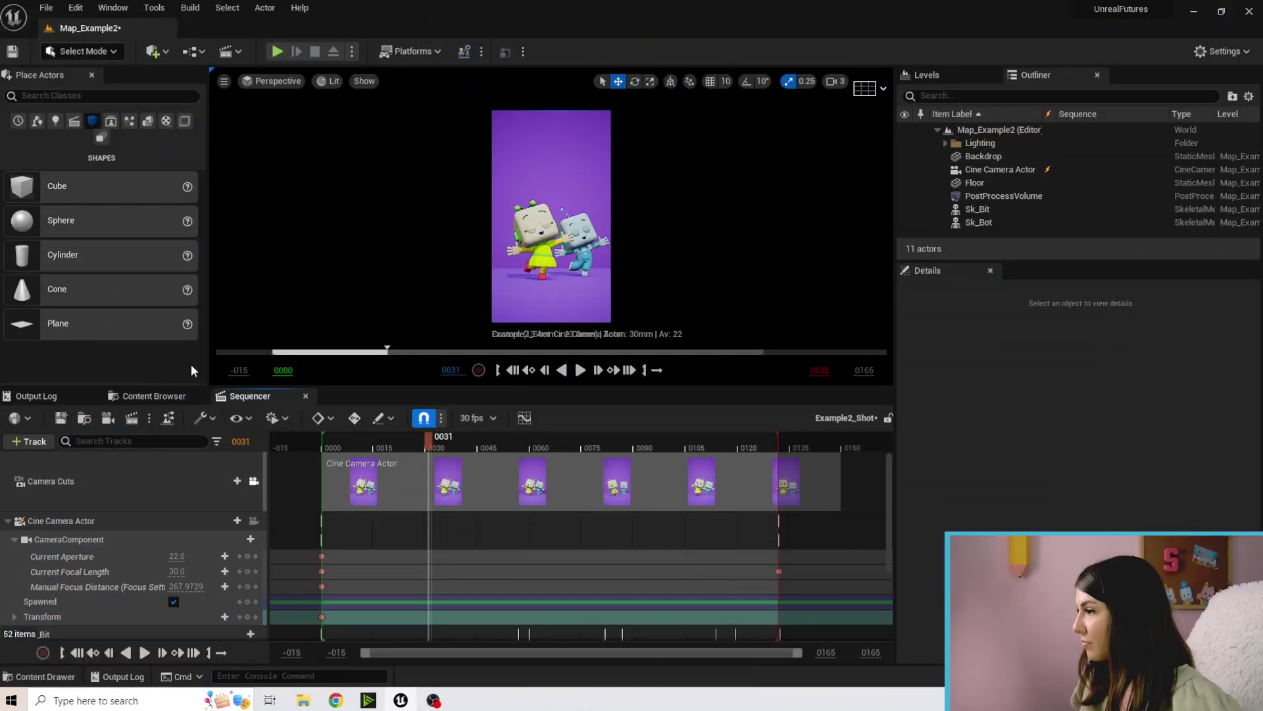
Open the Map_Example3 level from Content > Maps, saving pending changes first.
click(173, 395)
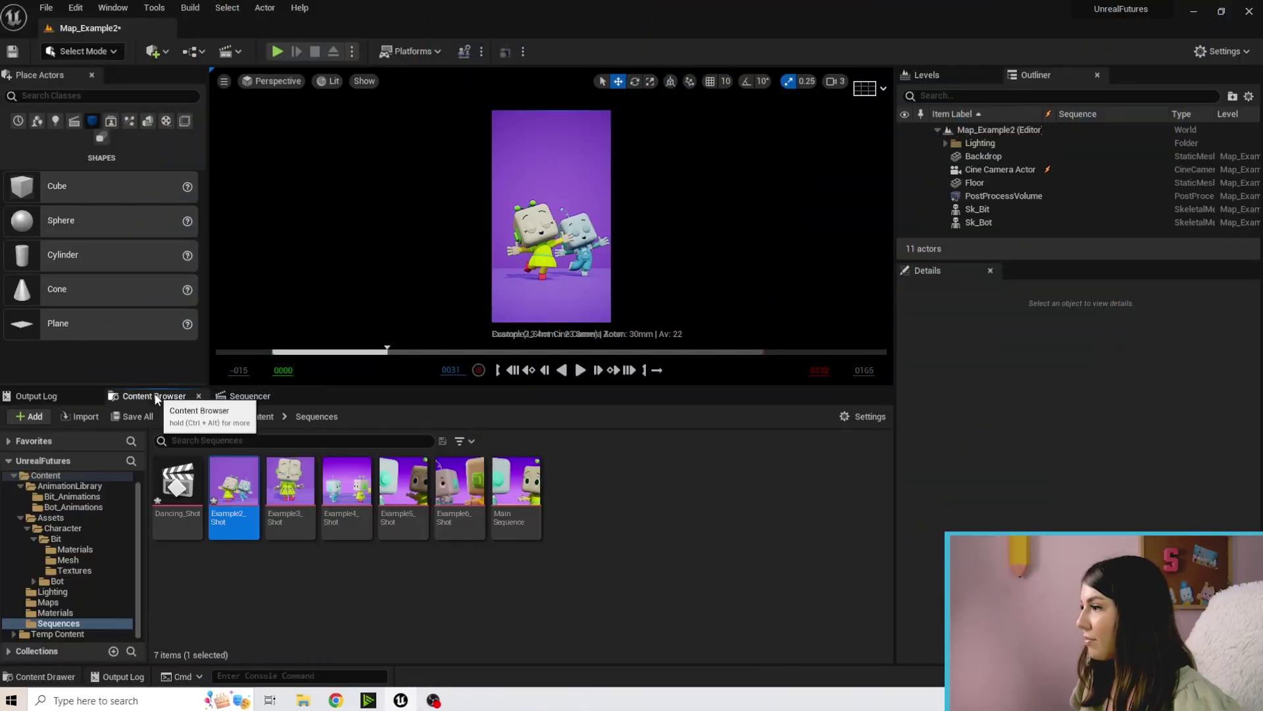
click(262, 417)
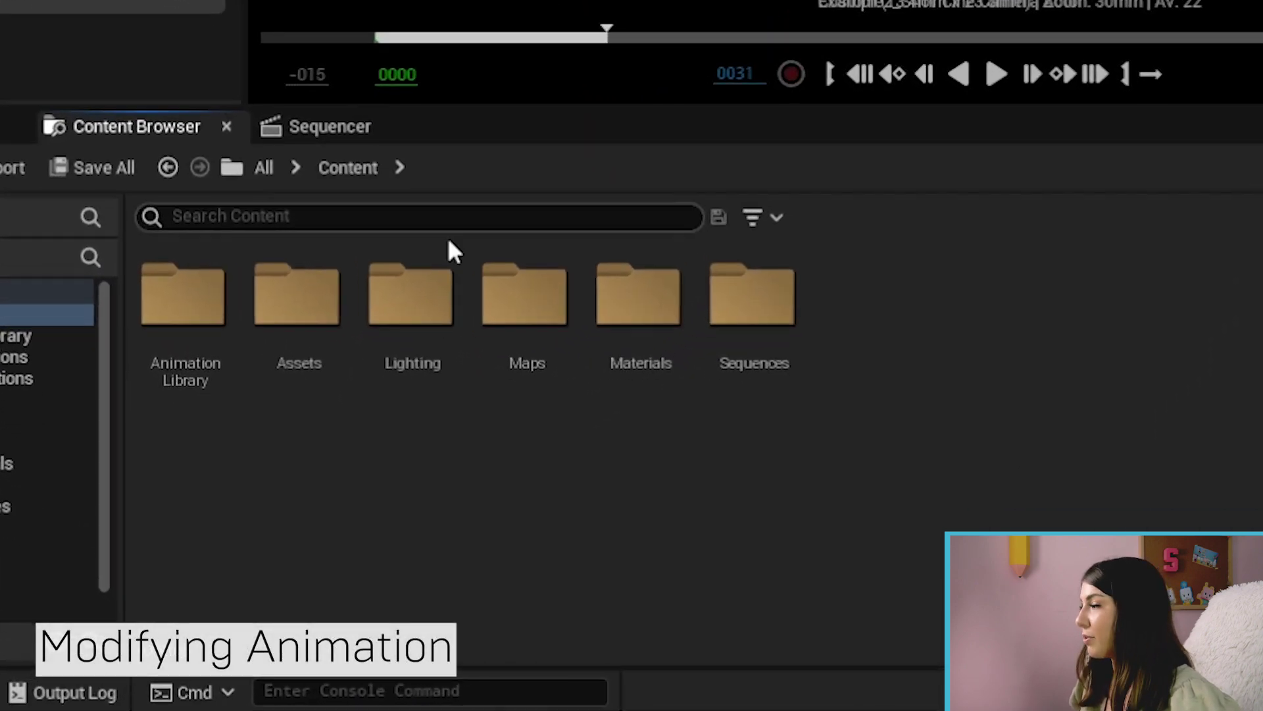
click(355, 486)
double_click(546, 310)
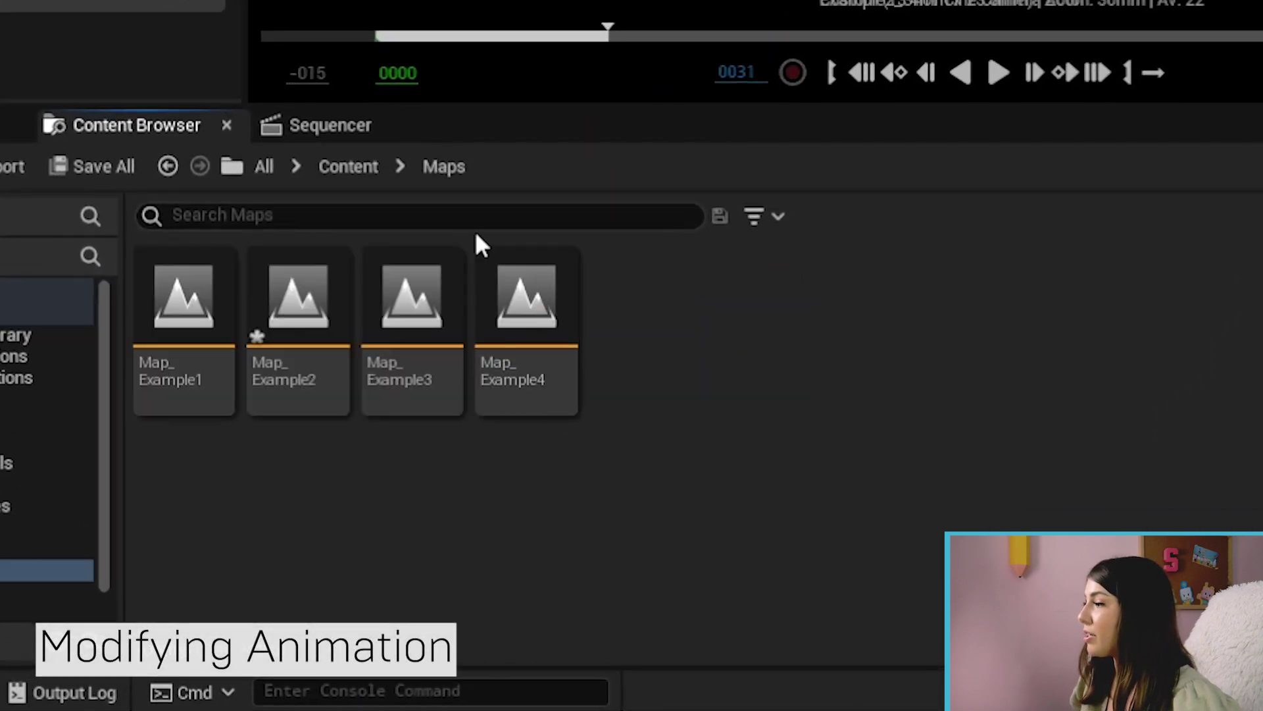
double_click(412, 296)
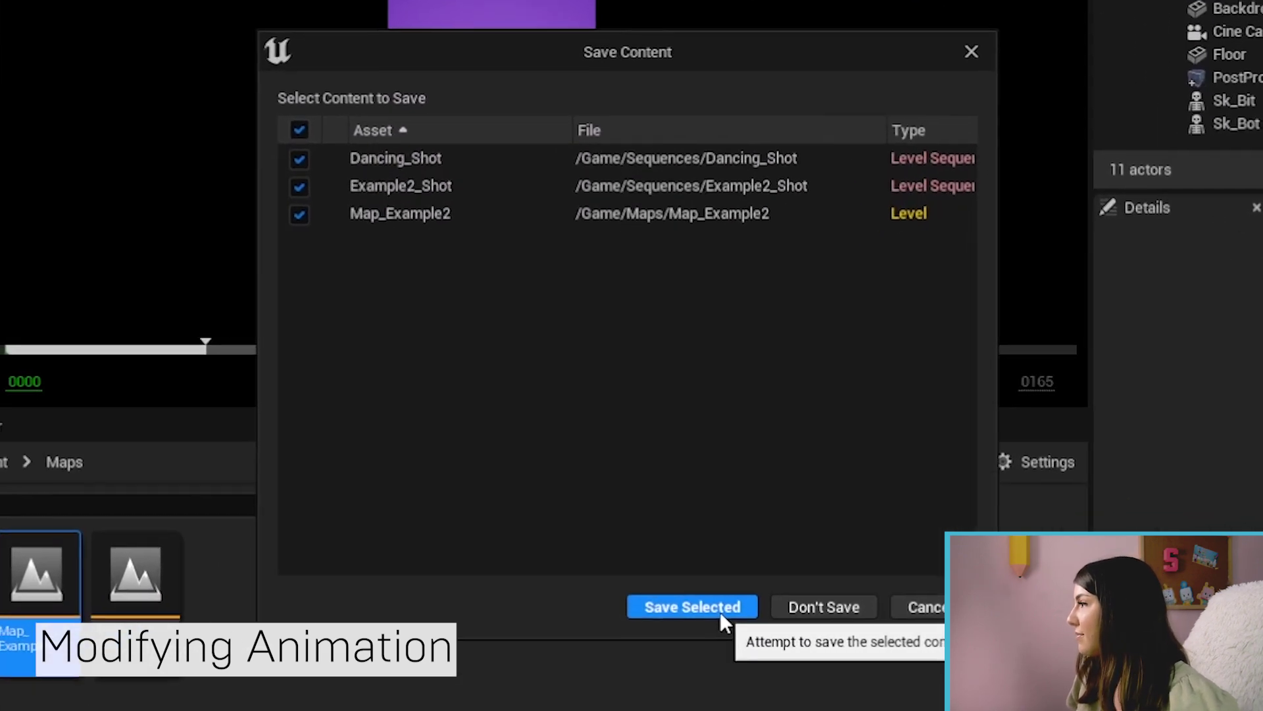
click(682, 501)
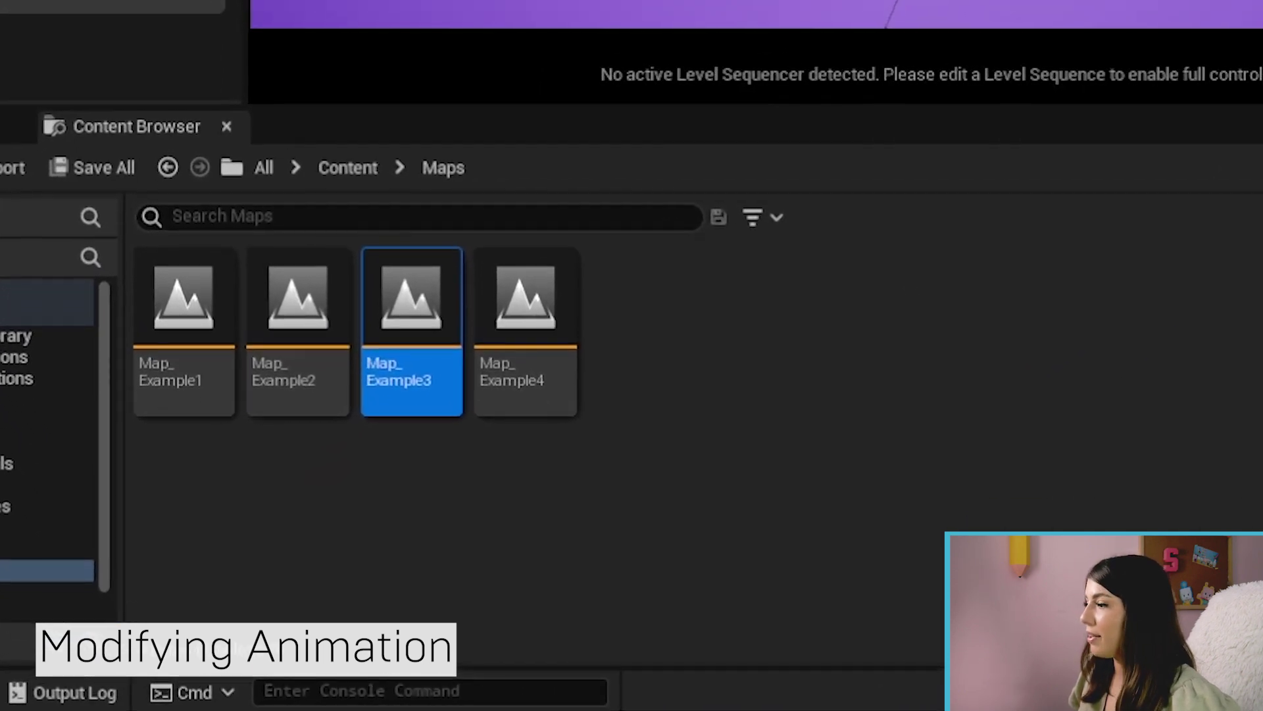
Open the Example3_Shot sequence from the Sequences folder.
click(349, 168)
double_click(781, 290)
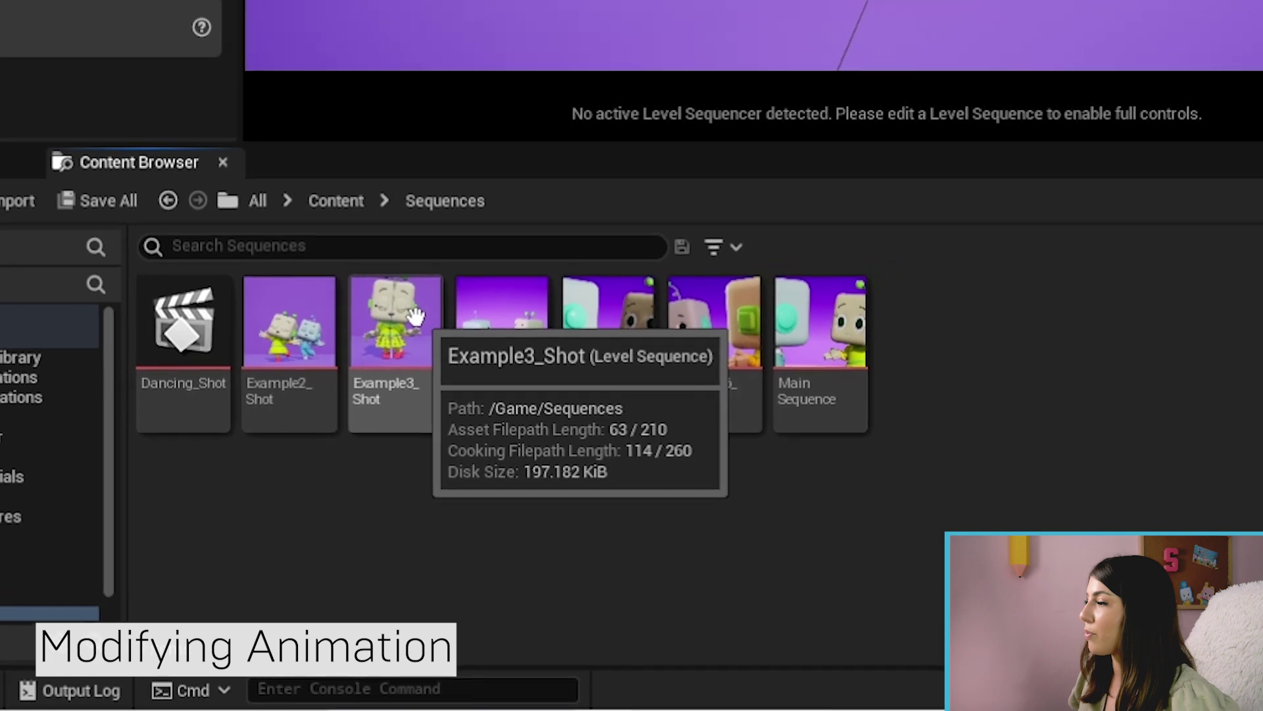
double_click(434, 289)
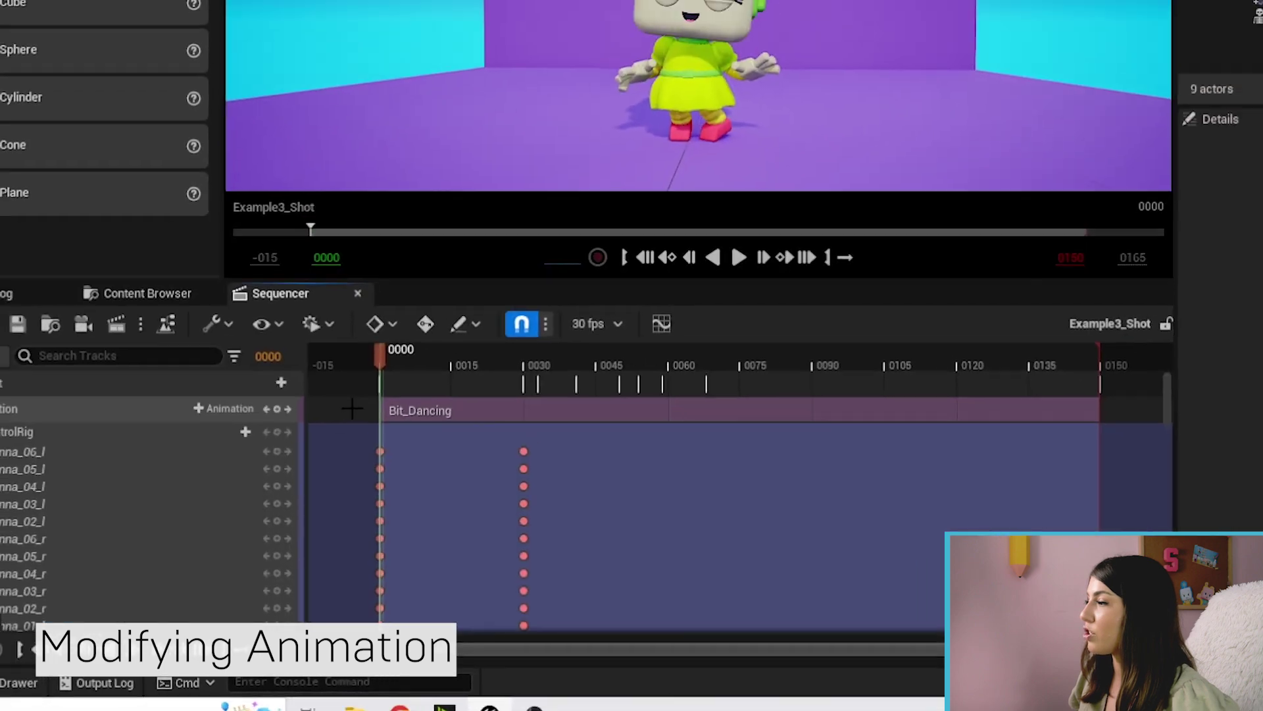
click(325, 443)
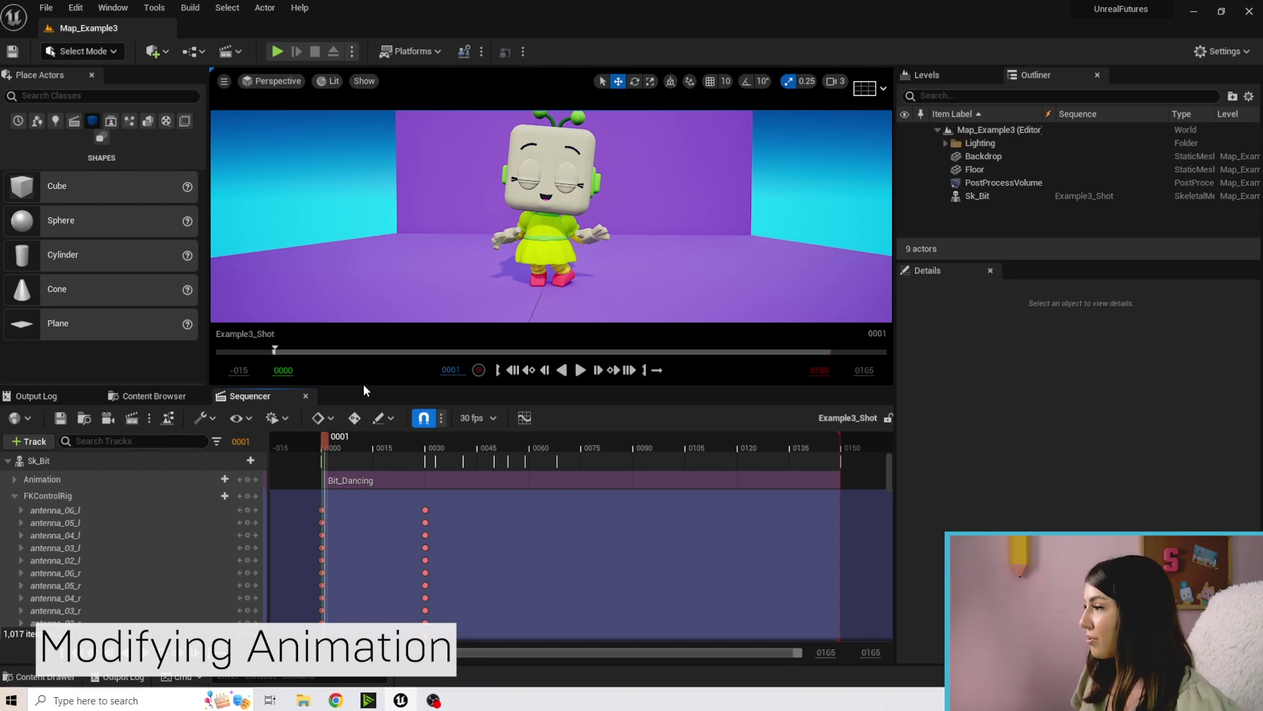
drag(327, 439, 402, 448)
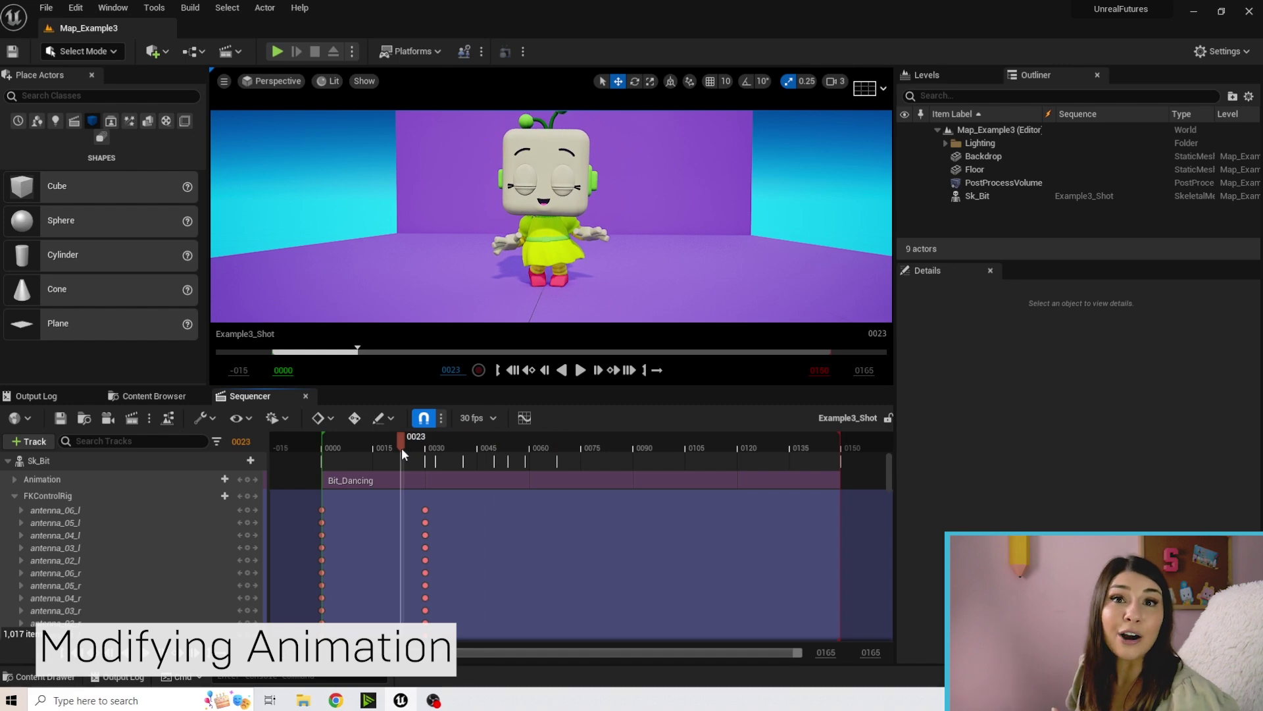
drag(401, 447, 326, 445)
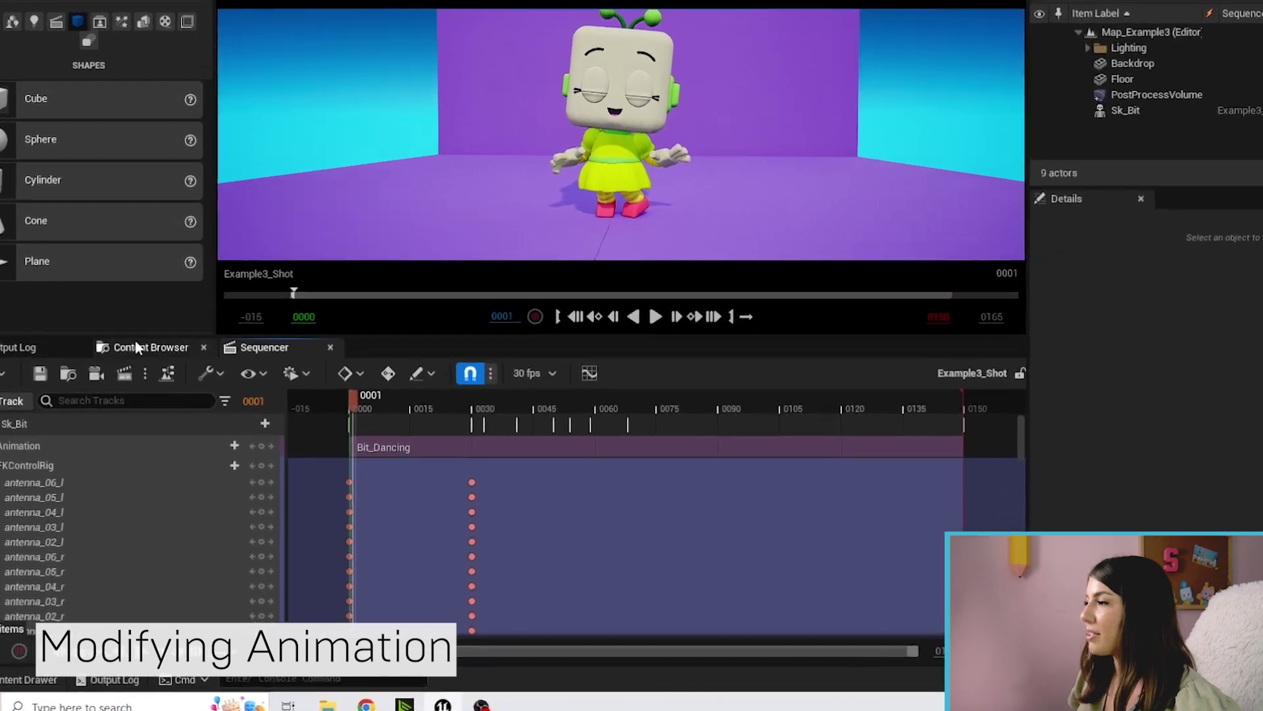
click(147, 395)
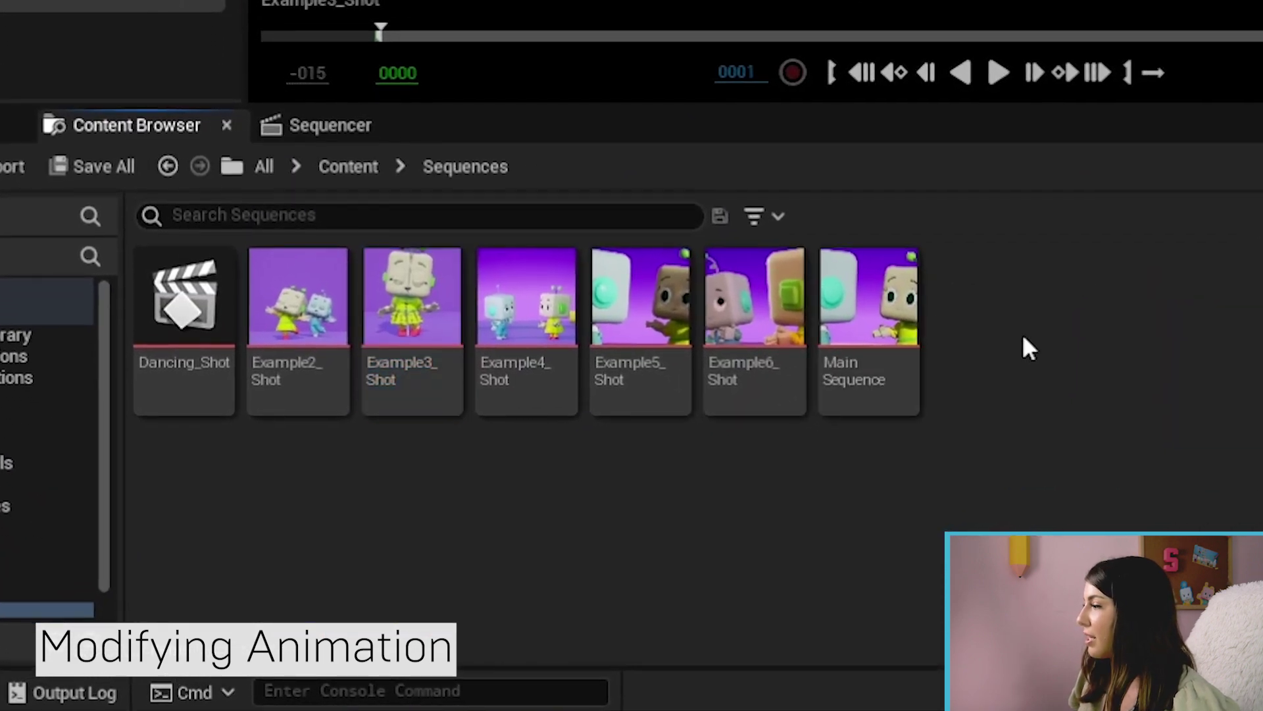
Create a Level Sequence called ModifyAnimation and open it in Sequencer.
right_click(987, 346)
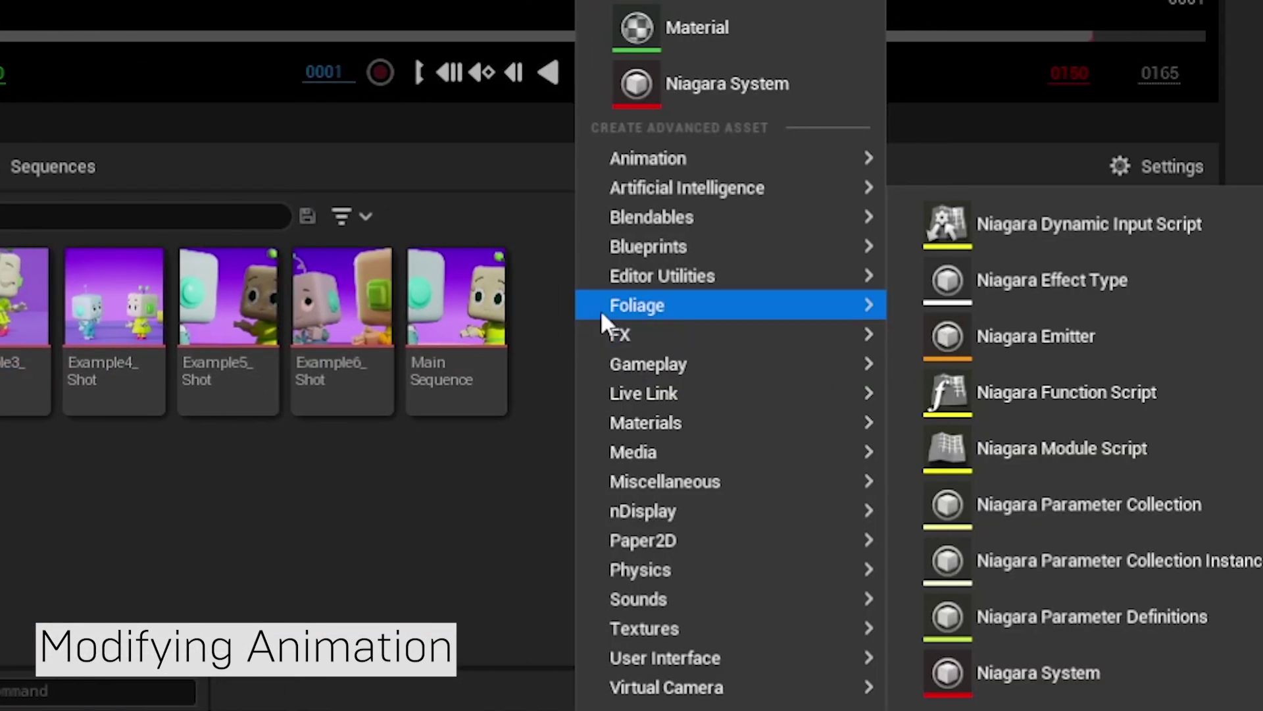
mouse_move(656, 156)
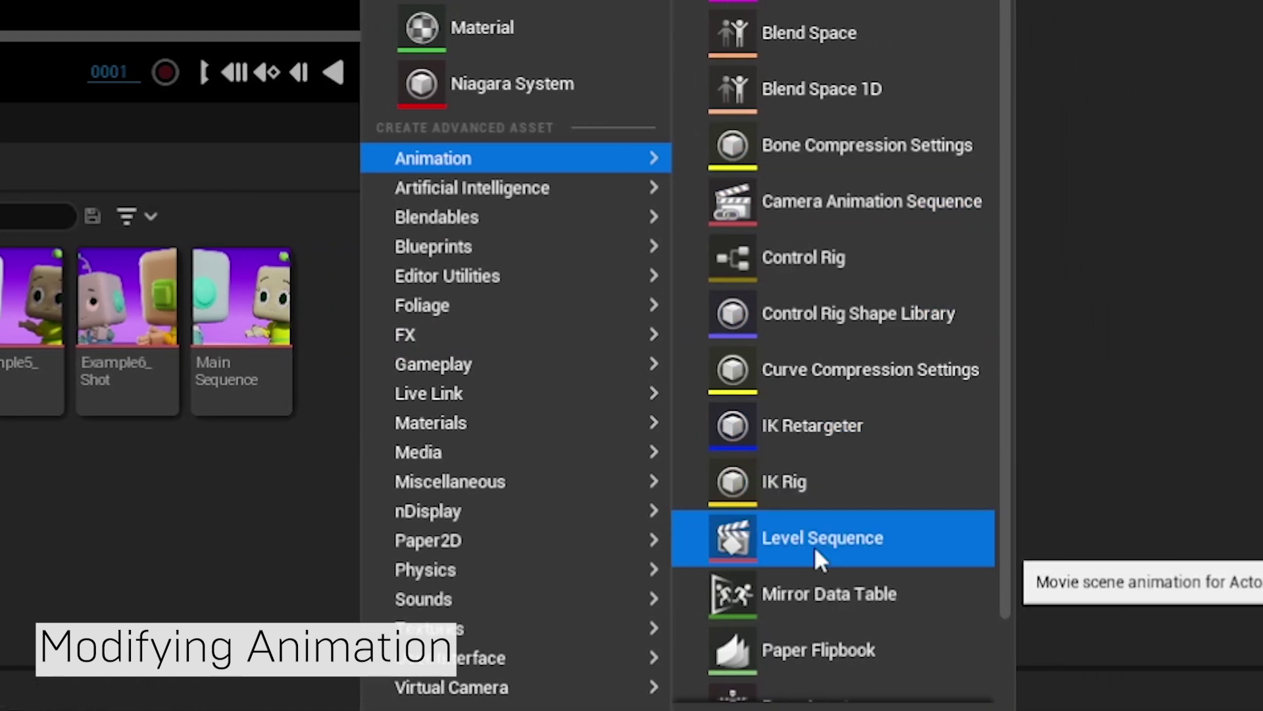
click(998, 545)
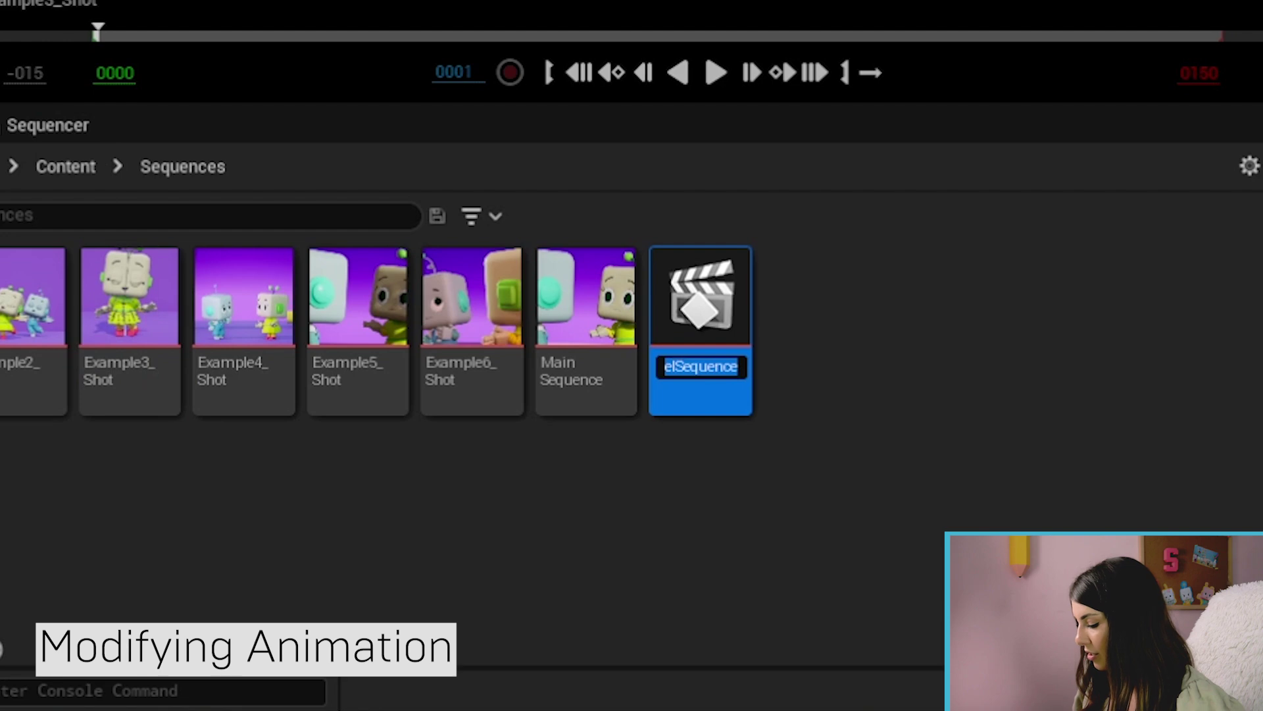
text(ModifyAni)
text(mation)
key(Return)
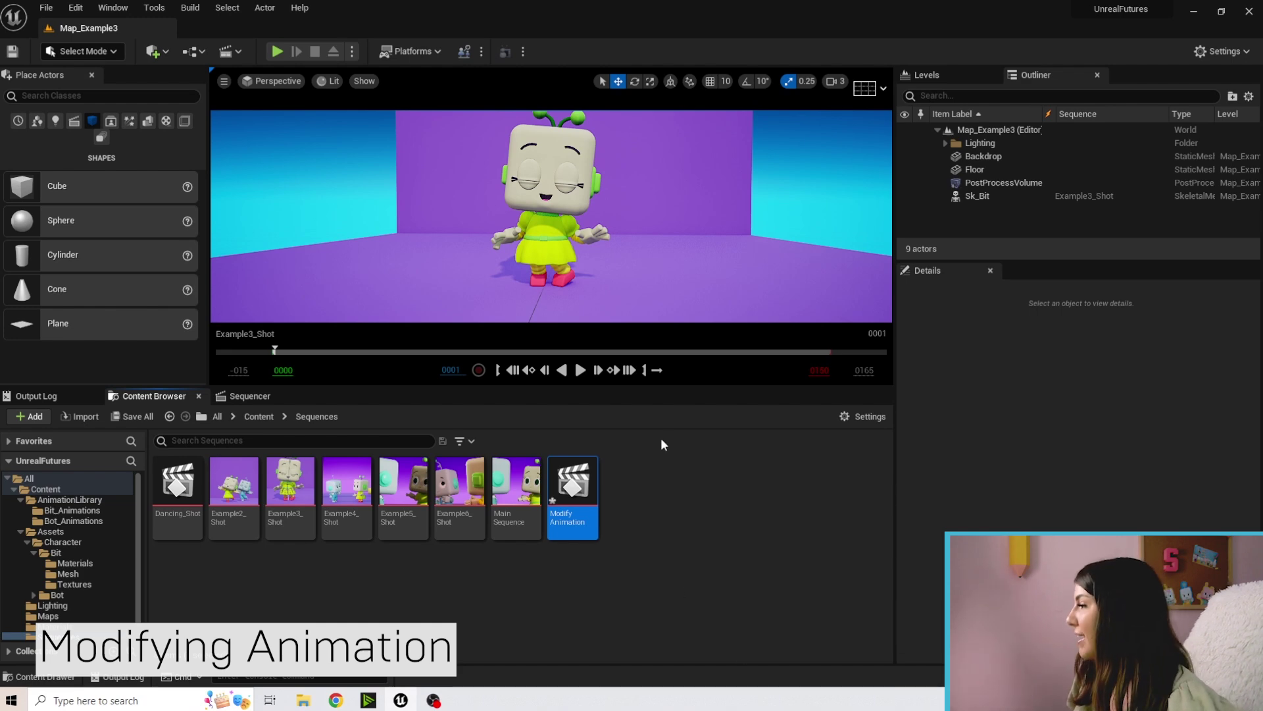
double_click(572, 491)
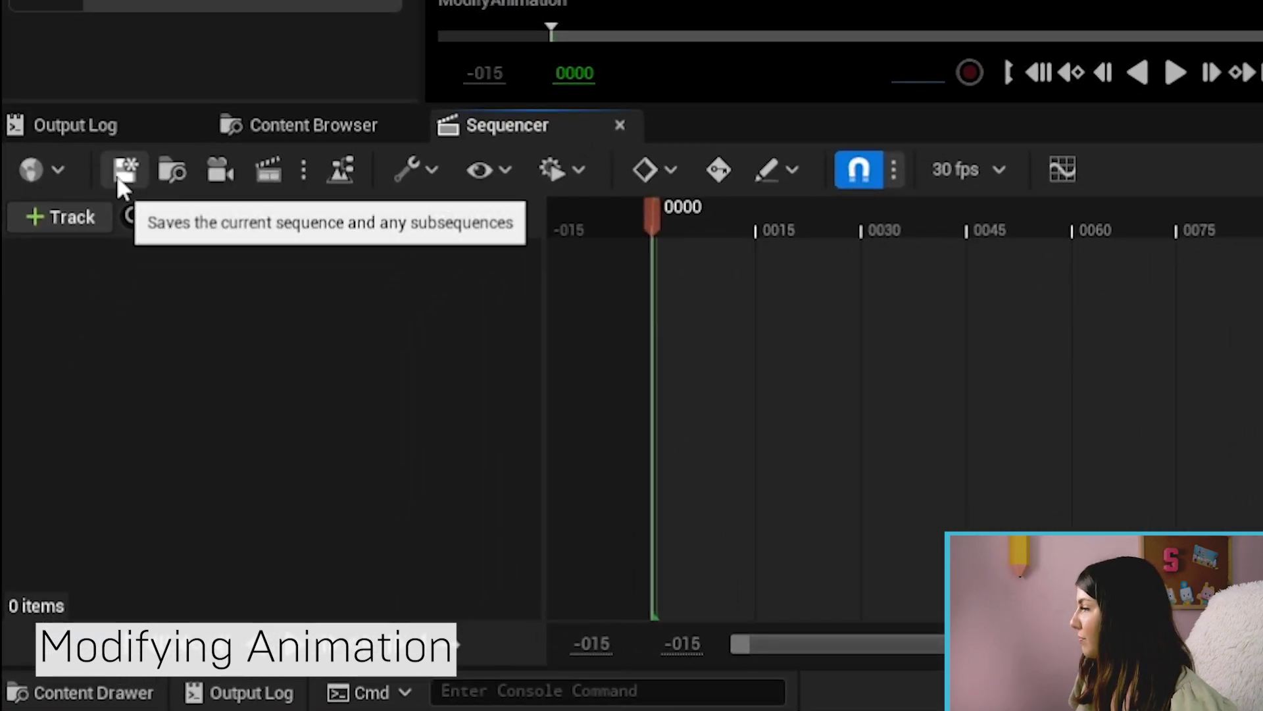
Save the empty sequence and add Sk_Bit from the Outliner as a track.
click(119, 173)
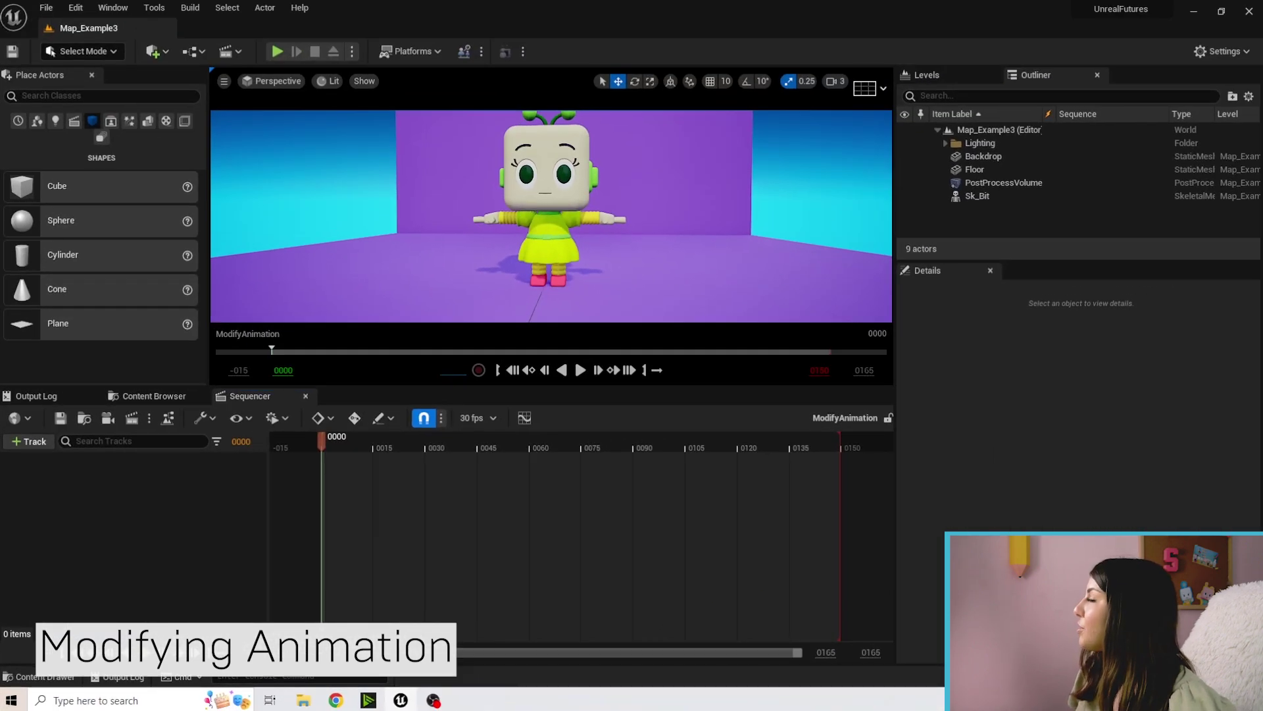
click(977, 195)
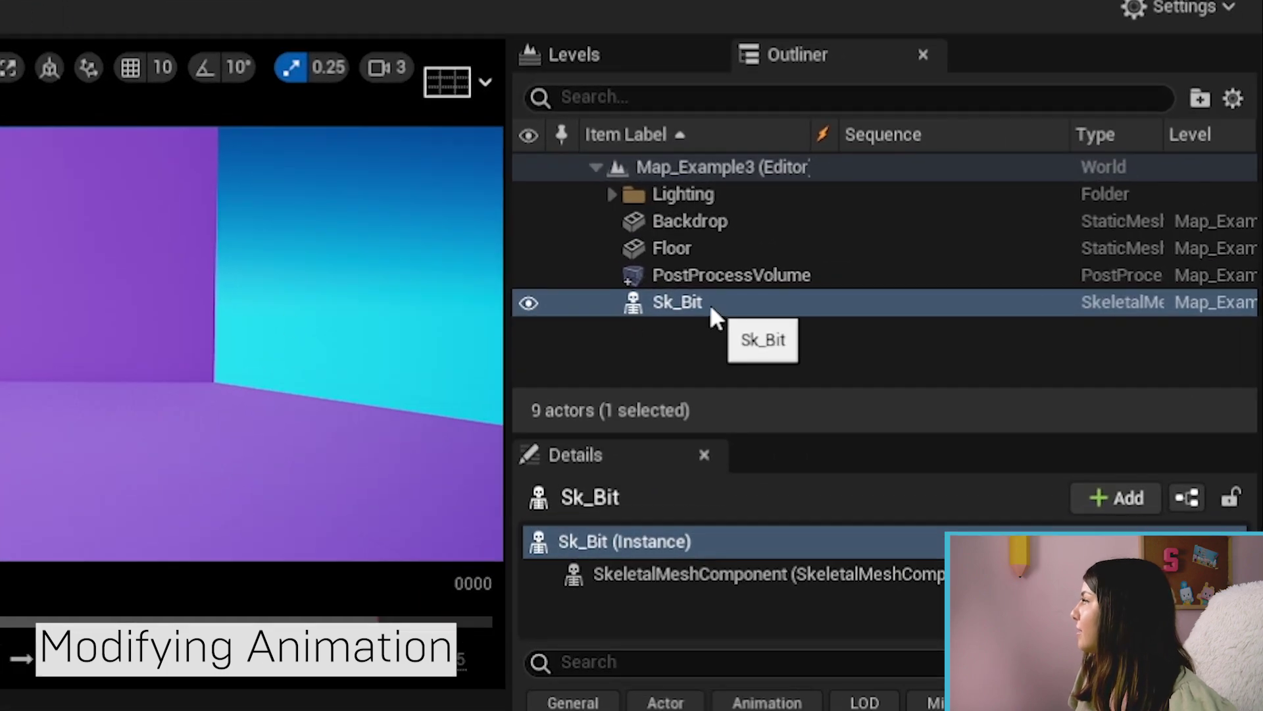
drag(709, 303, 81, 506)
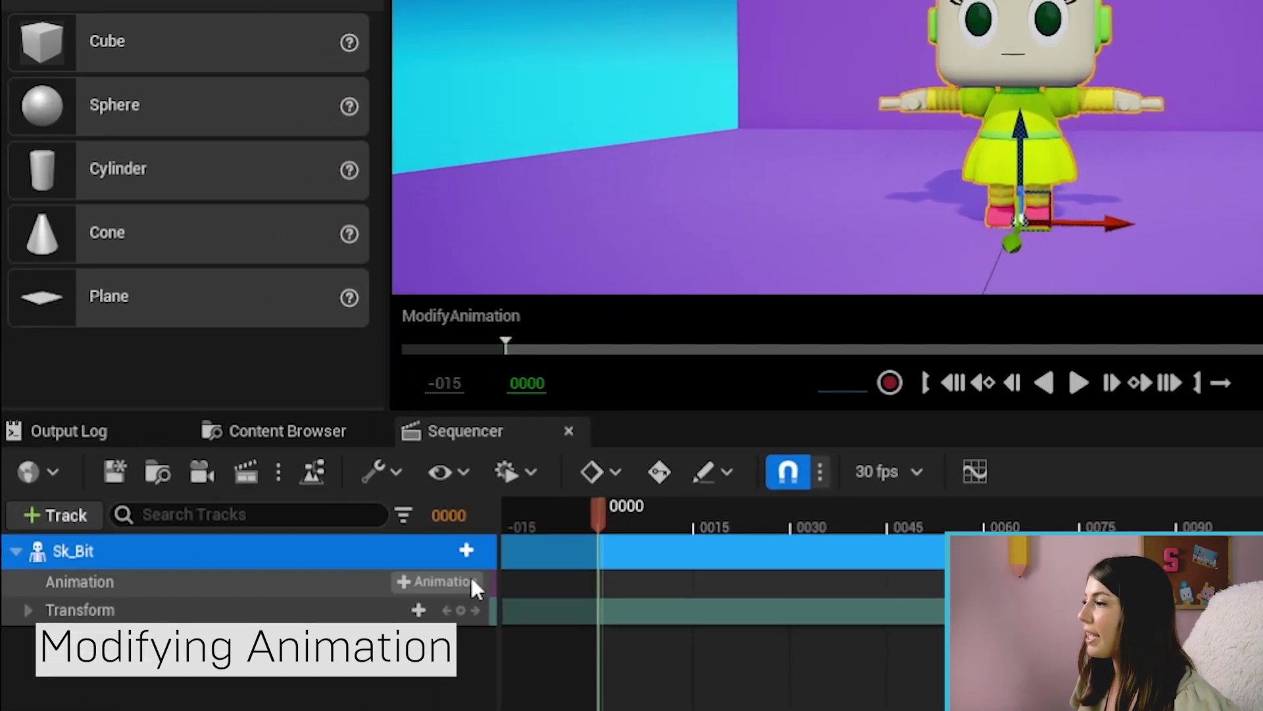
Give Sk_Bit the Bit_Dancing animation and extend its section to frame 150.
click(324, 510)
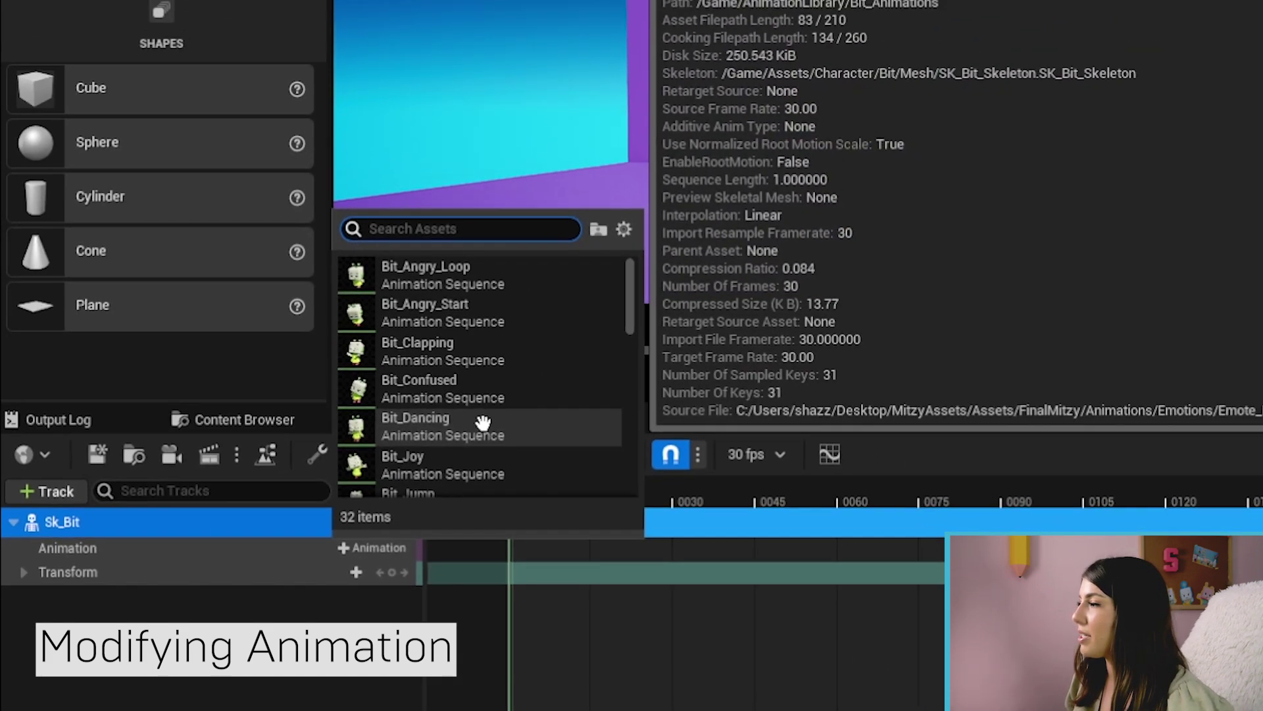
click(530, 453)
drag(423, 482, 838, 482)
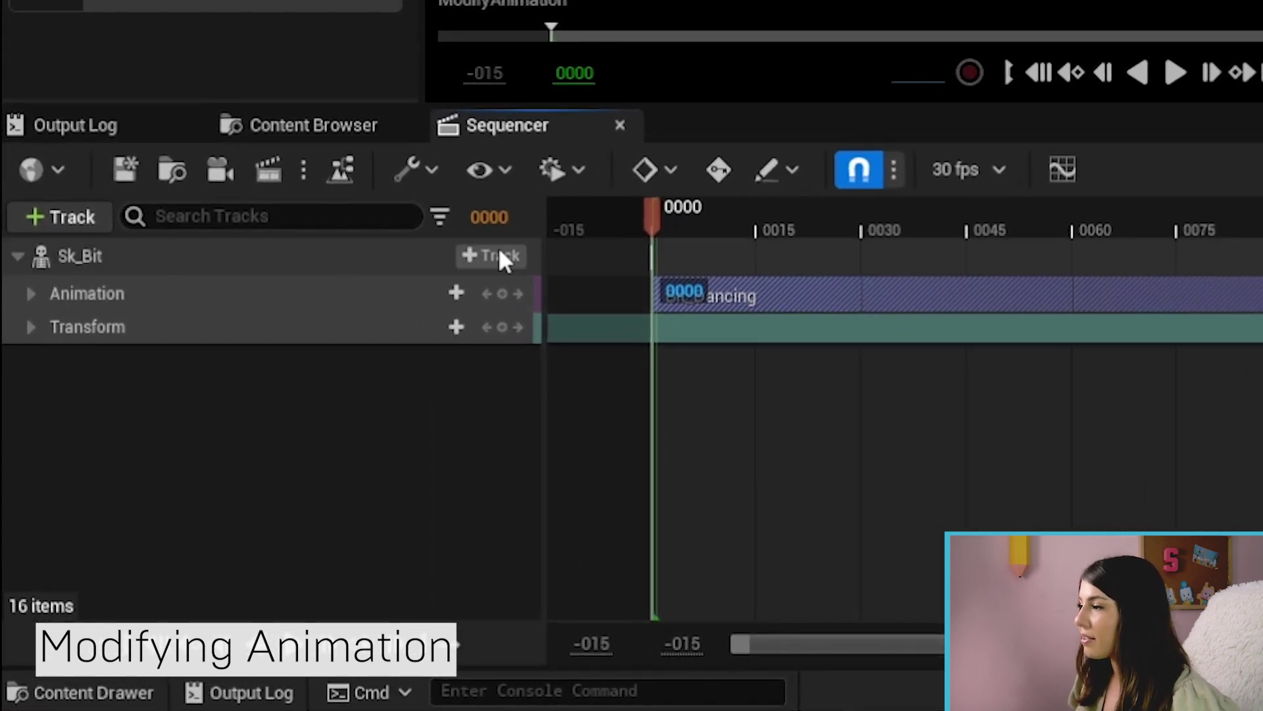
Add a Control Rig > FK Control Rig track to the Sk_Bit row.
click(511, 254)
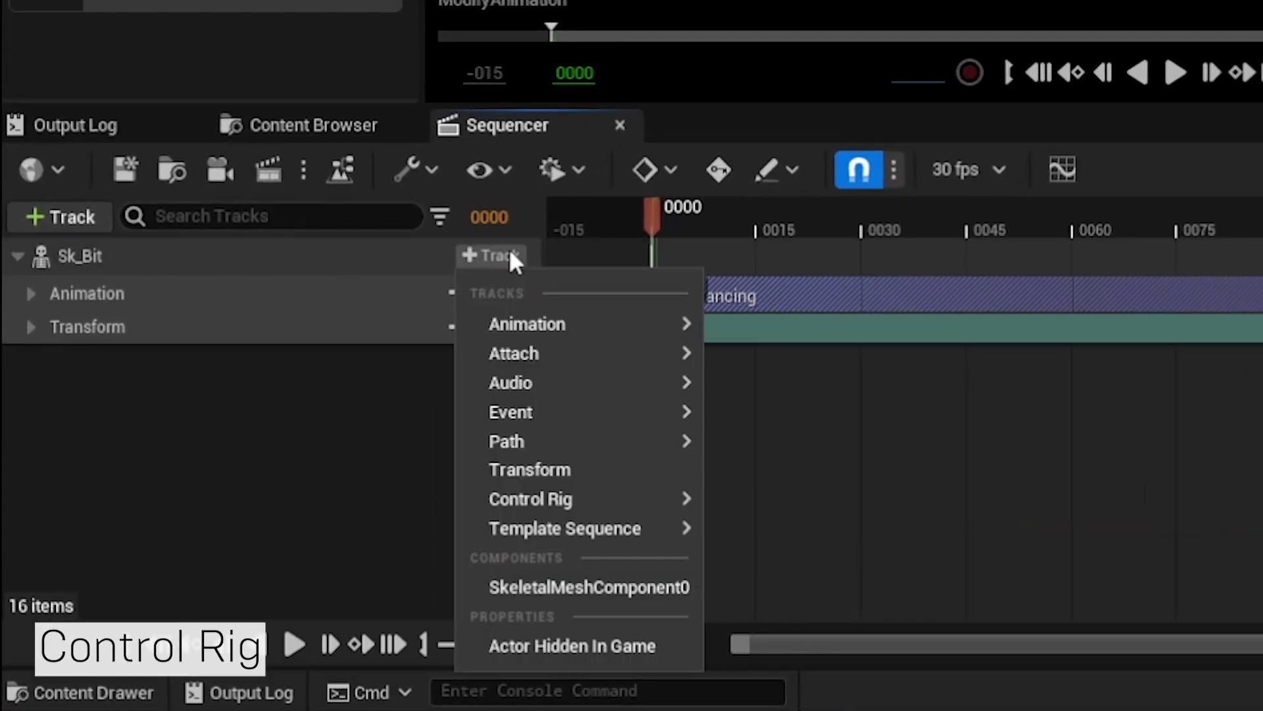
mouse_move(574, 496)
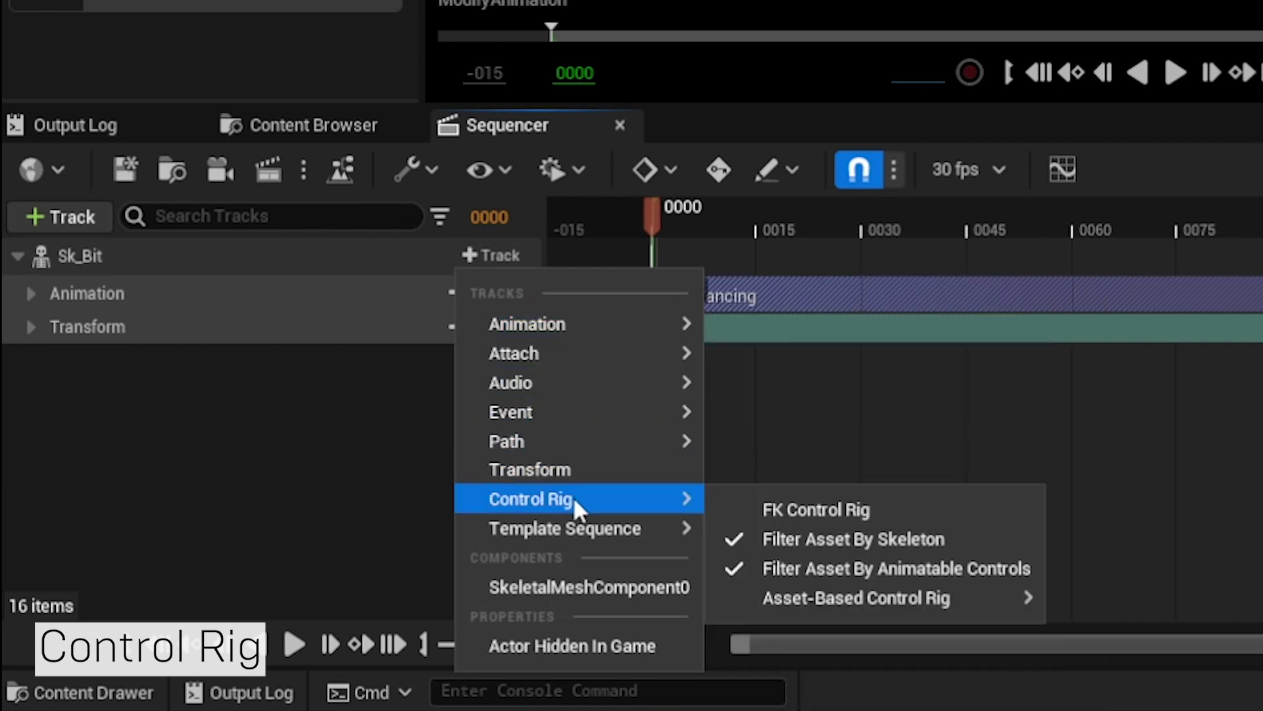
click(908, 502)
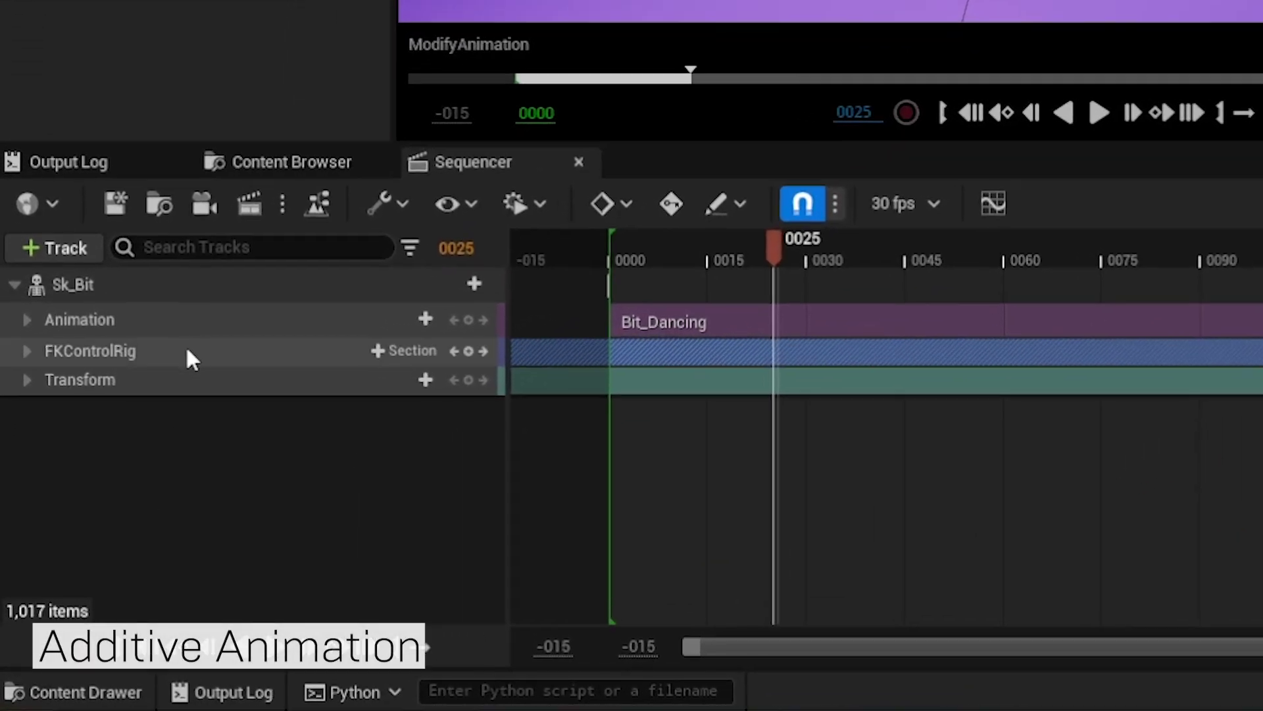
Enable Additive on Sk_Bit's FKControlRig track.
right_click(191, 355)
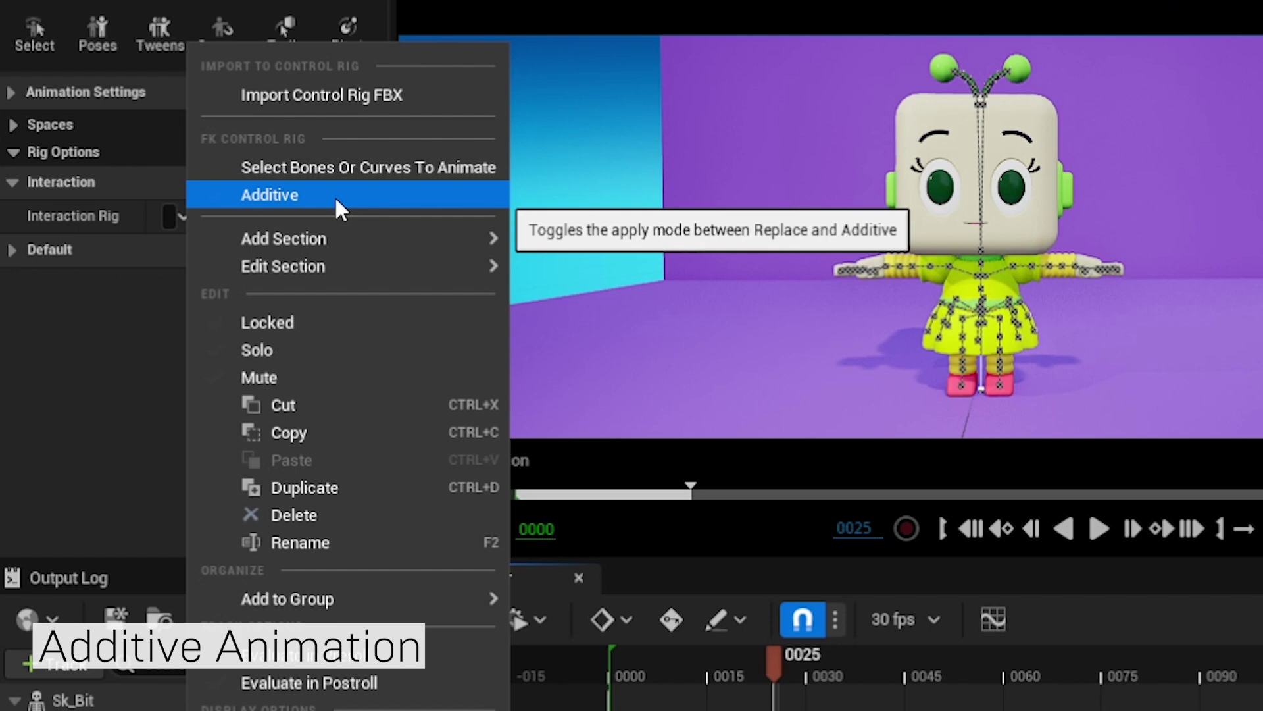
click(336, 196)
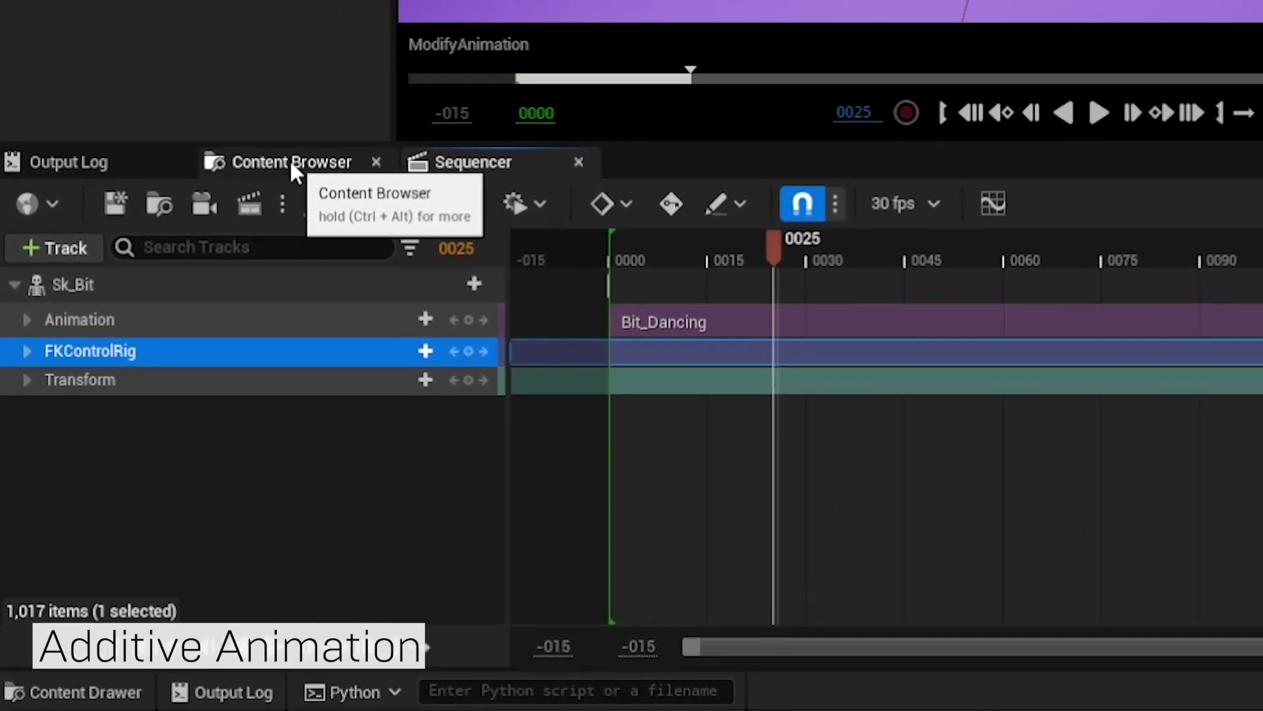
Run the BPW_PrepCharacter editor utility widget from the Content folder.
click(289, 160)
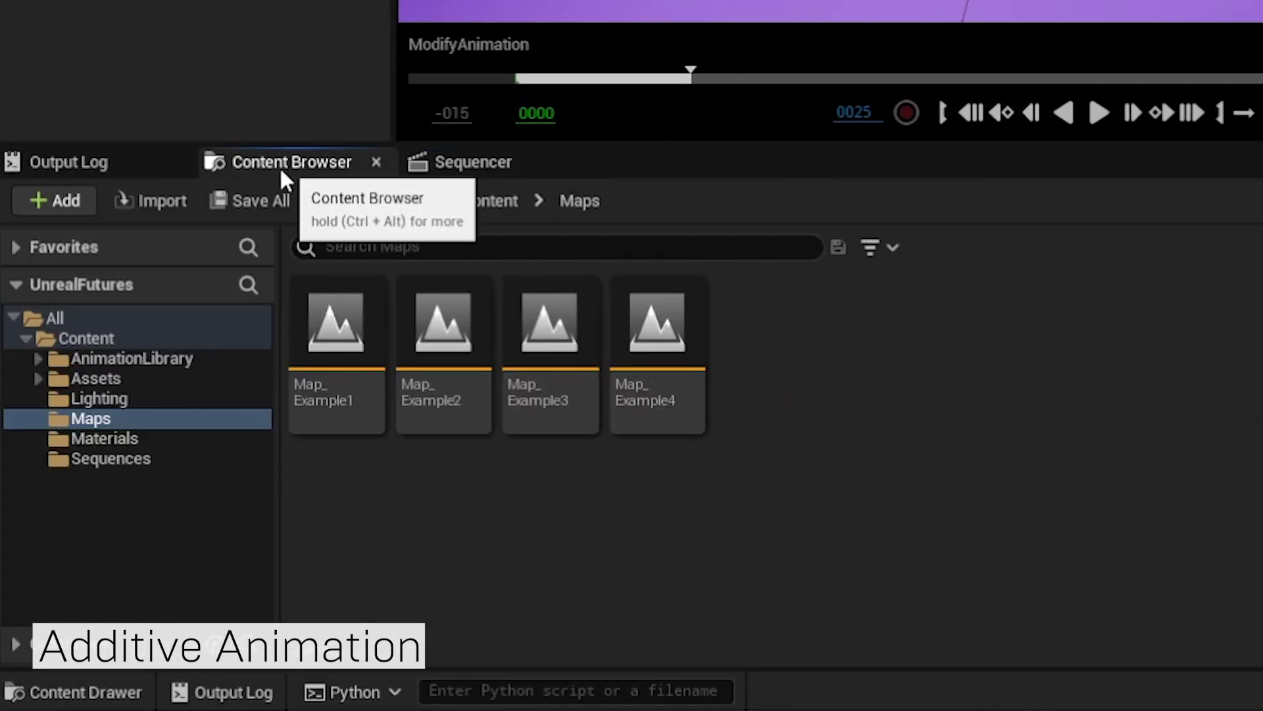
click(121, 336)
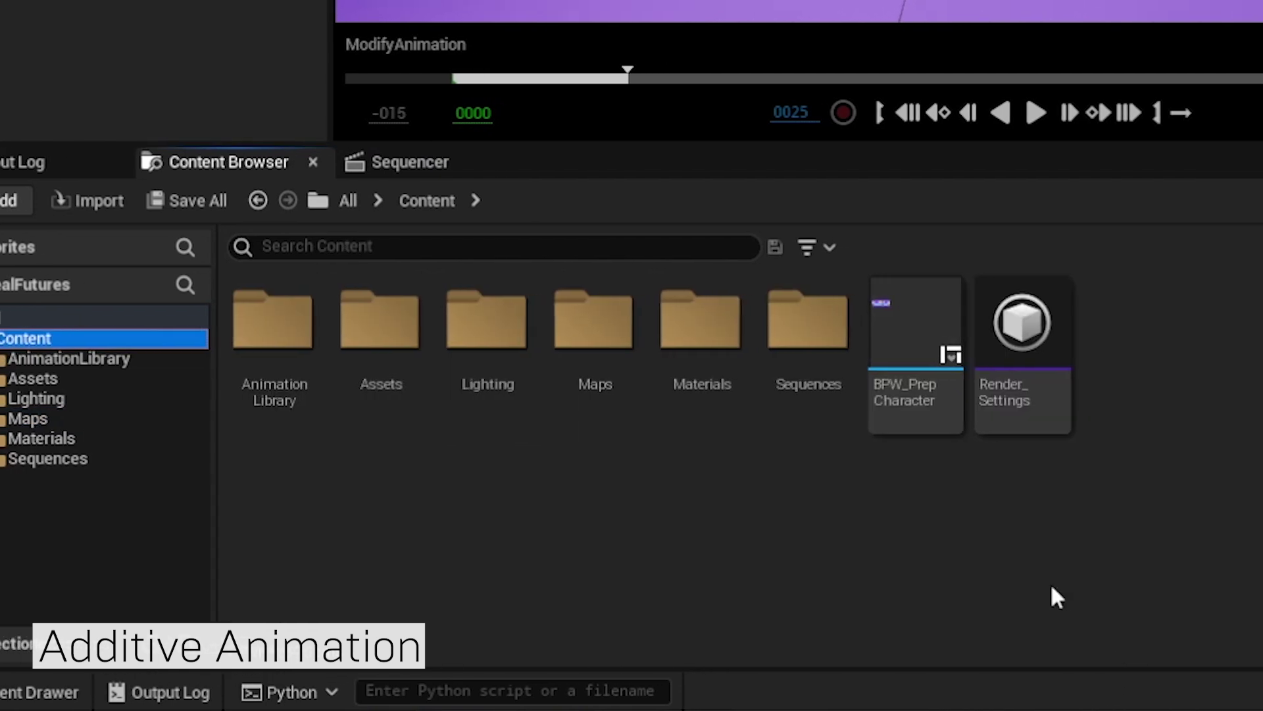
mouse_move(973, 322)
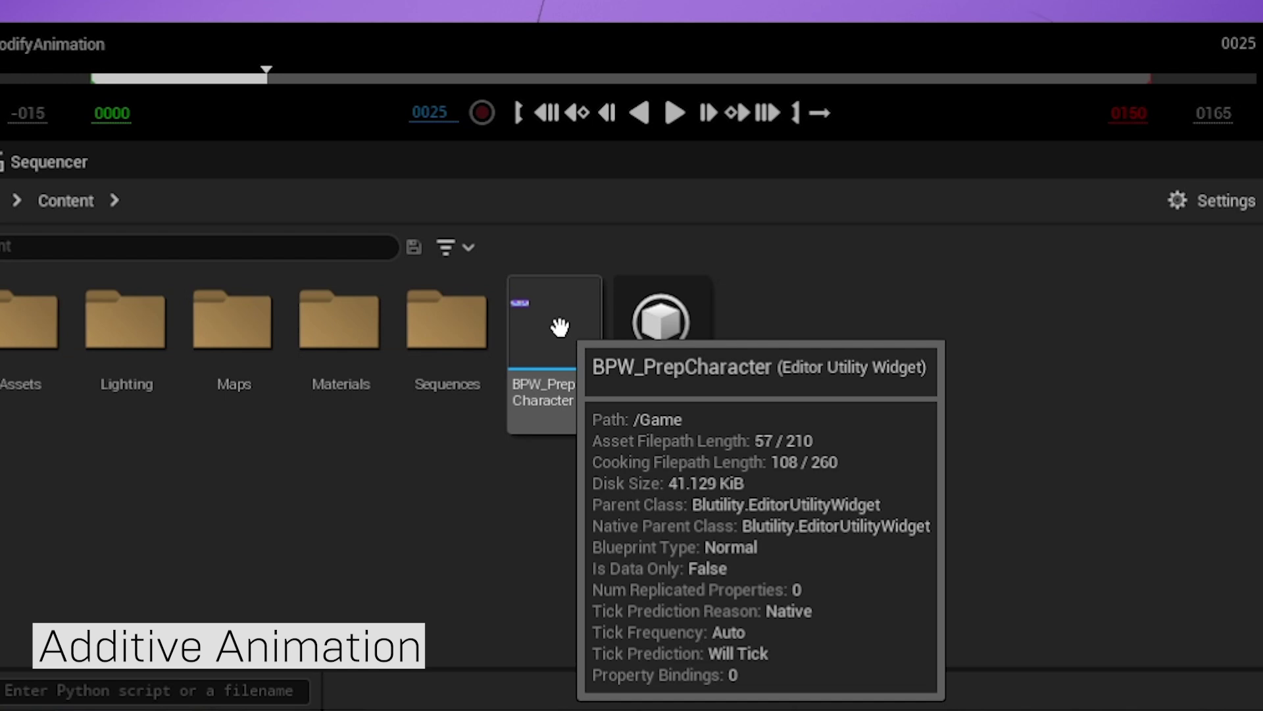
right_click(552, 328)
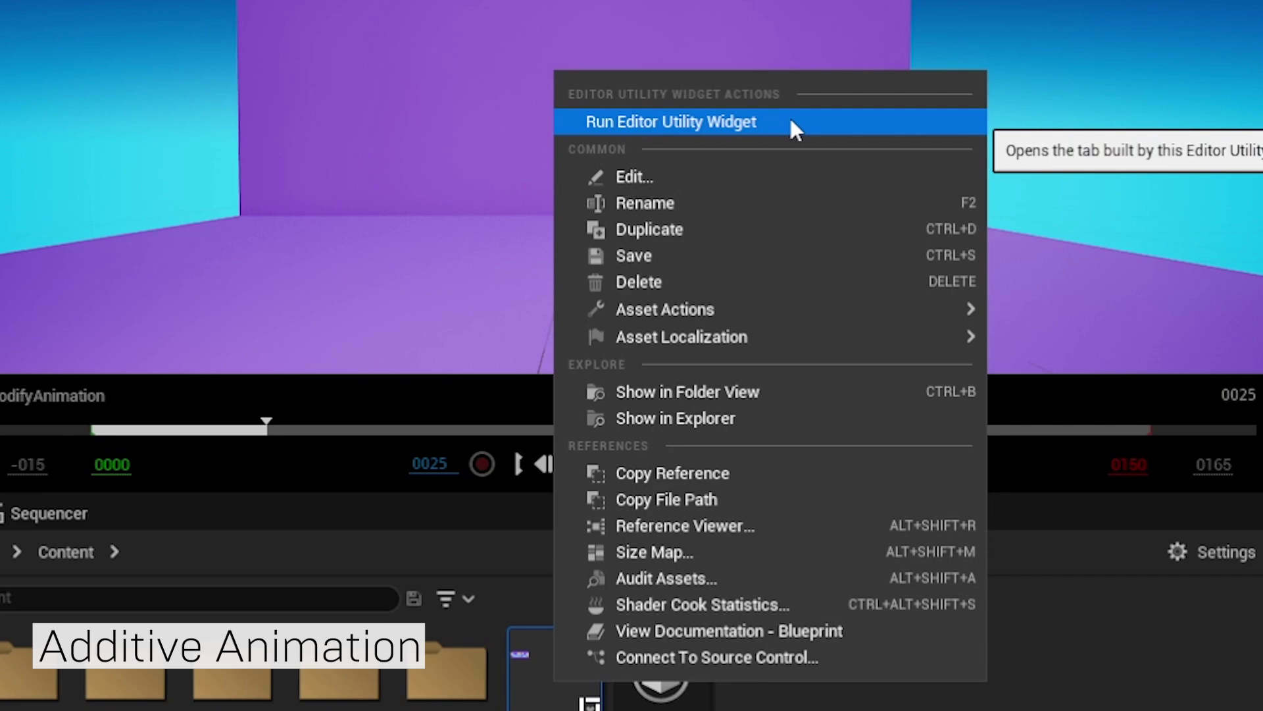
click(791, 125)
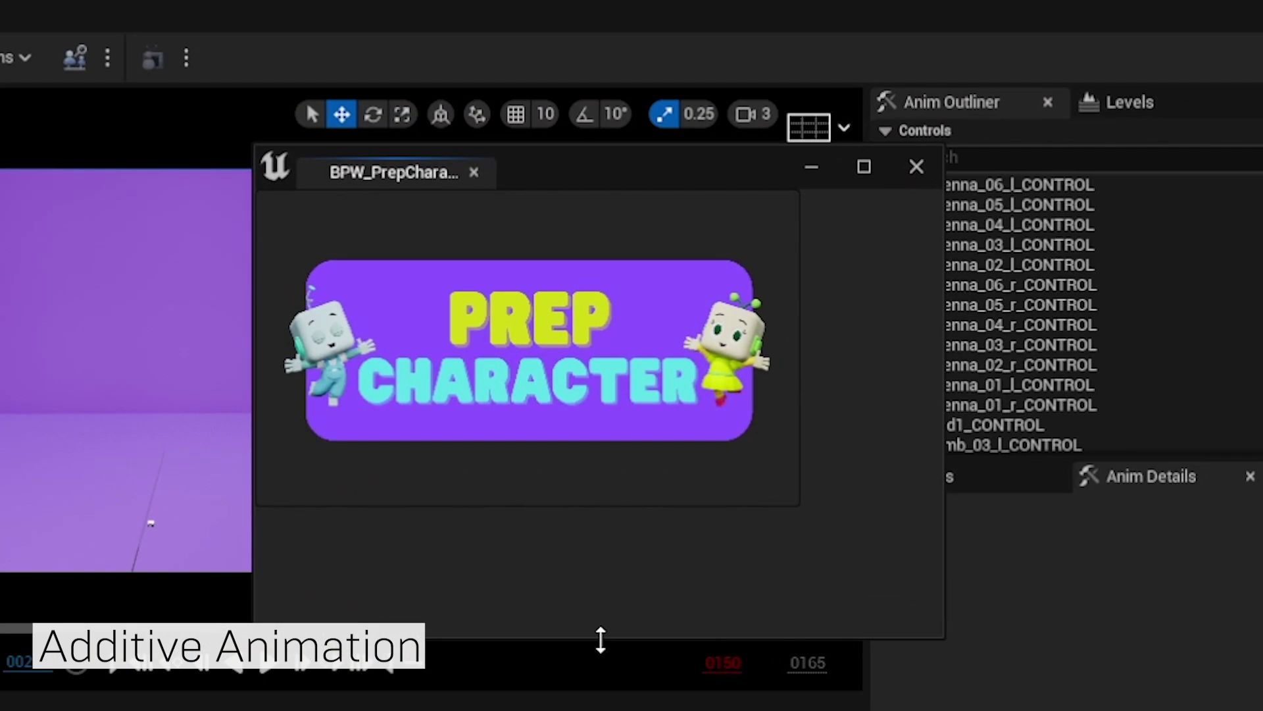
Dock the Prep Character widget in the right panel and run PREP CHARACTER.
drag(578, 173, 1036, 353)
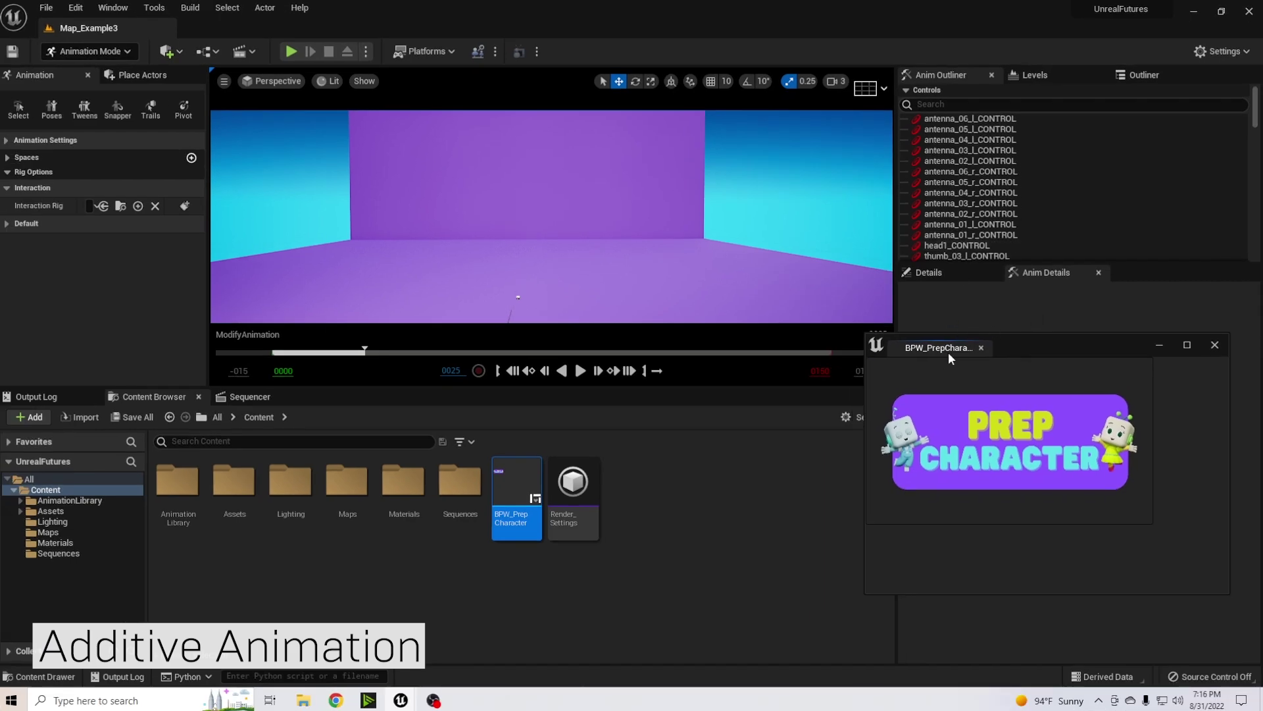
drag(933, 349, 1111, 268)
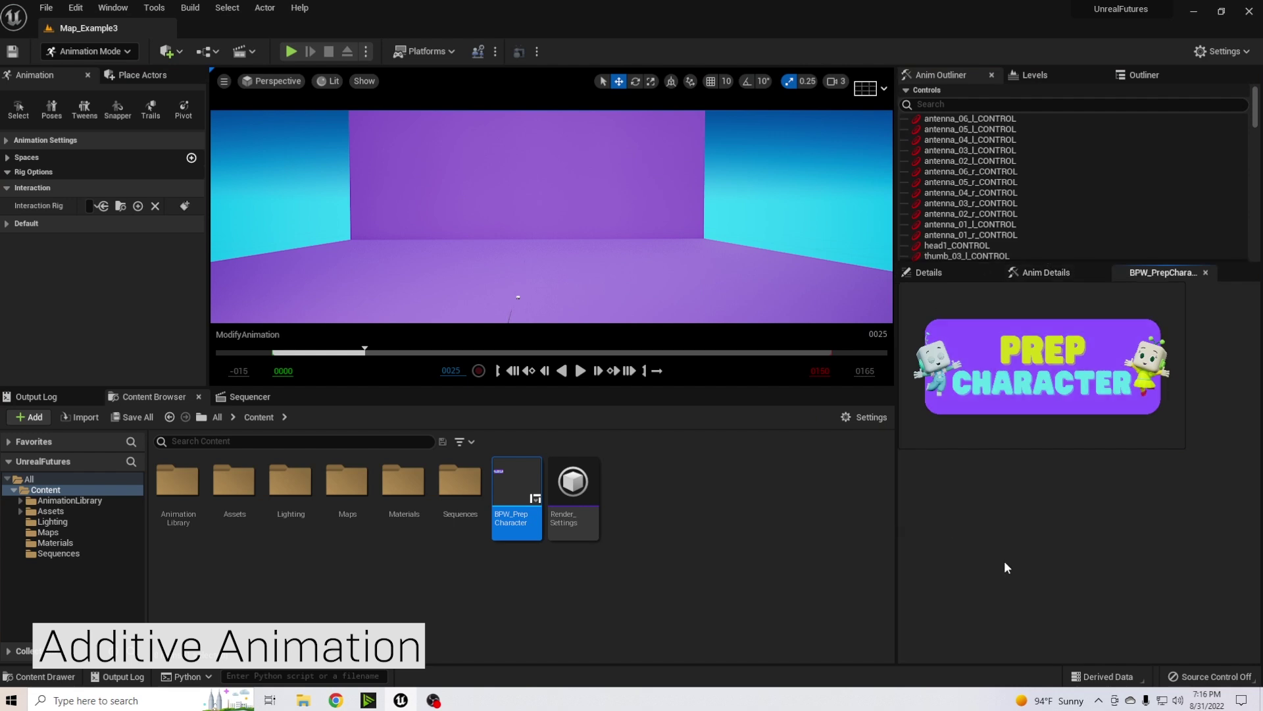
click(1068, 364)
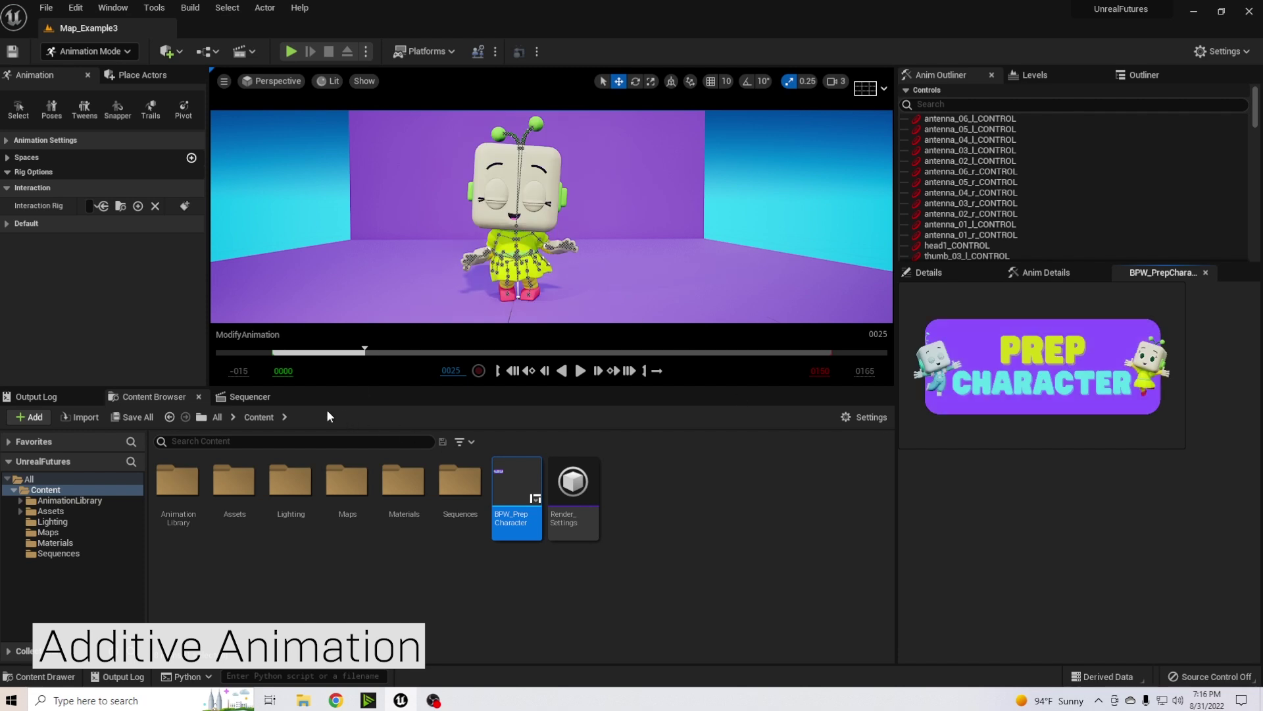
Show the Sequencer, expand the FKControlRig track and enlarge the track area.
click(250, 396)
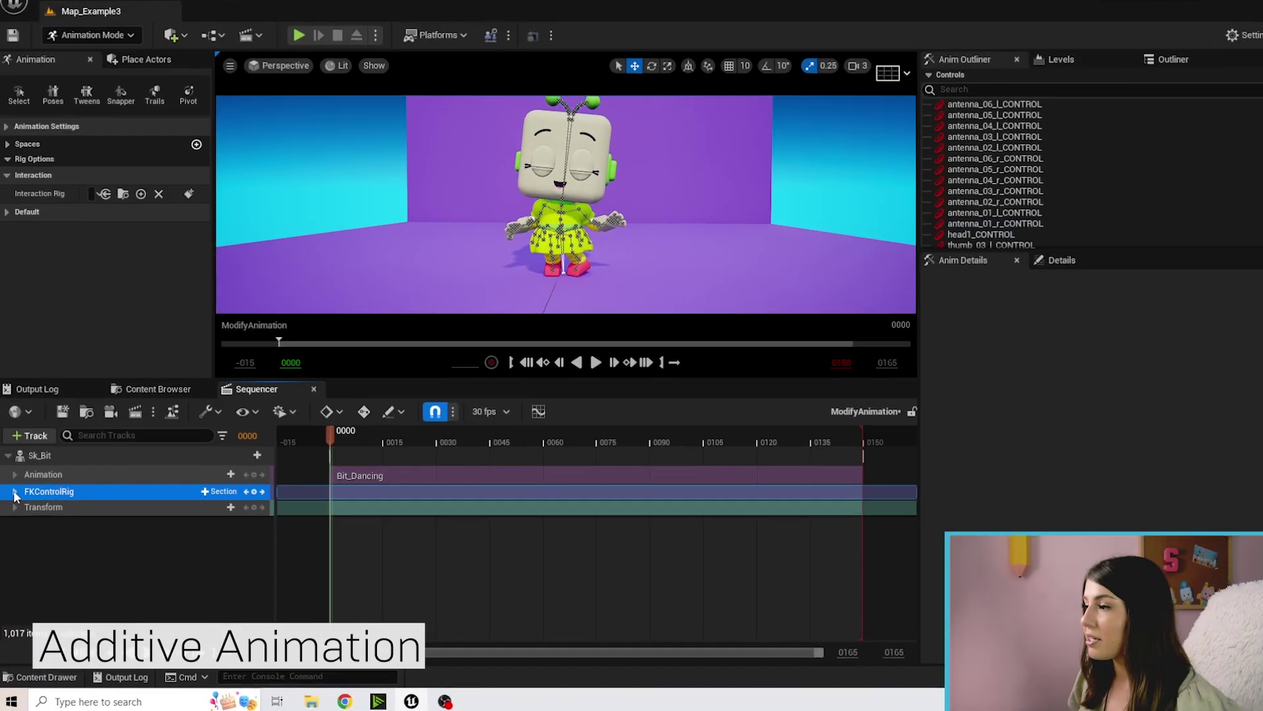
click(15, 496)
drag(597, 229, 609, 121)
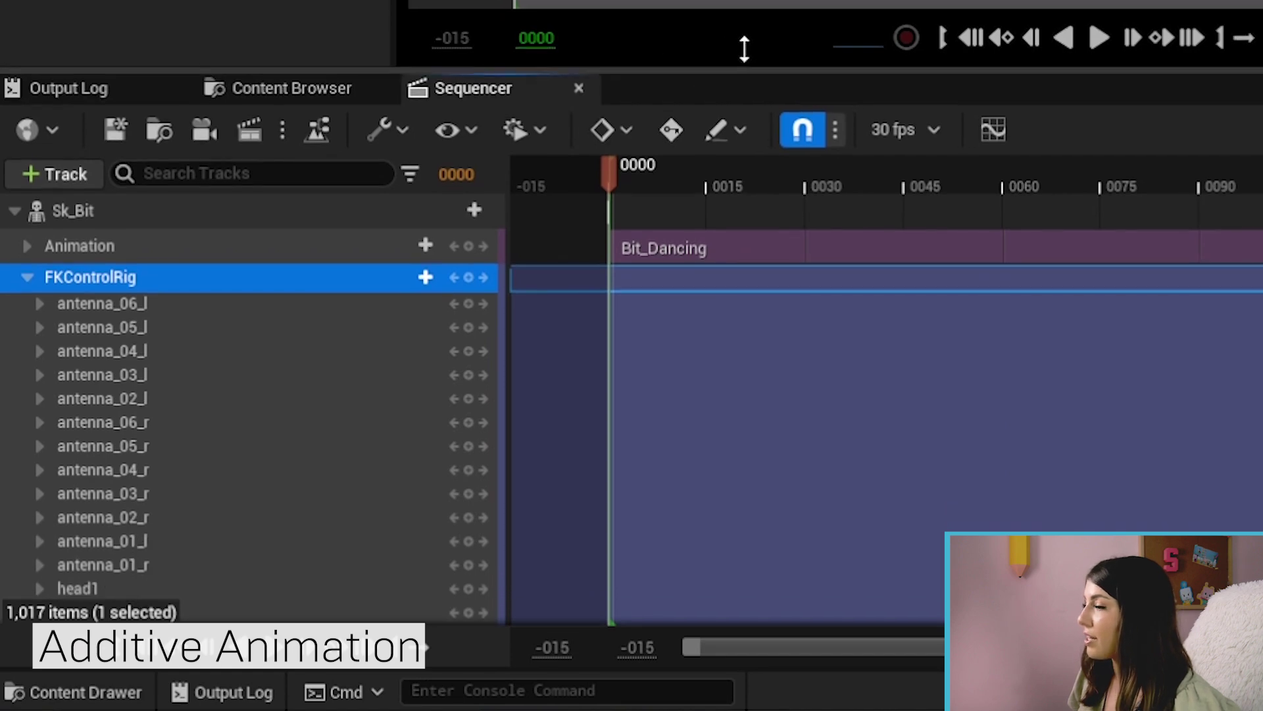
Scroll down to eyeBlinkLeft and expand it to show its value channel.
scroll(157, 279, down, 5)
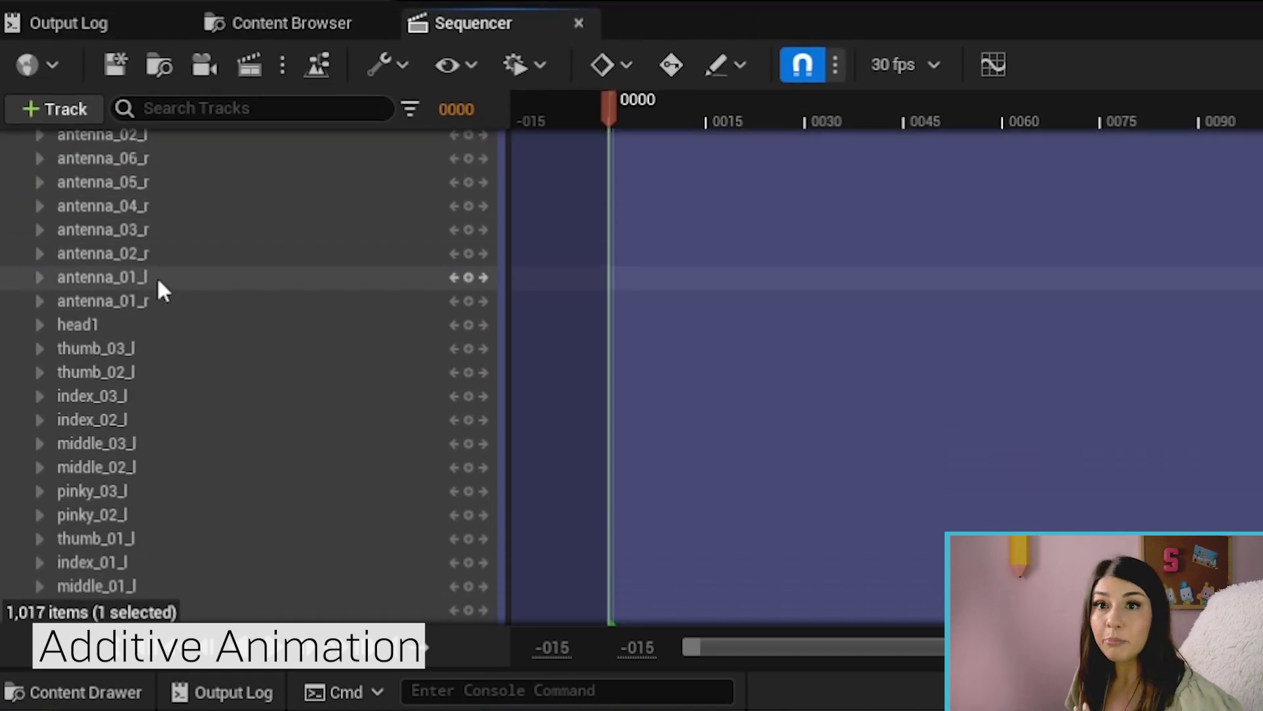
scroll(158, 282, down, 5)
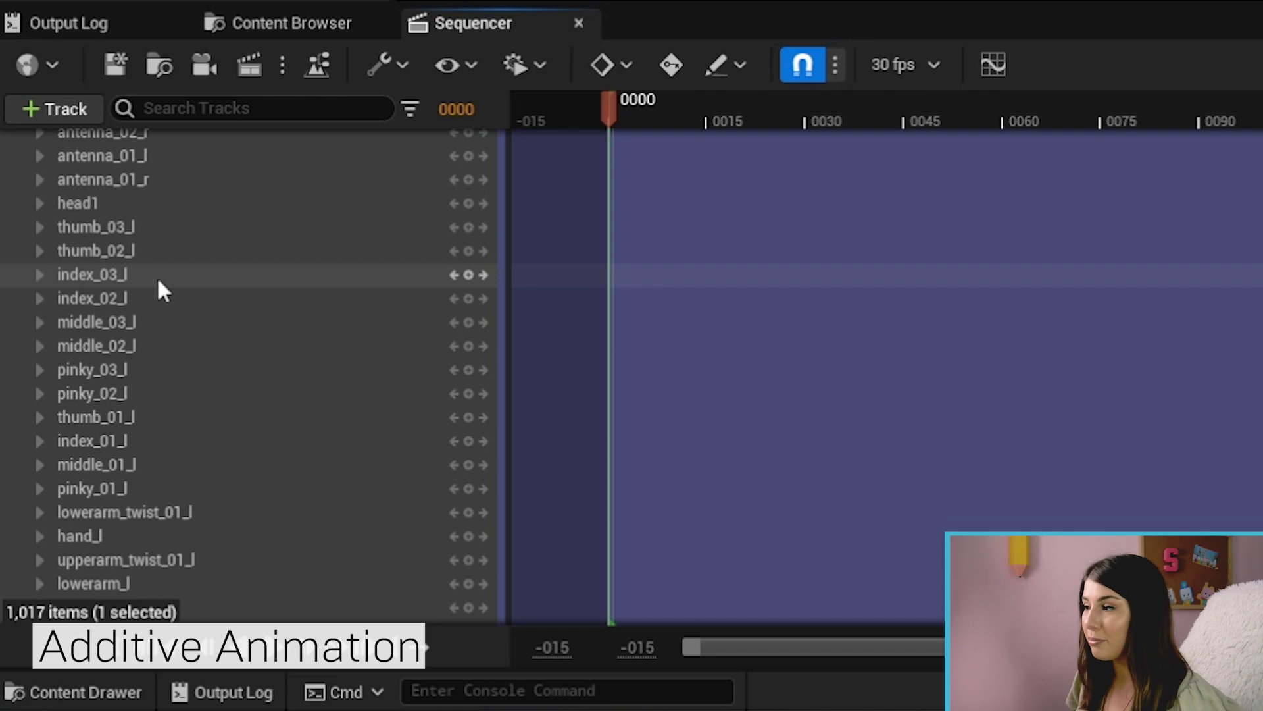
scroll(175, 218, down, 10)
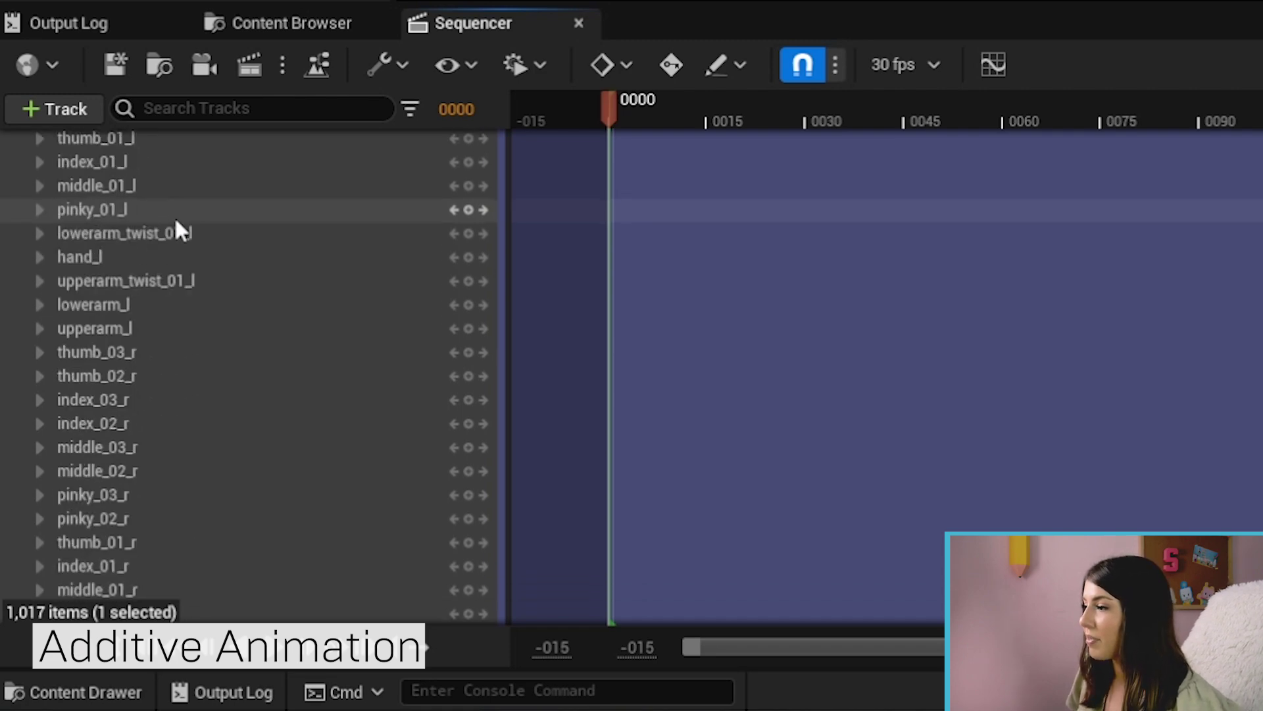
scroll(175, 221, down, 20)
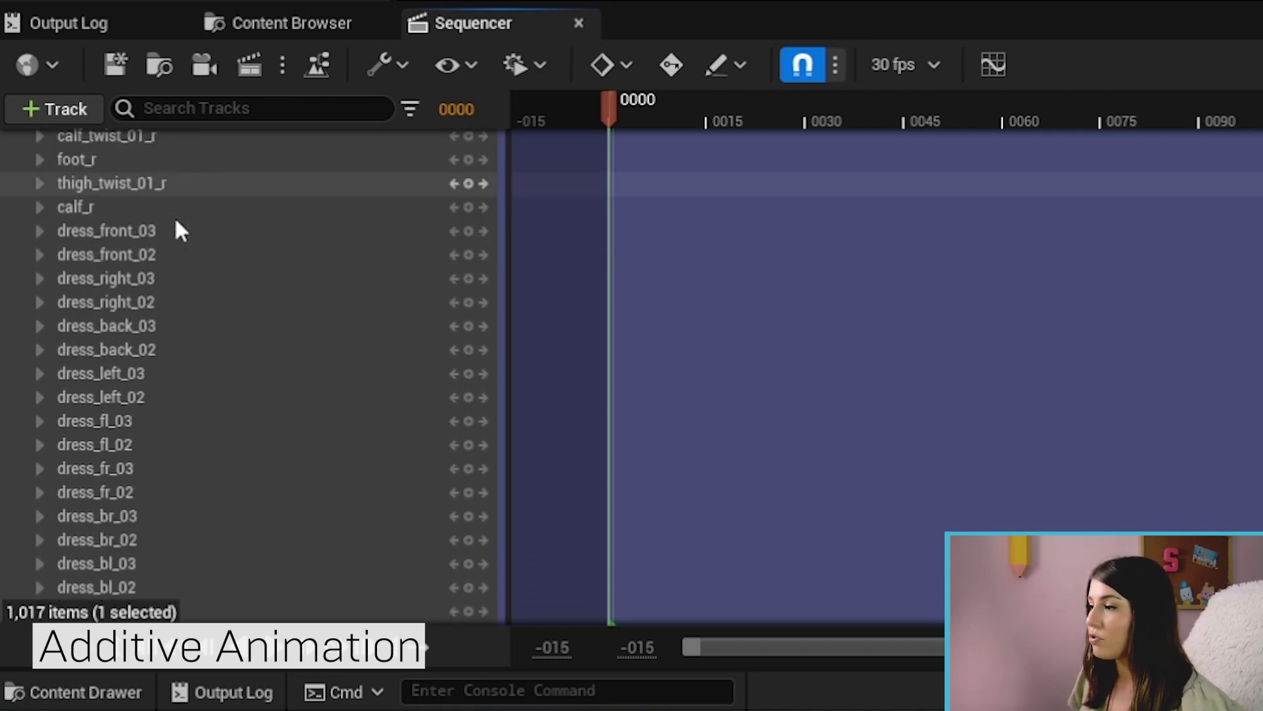
scroll(175, 217, down, 10)
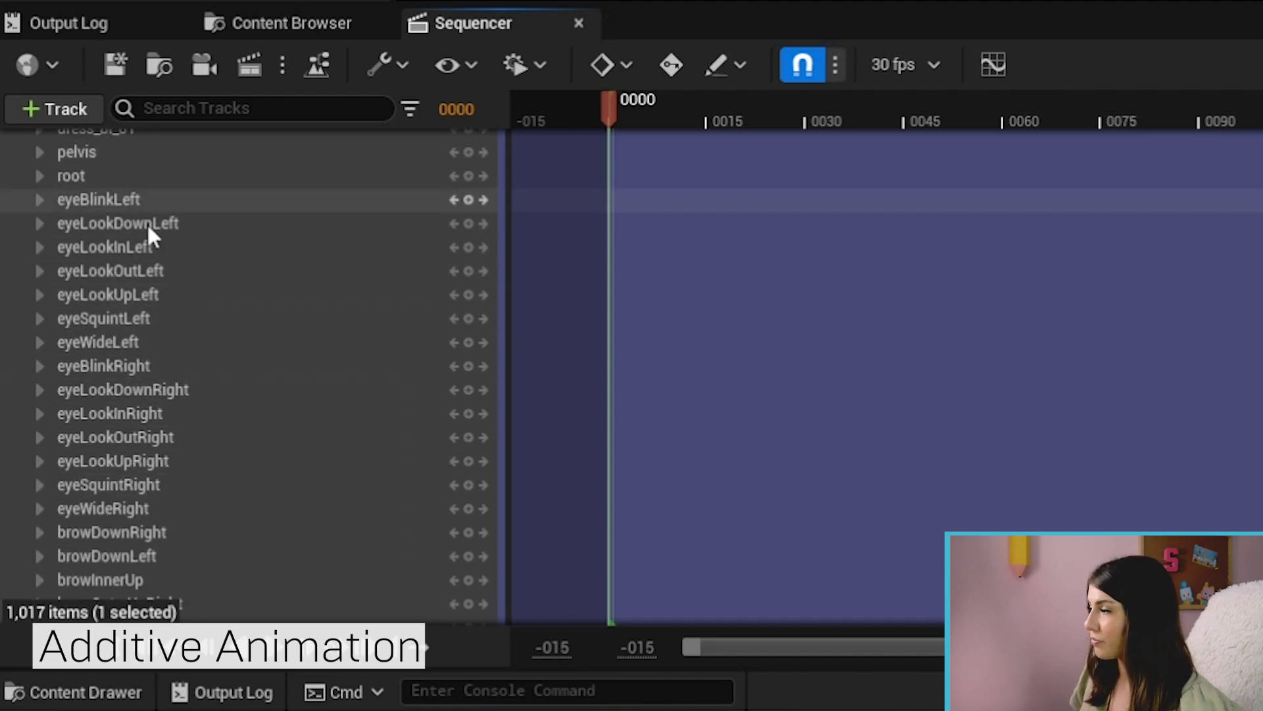
scroll(59, 250, up, 1)
click(40, 240)
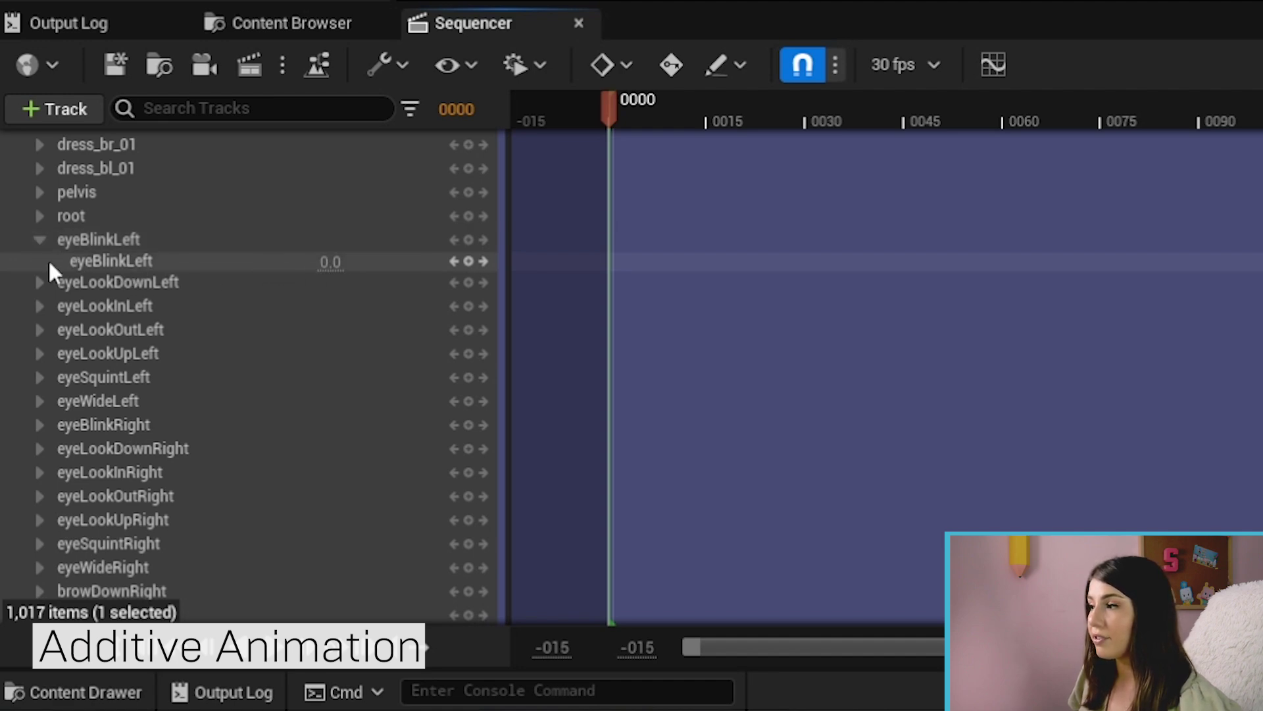
scroll(259, 268, up, 1)
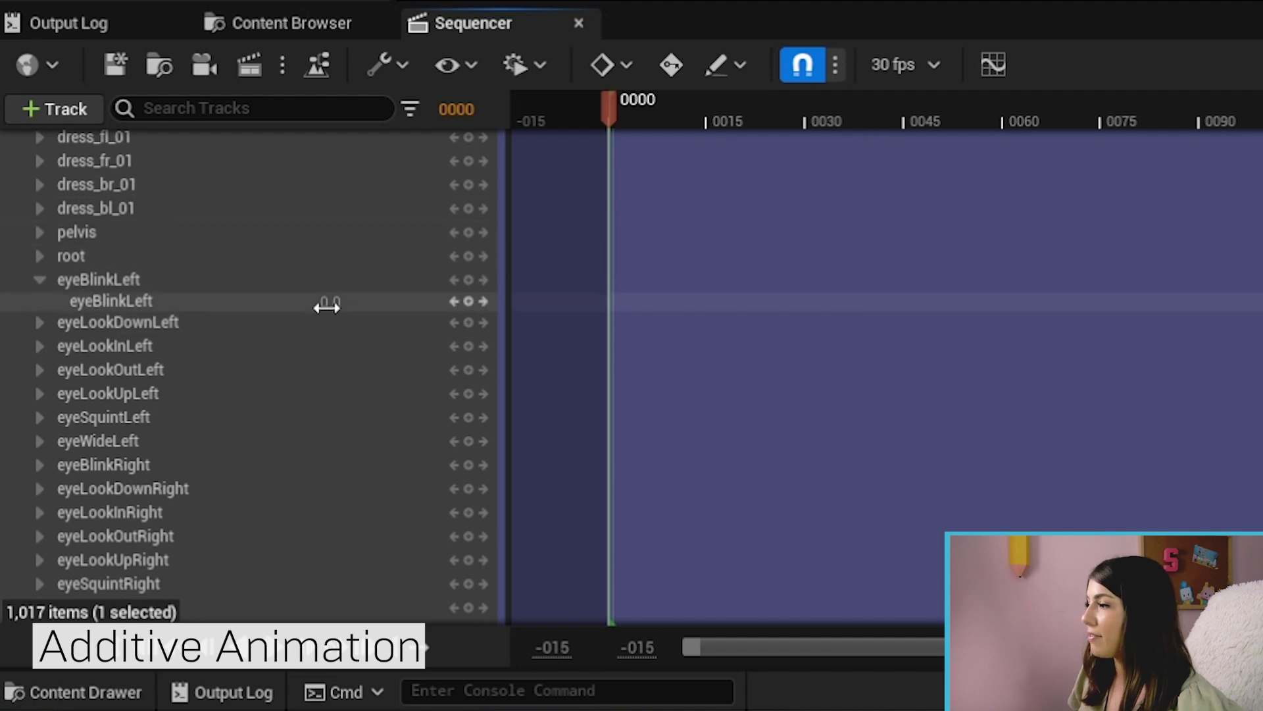
Drag eyeBlinkLeft to preview the eye, then enter 1 as its value.
drag(331, 302, 315, 302)
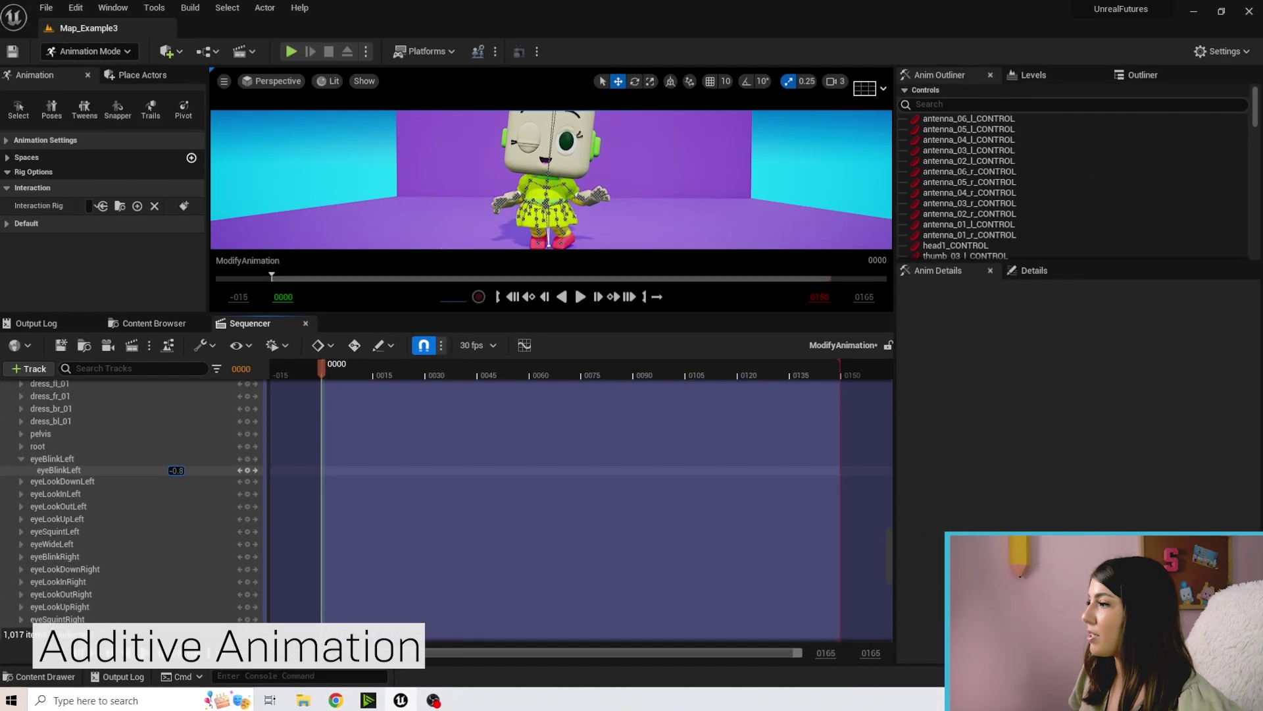
mouse_move(187, 471)
mouse_down()
mouse_move(206, 470)
mouse_move(175, 470)
mouse_up()
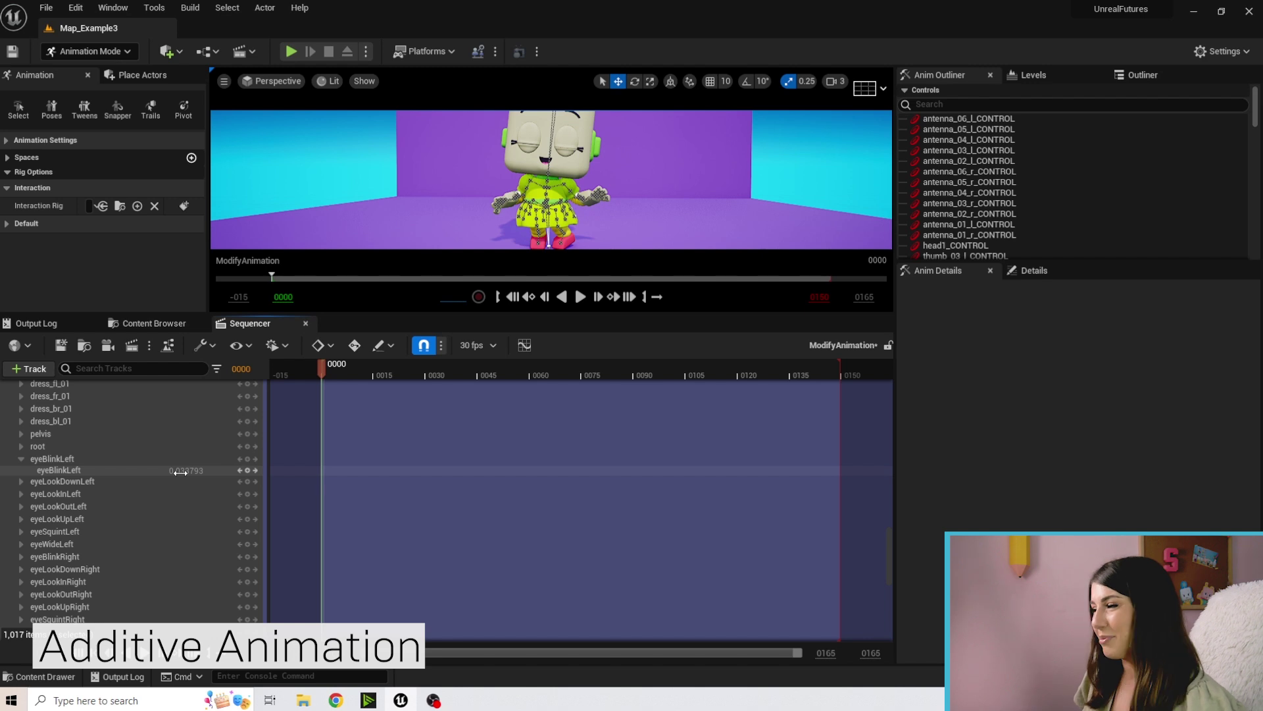
click(181, 472)
text(1)
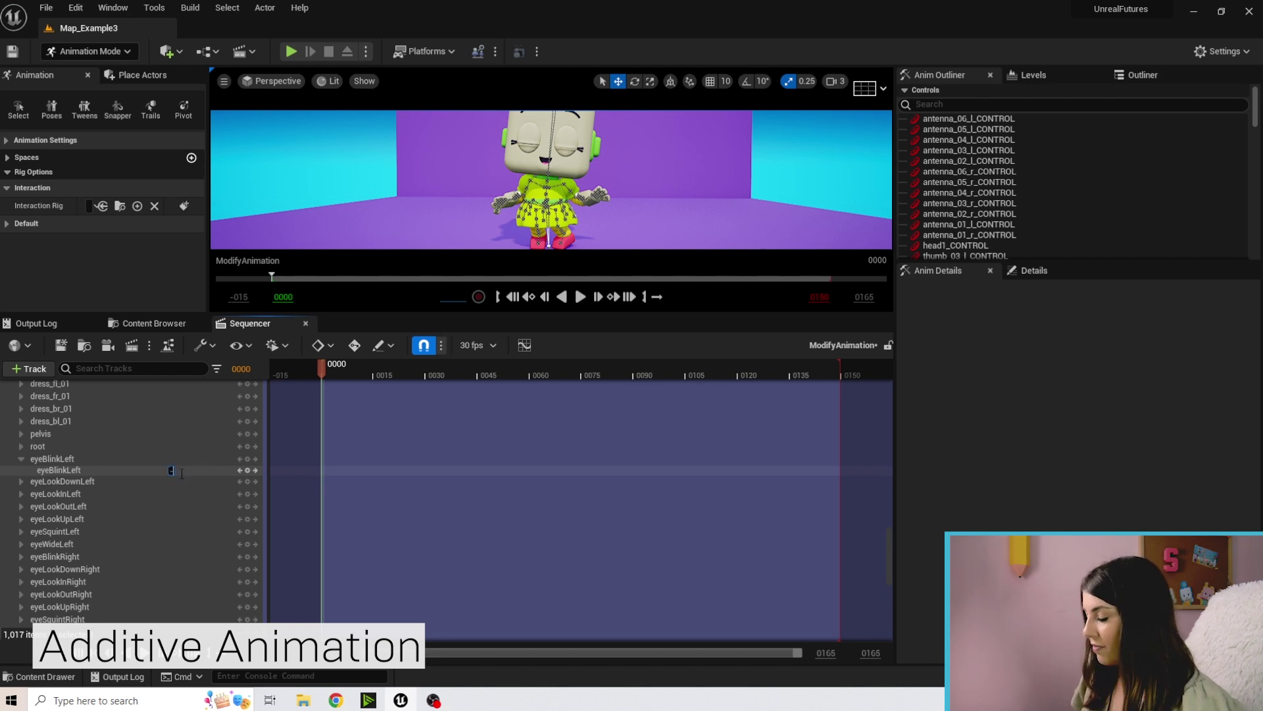
key(Return)
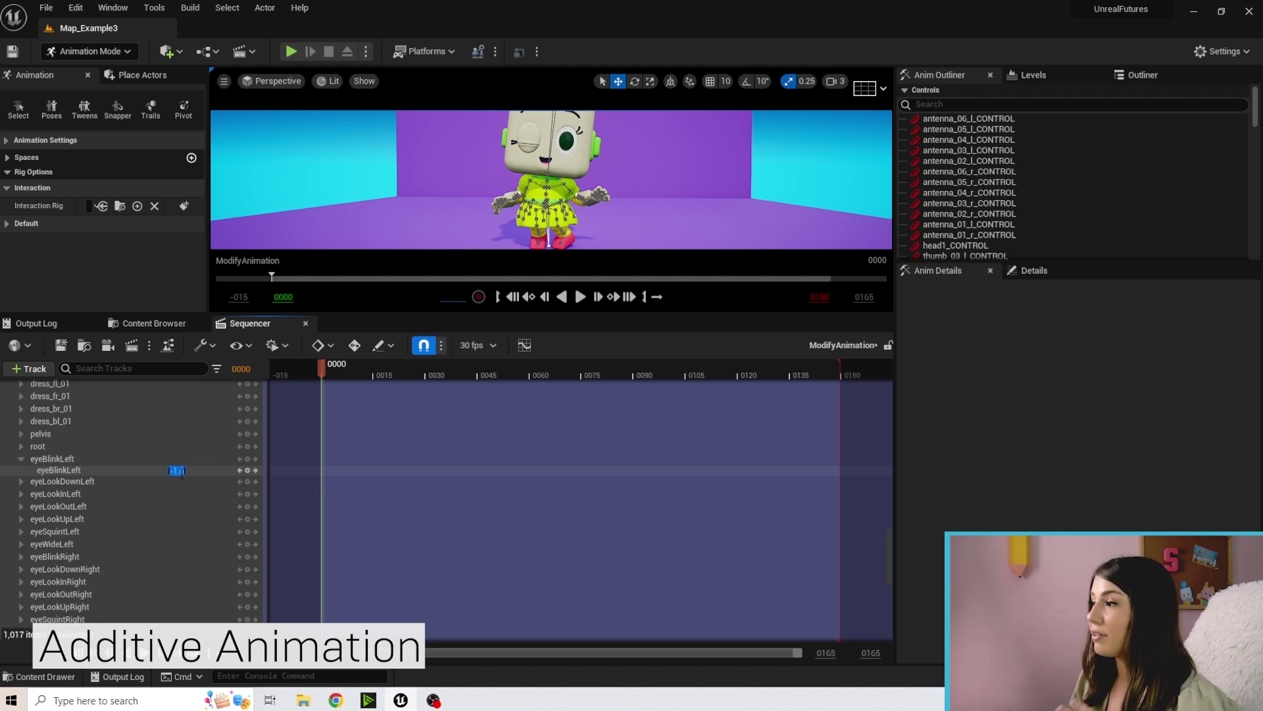
scroll(183, 497, up, 3)
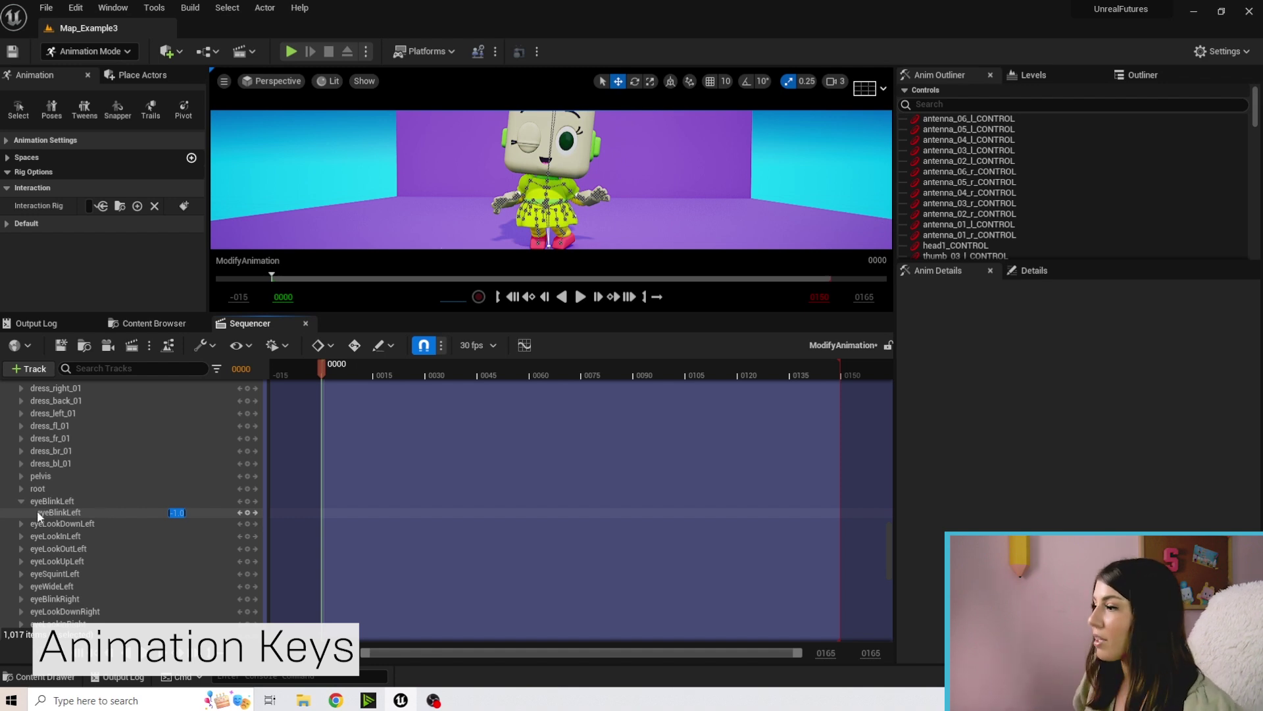
Key eyeBlinkLeft open at frame 0 and closed at frame 15, then scrub to preview.
click(247, 512)
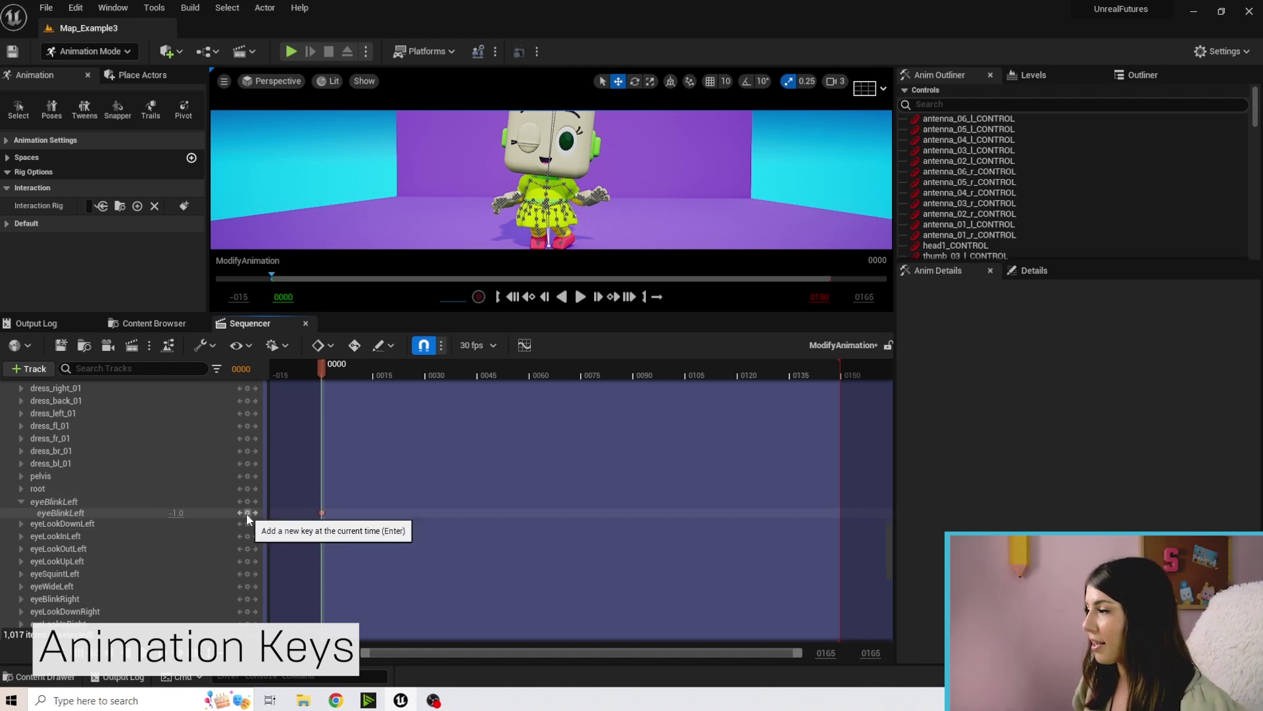
click(347, 371)
drag(349, 367, 374, 368)
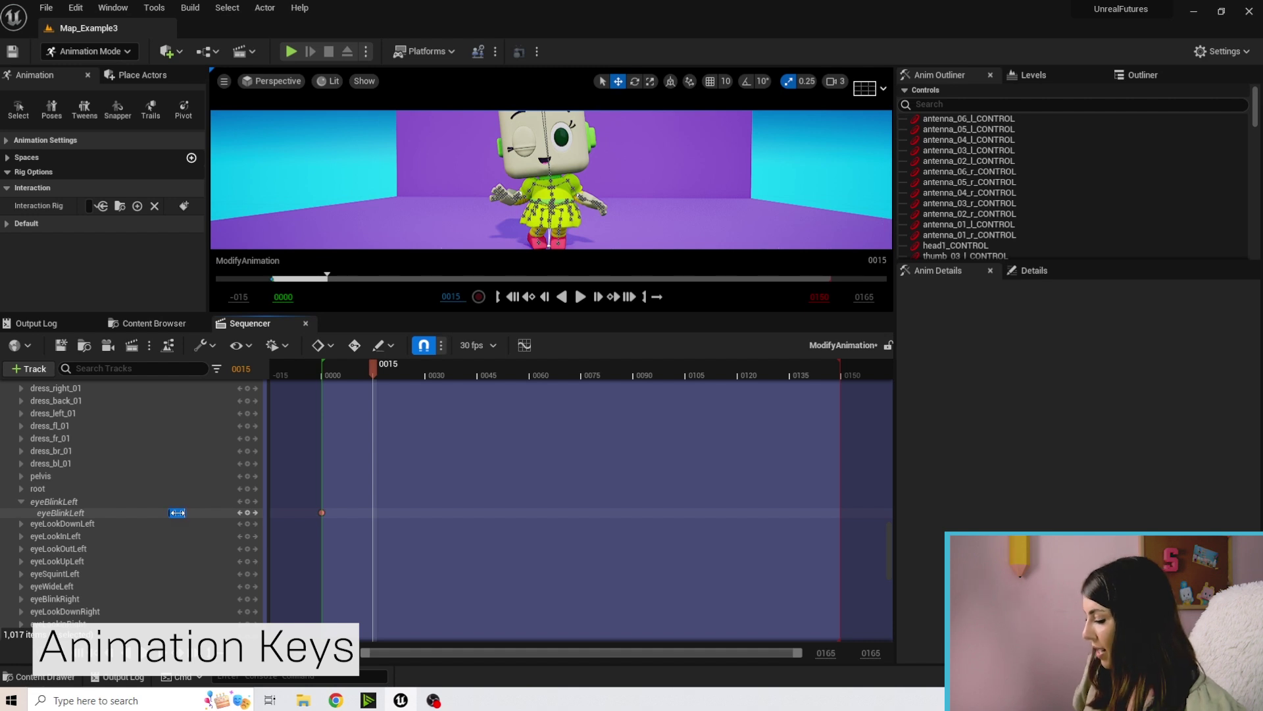
drag(177, 512, 296, 513)
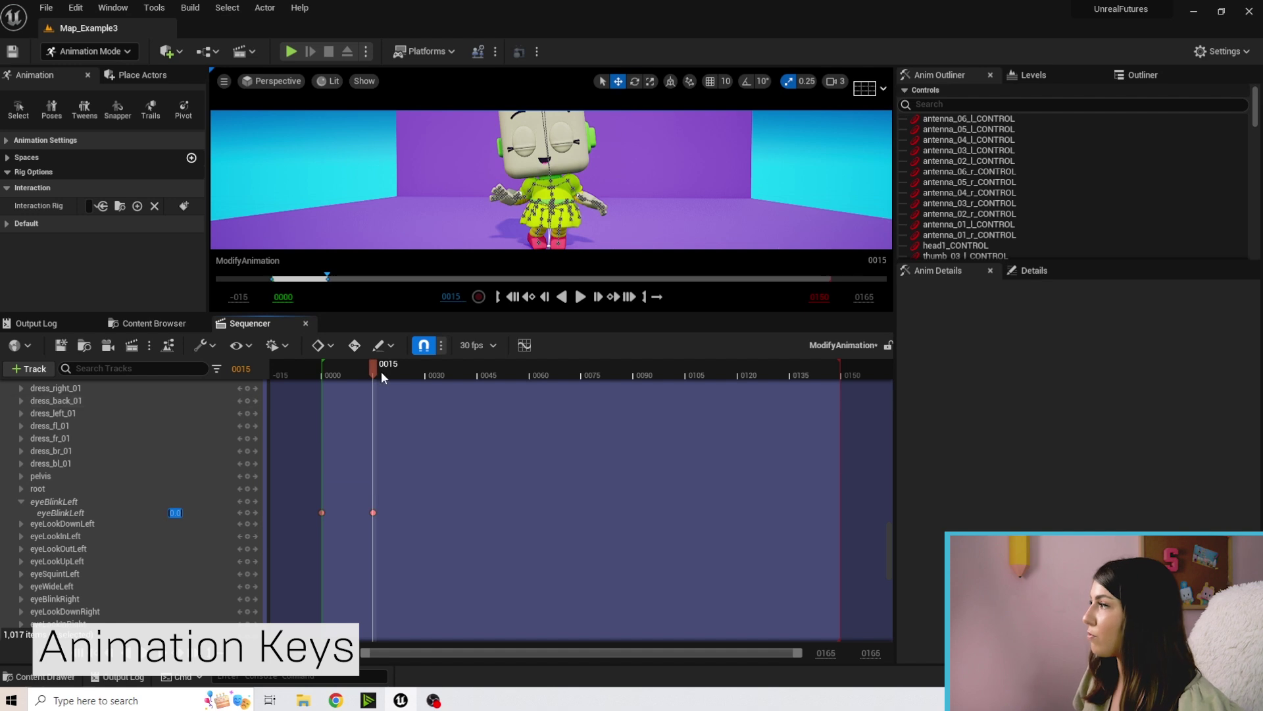
drag(374, 369, 323, 373)
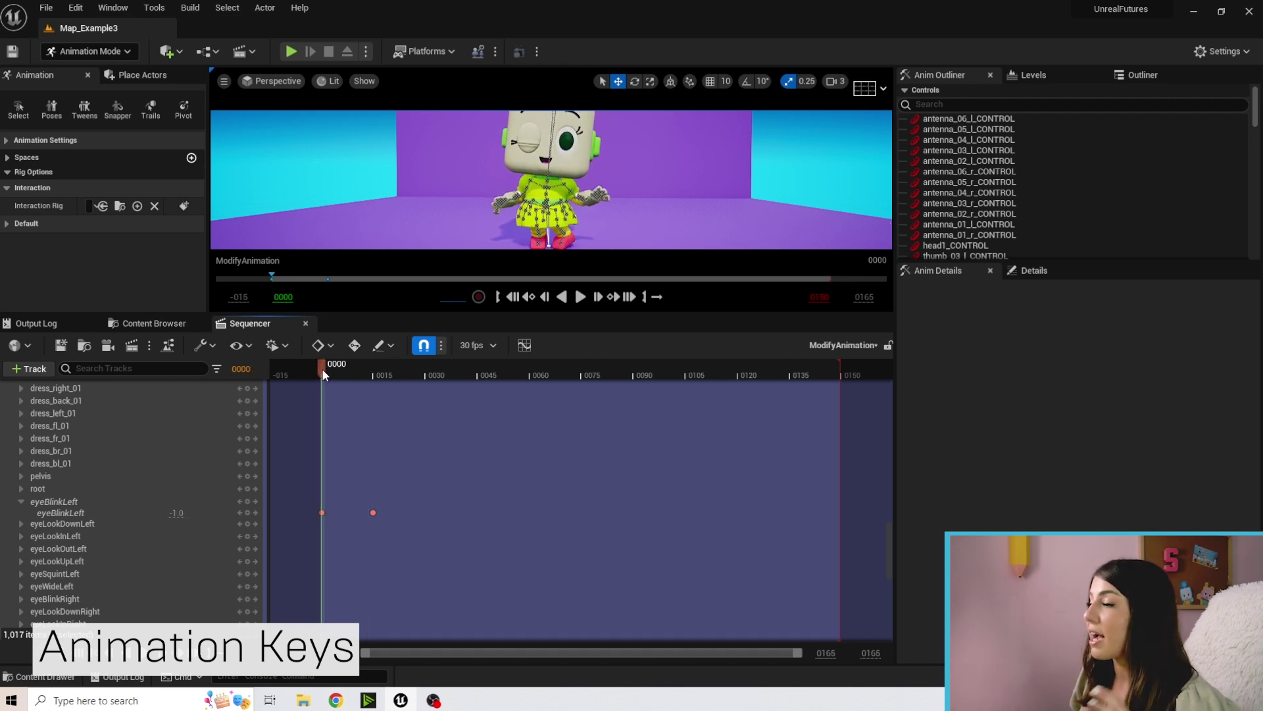
mouse_move(323, 373)
mouse_down()
mouse_move(373, 371)
mouse_move(323, 369)
mouse_up()
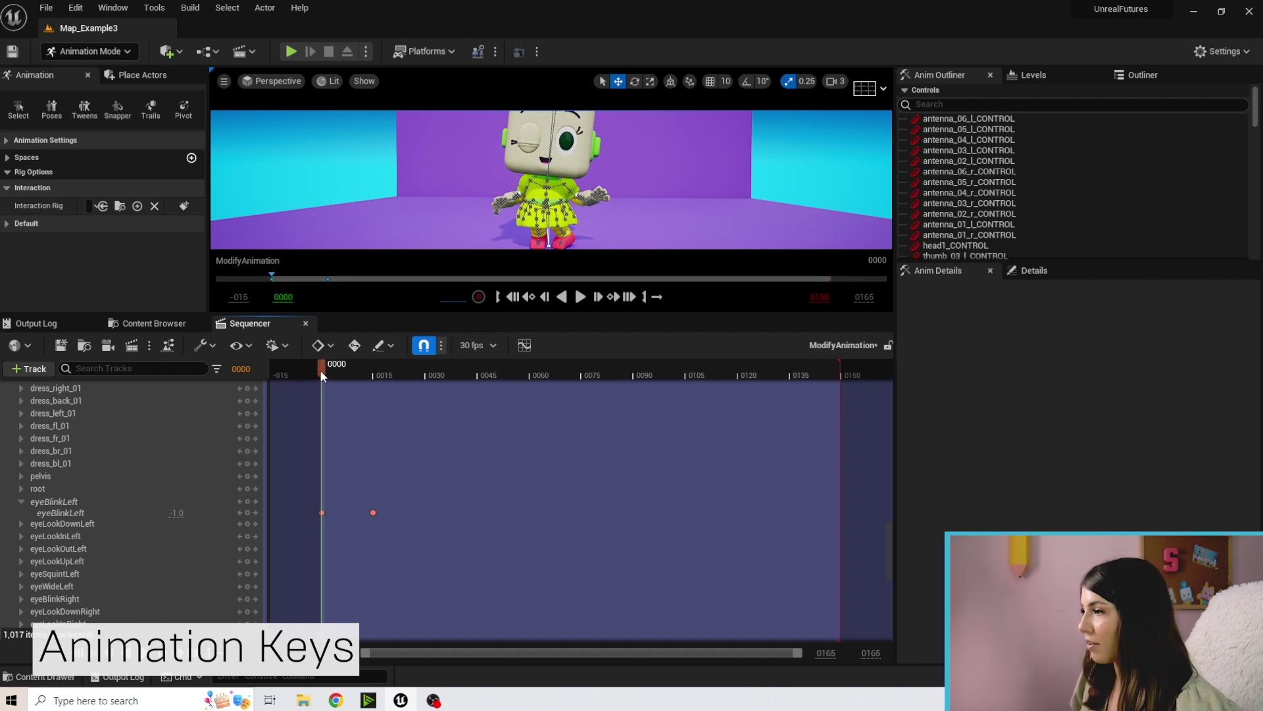
Key eyeBlinkRight at -1 on frame 0 and 0 on frame 15.
scroll(65, 484, down, 1)
scroll(48, 483, down, 1)
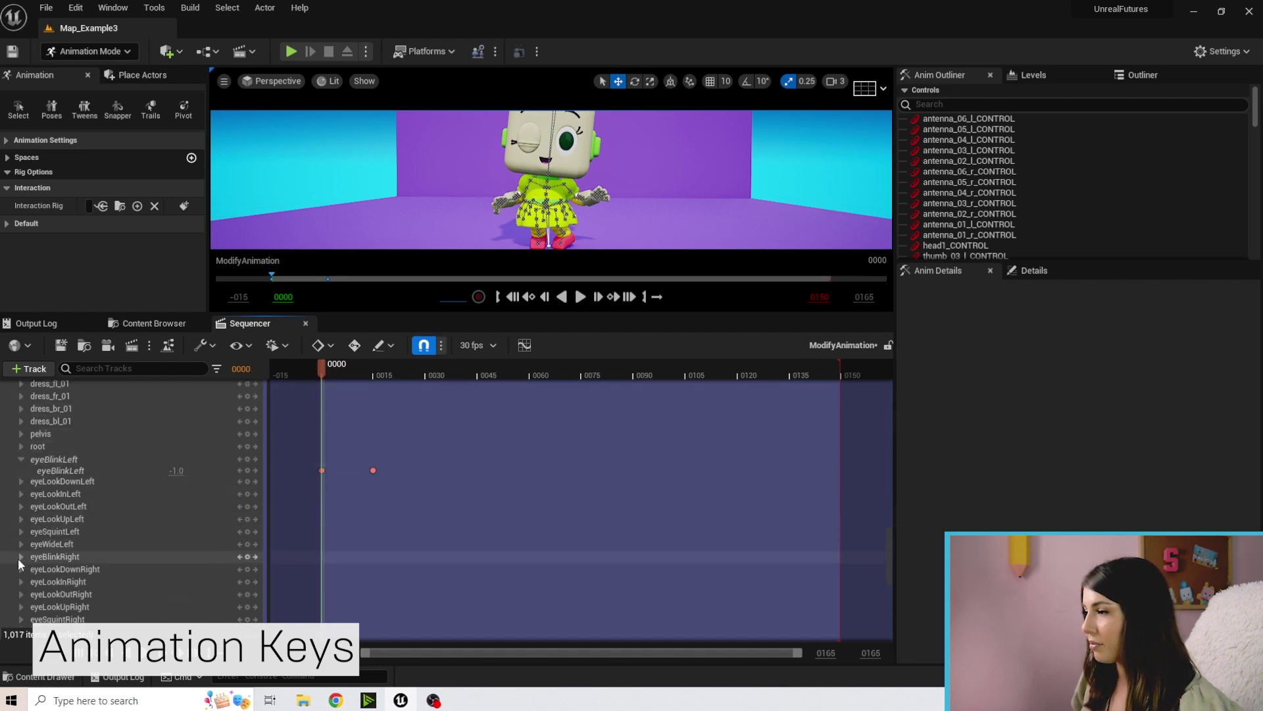
click(20, 557)
click(172, 569)
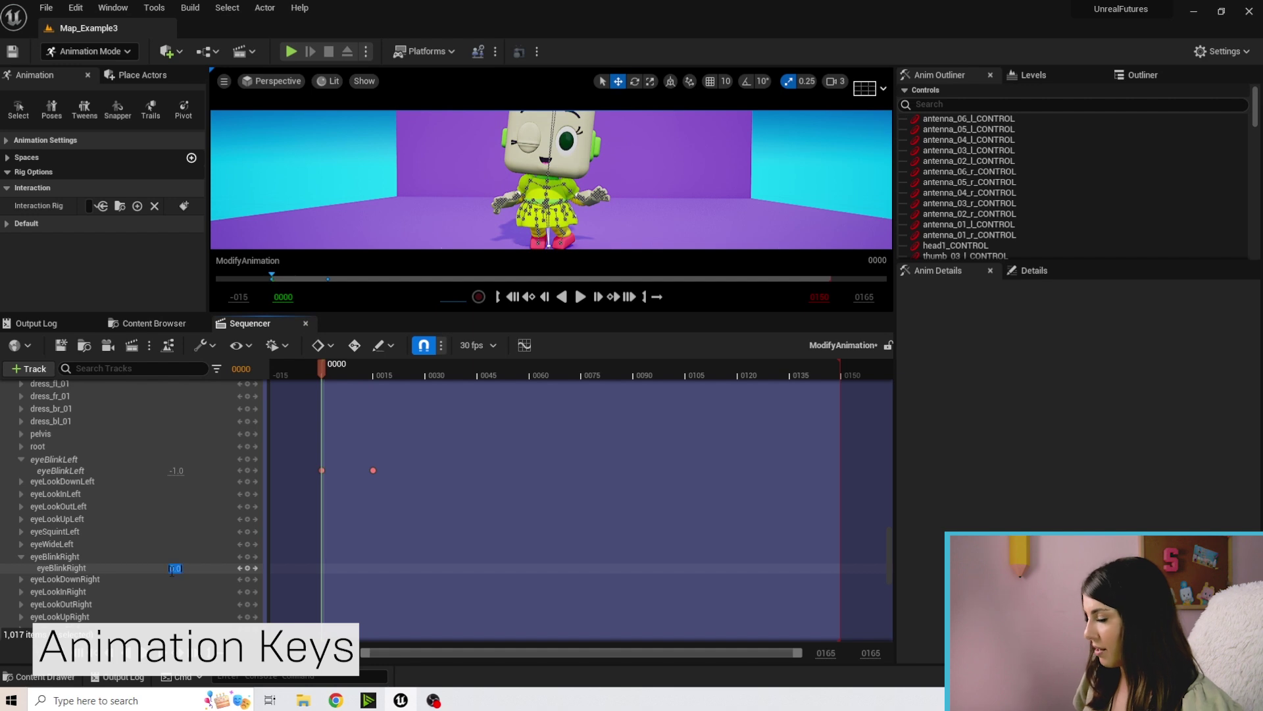
text(-1)
key(Return)
mouse_move(322, 369)
mouse_down()
mouse_move(373, 365)
mouse_move(323, 372)
mouse_up()
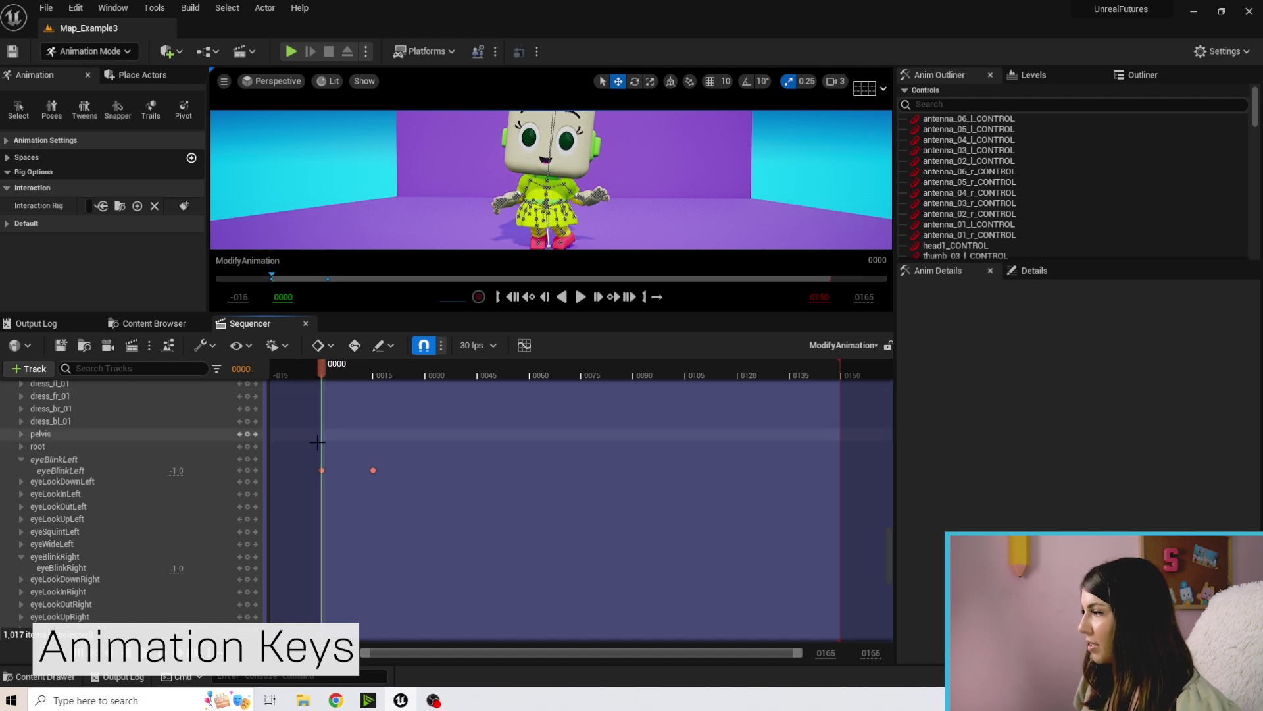
click(248, 567)
drag(347, 366, 377, 369)
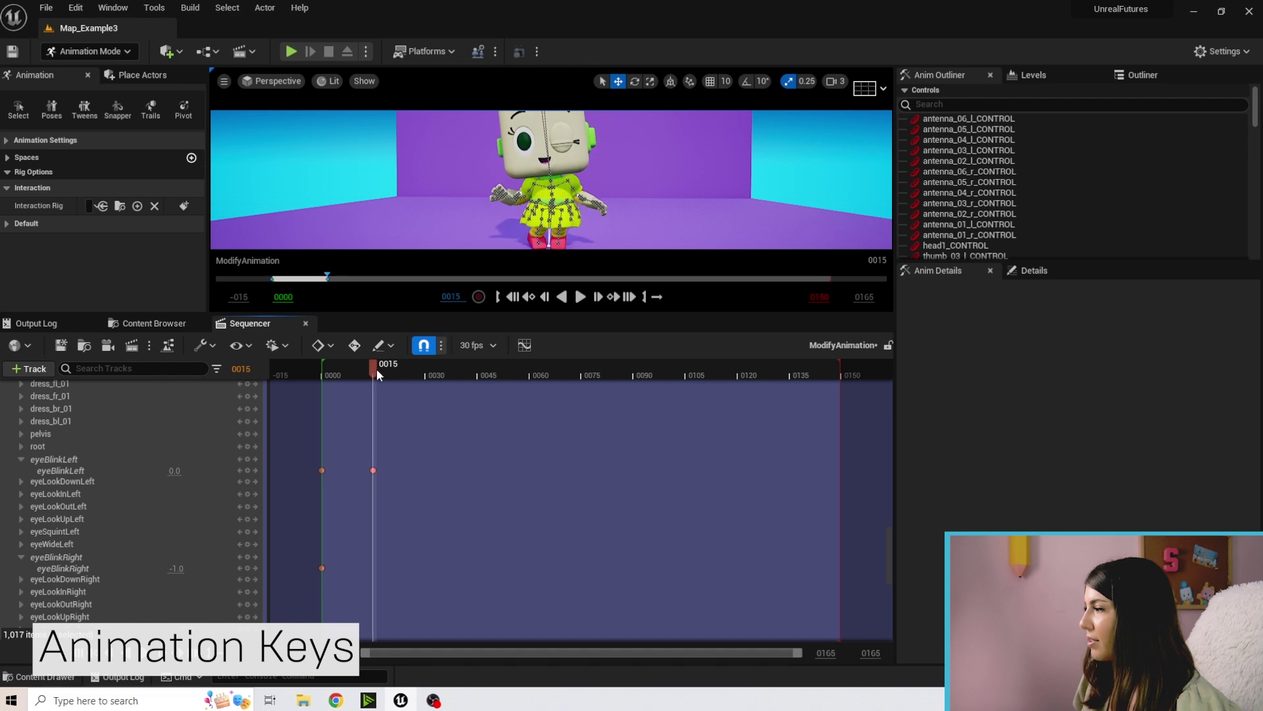
click(177, 568)
text(0)
key(Return)
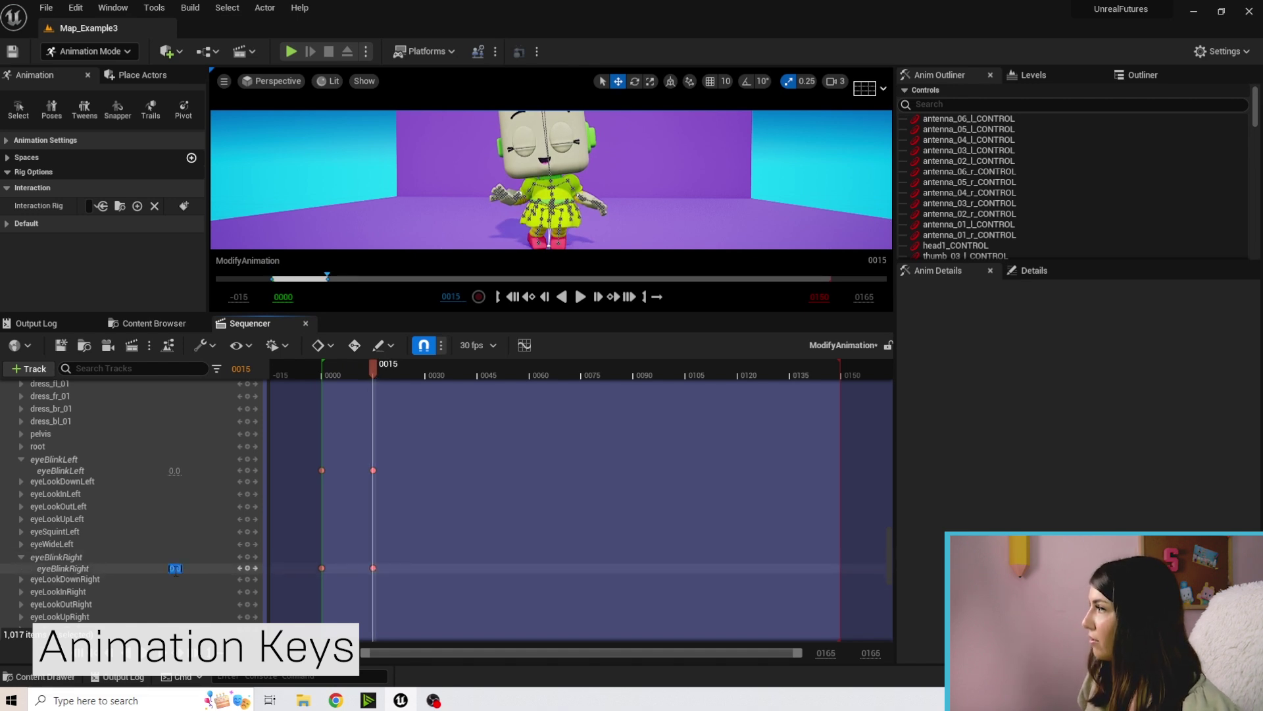
drag(370, 361, 429, 367)
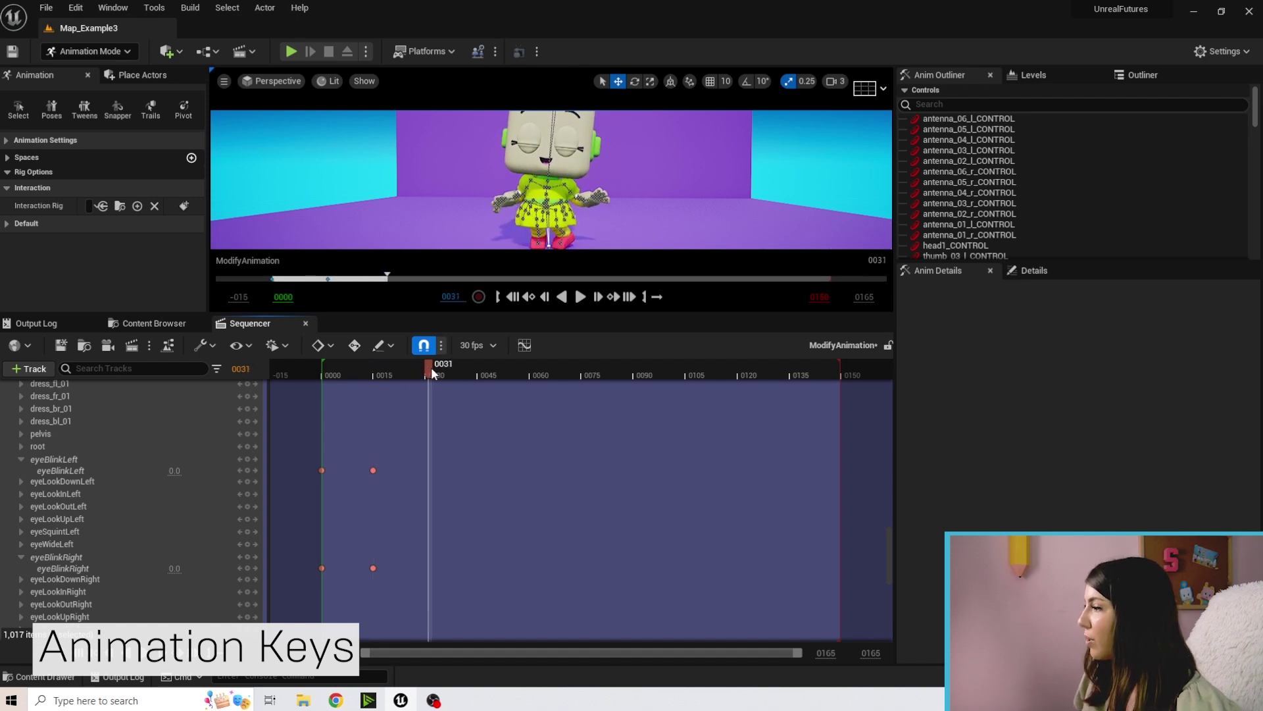
Set both eyeBlinkLeft and eyeBlinkRight to -1 at frame 31, then return to frame 0.
click(175, 471)
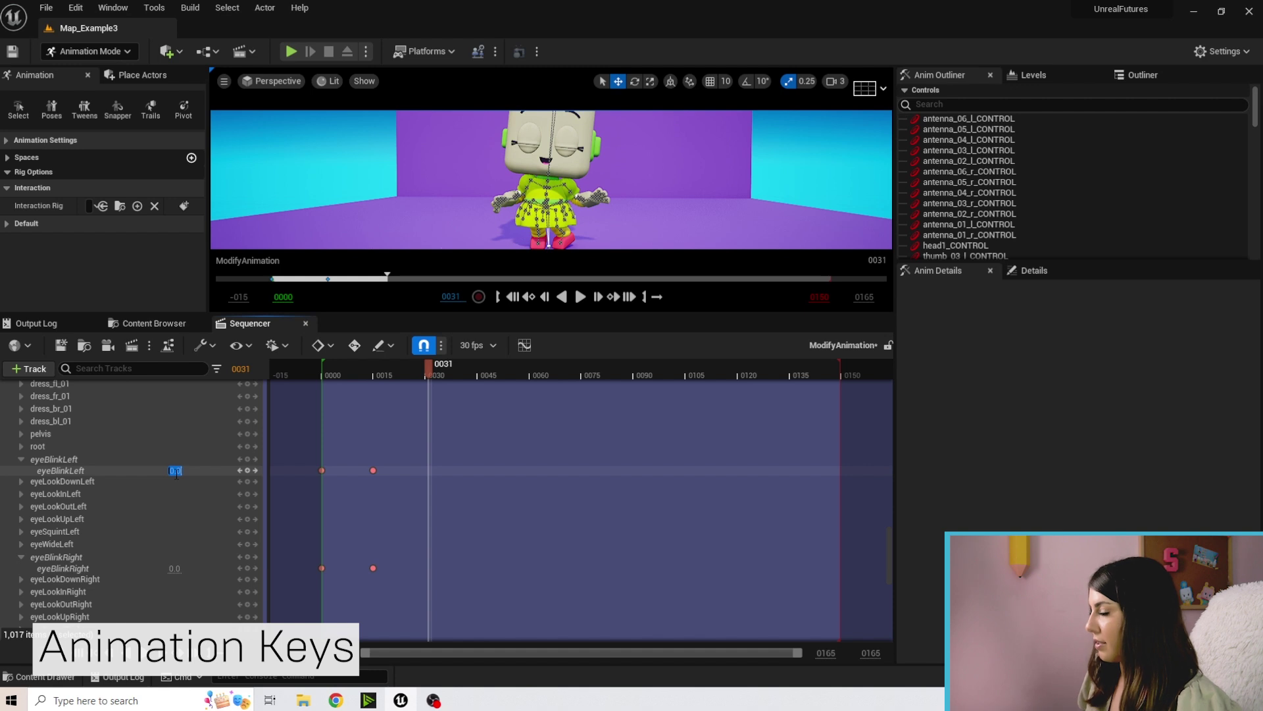
text(-1)
key(Return)
click(174, 568)
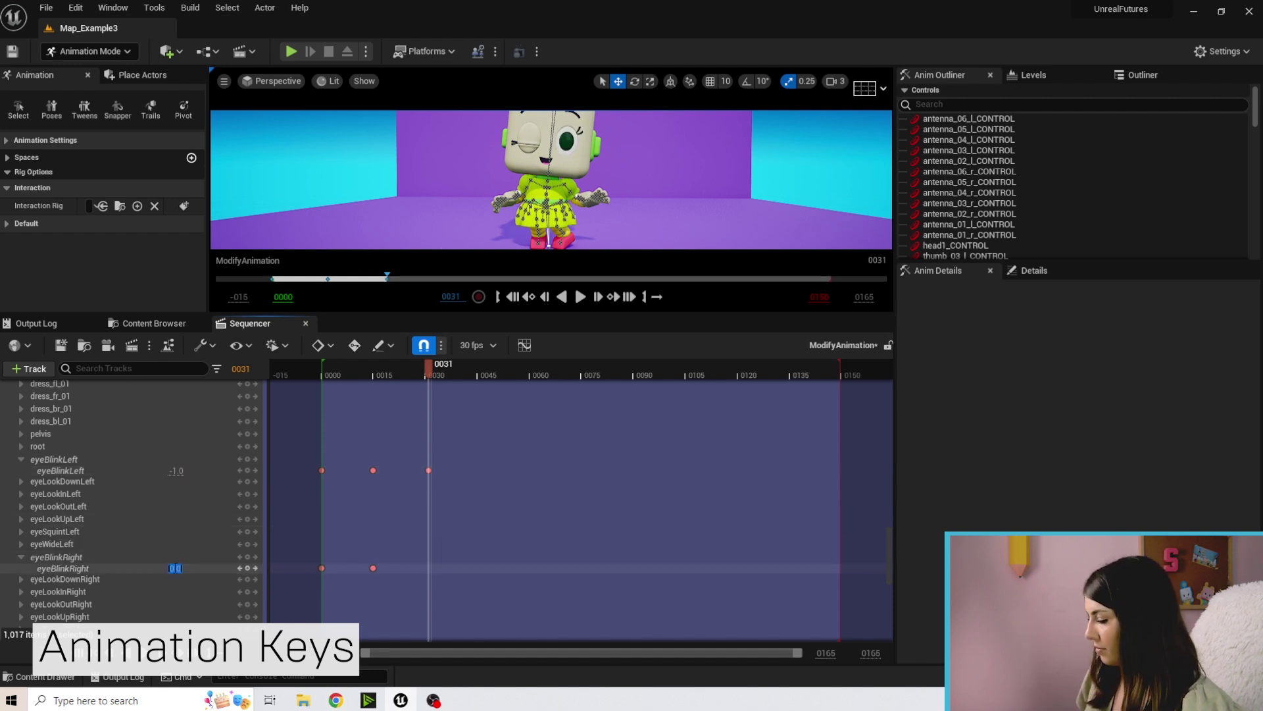
text(-1)
key(Return)
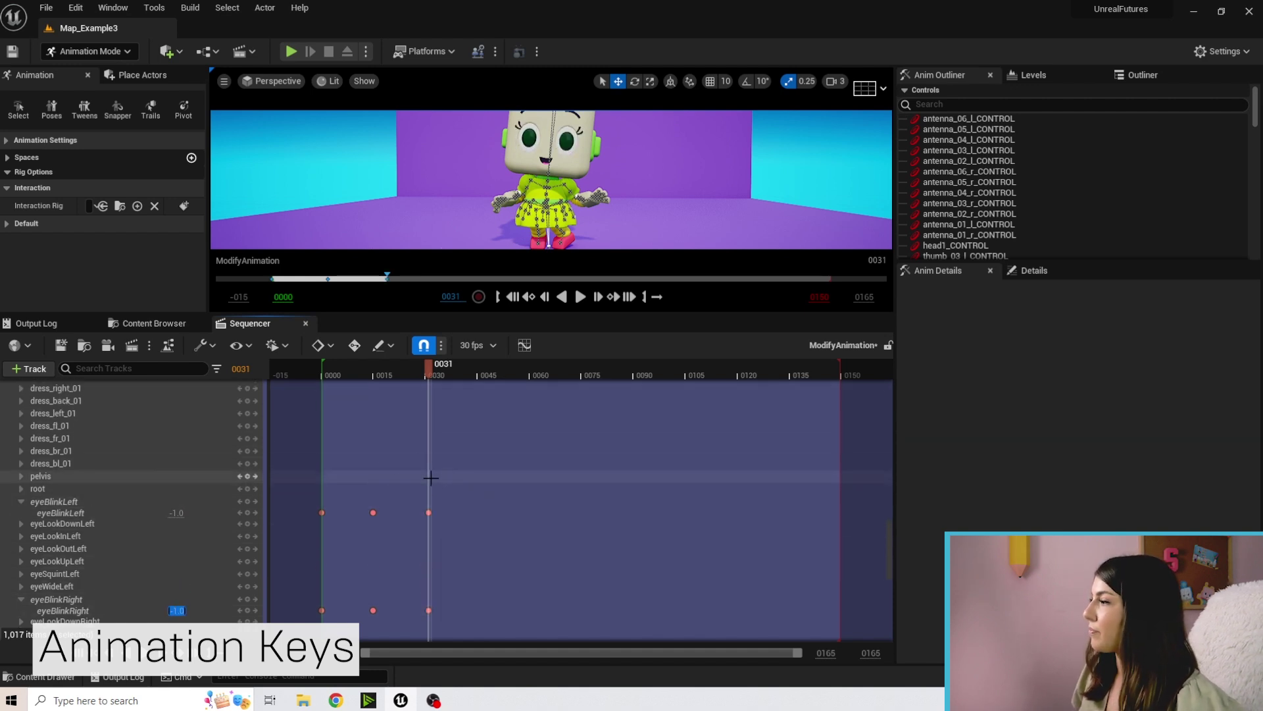
scroll(395, 482, down, 1)
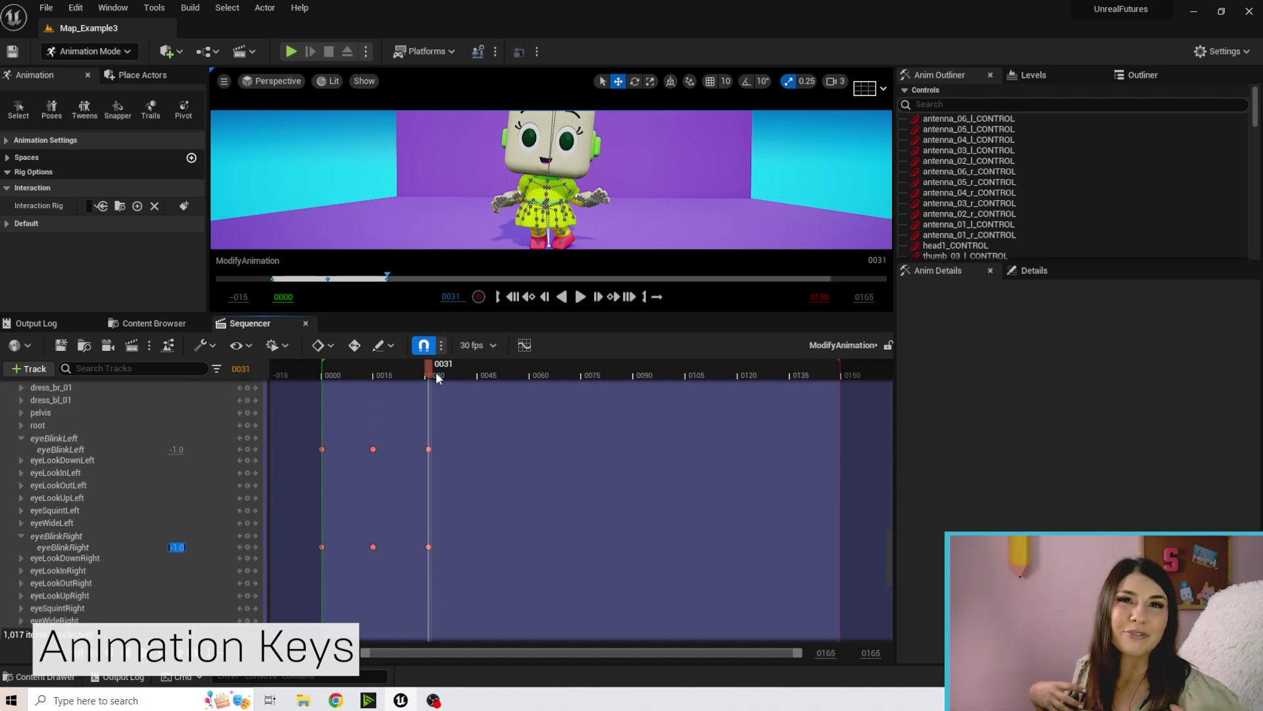
mouse_move(436, 373)
mouse_down()
mouse_move(322, 370)
mouse_move(464, 374)
mouse_move(430, 373)
mouse_up()
Select the upperarm_r track and expand it to show its transform channels.
scroll(102, 504, up, 5)
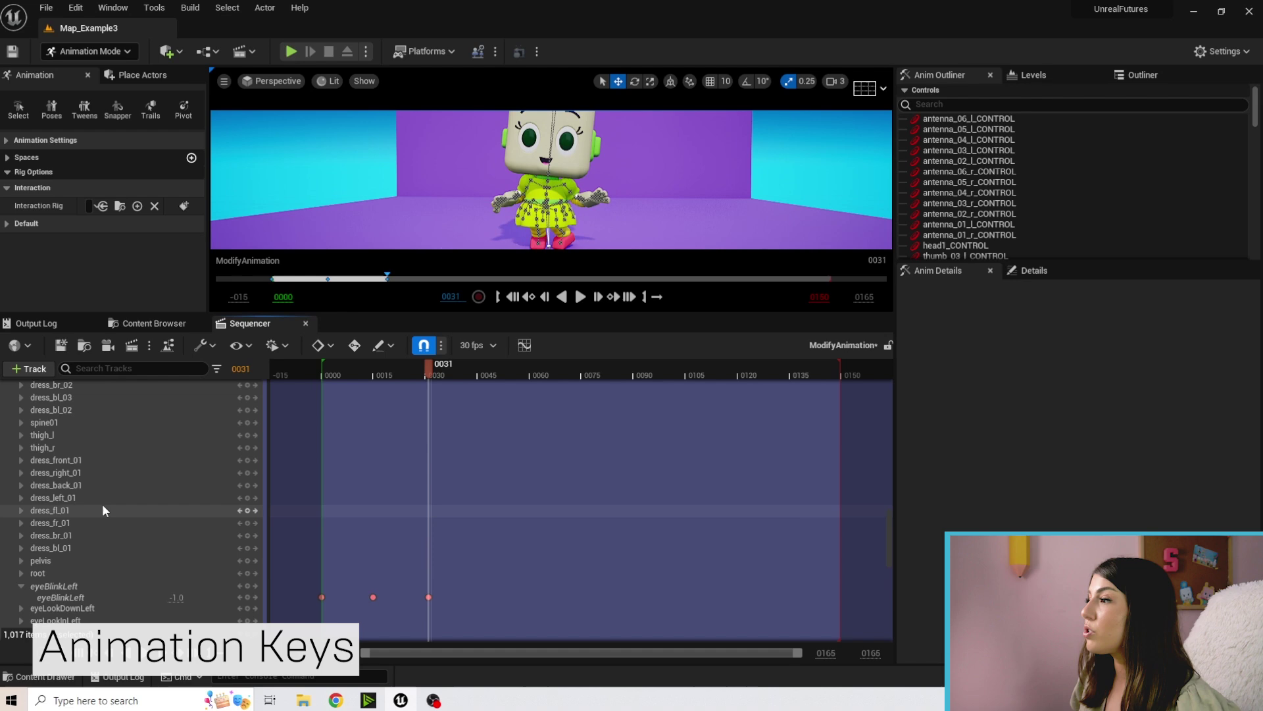
scroll(101, 503, up, 10)
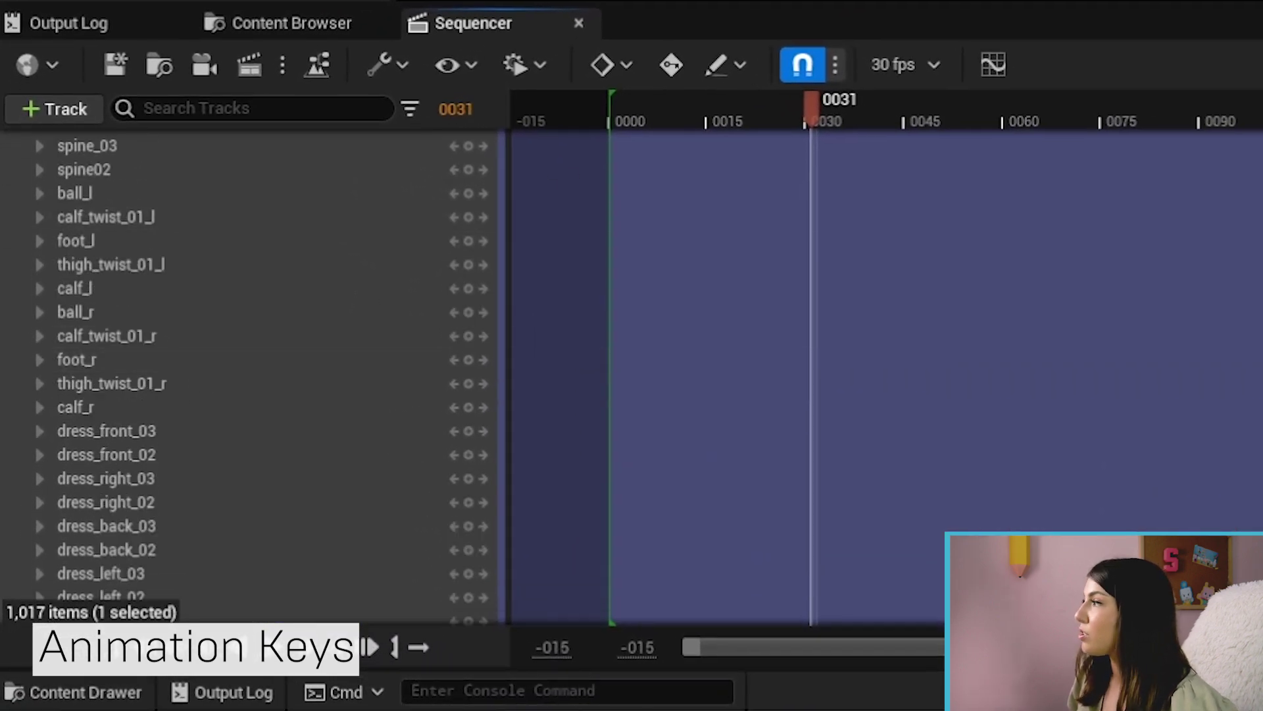
click(96, 388)
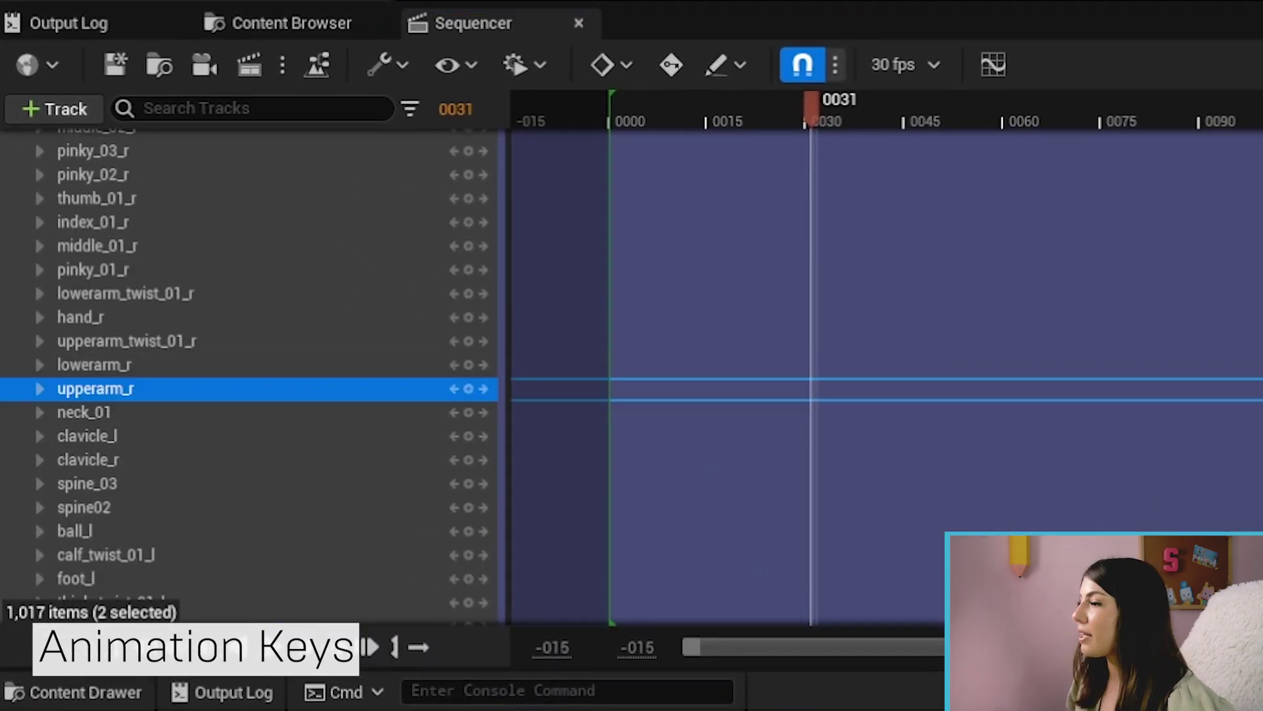
drag(997, 10, 1019, 236)
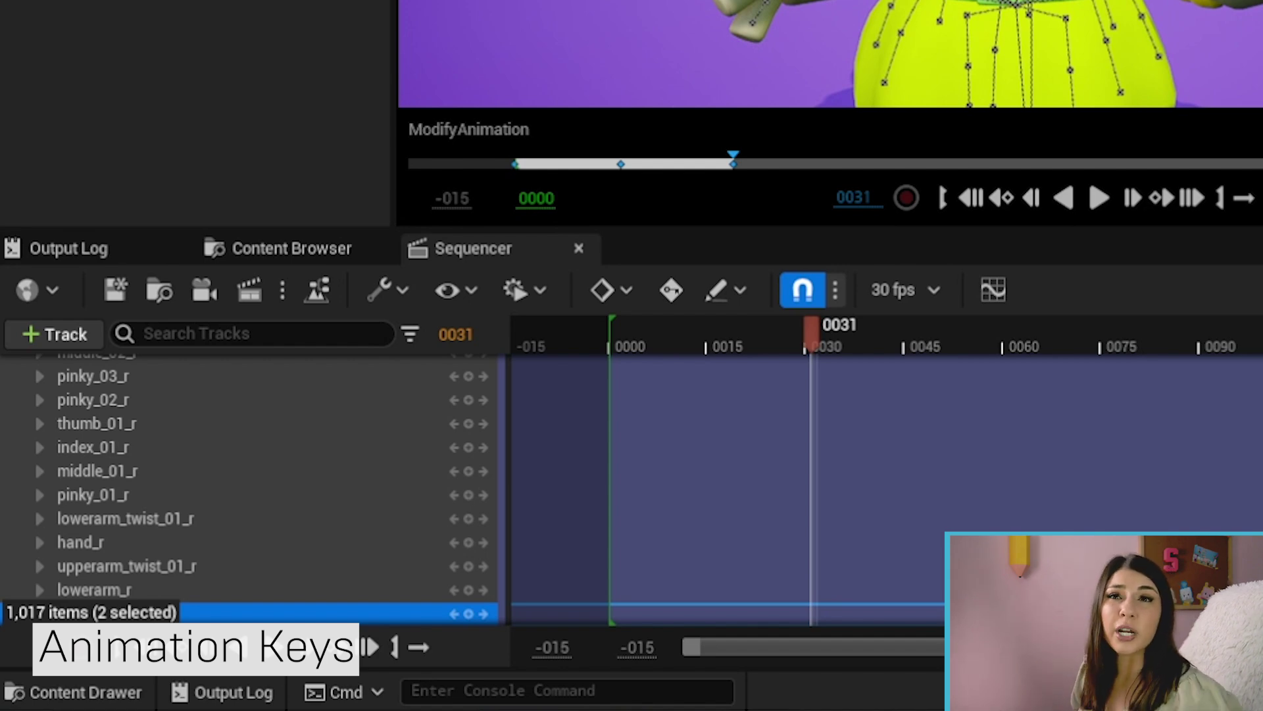
drag(818, 230, 816, 71)
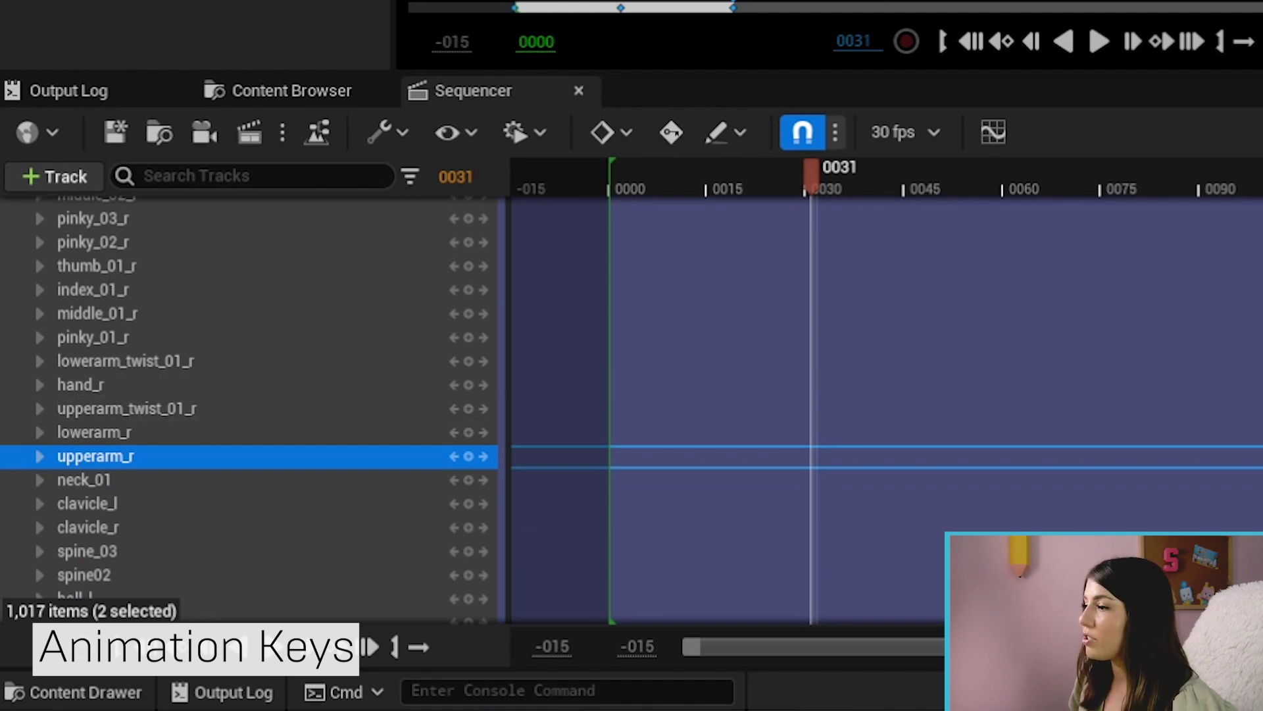
click(38, 456)
scroll(109, 424, down, 2)
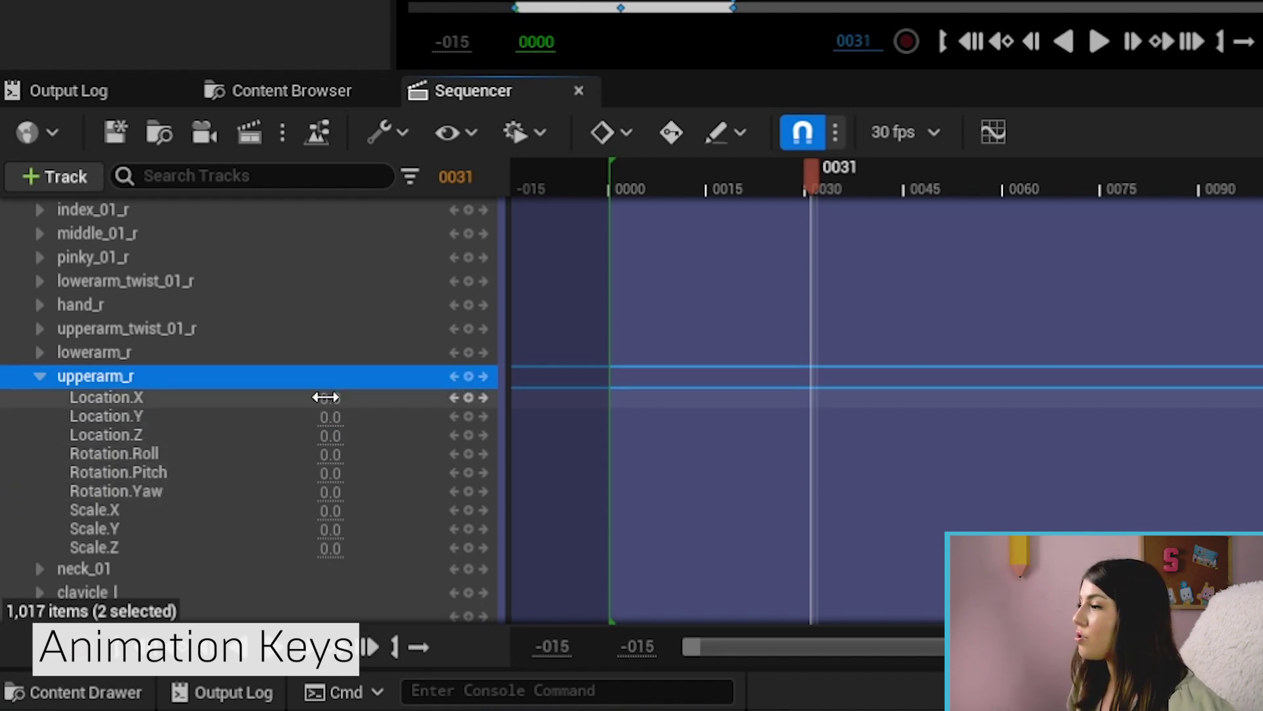
Set upperarm_r Location X, Y and Z to 0.
mouse_move(325, 396)
mouse_down()
mouse_move(340, 397)
mouse_move(303, 397)
mouse_move(337, 417)
mouse_up()
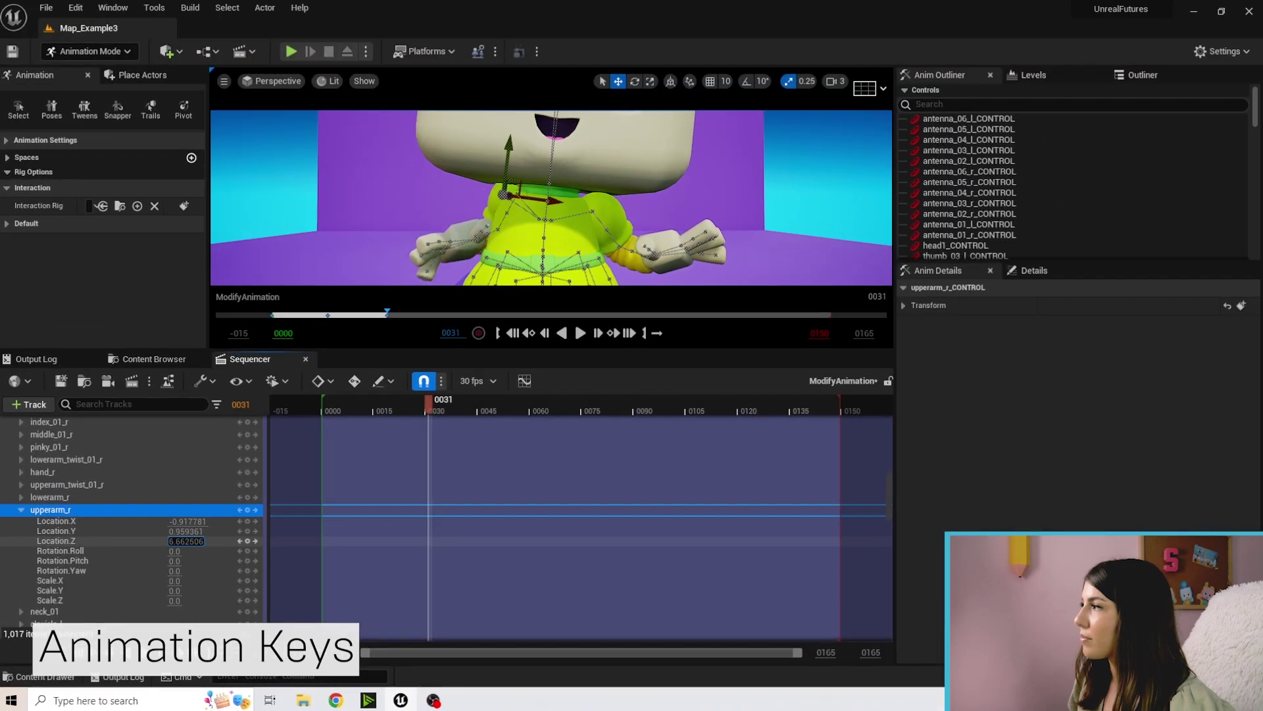
drag(186, 541, 155, 540)
text(0)
key(Tab)
text(0)
key(Tab)
text(0)
key(Tab)
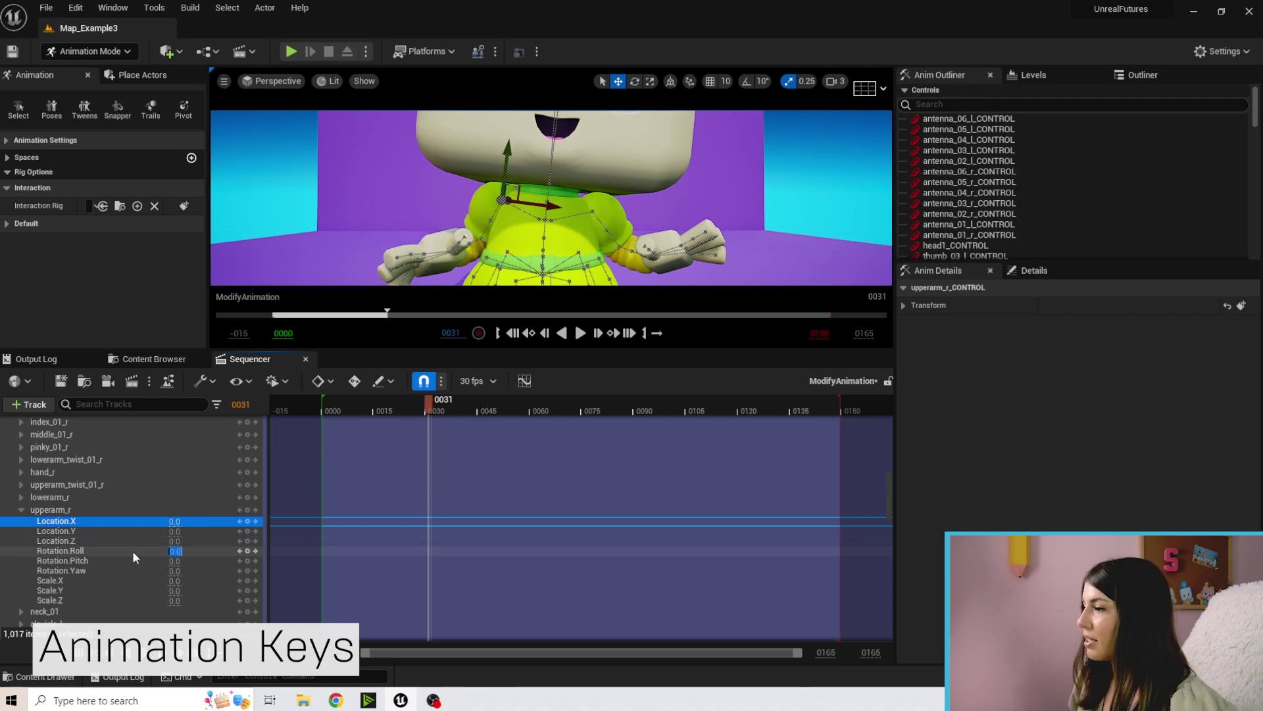
Reset upperarm_r Rotation Roll to 0 and turn its Yaw to -40.356033.
click(148, 552)
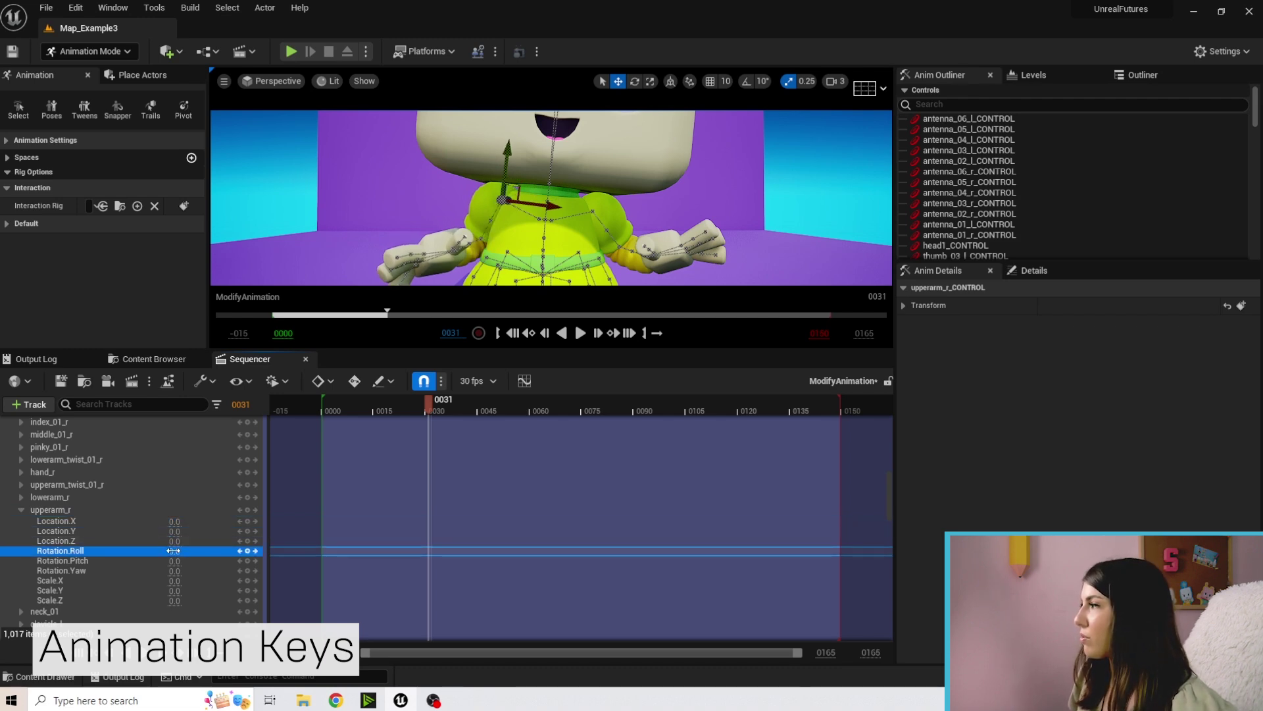
mouse_move(187, 551)
mouse_down()
mouse_move(167, 551)
mouse_move(185, 551)
mouse_up()
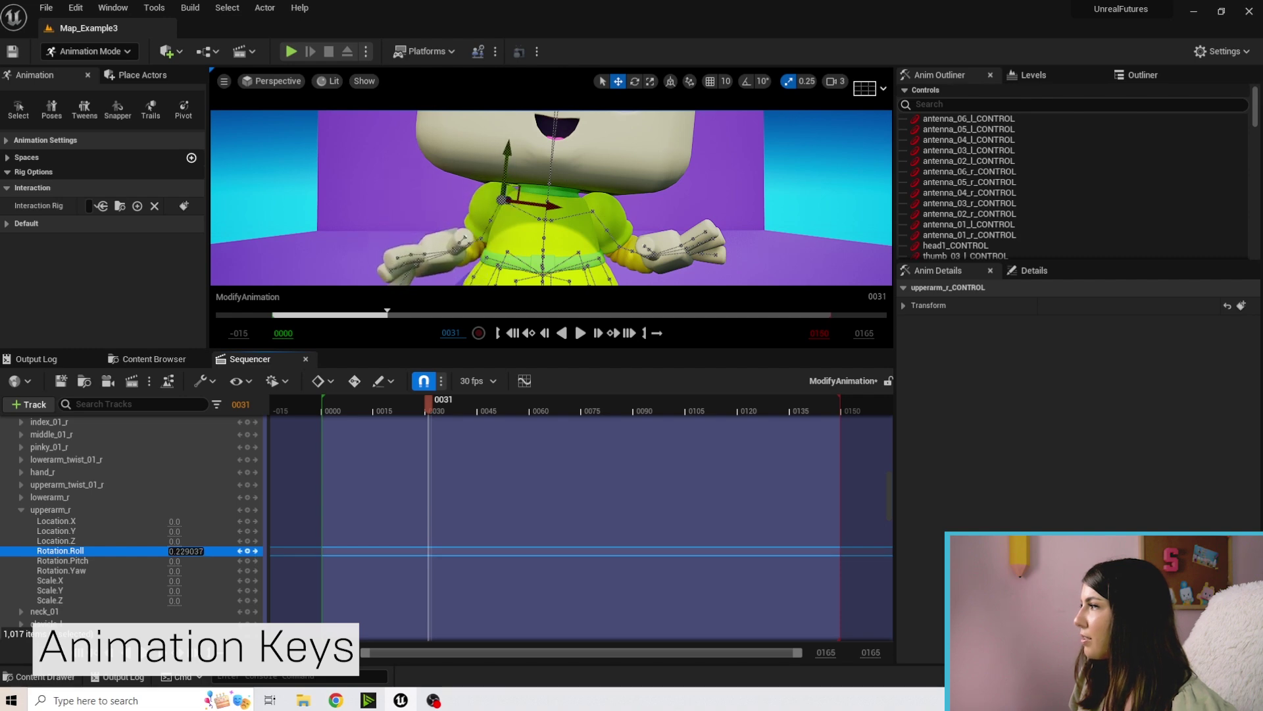
click(173, 551)
drag(176, 560, 175, 561)
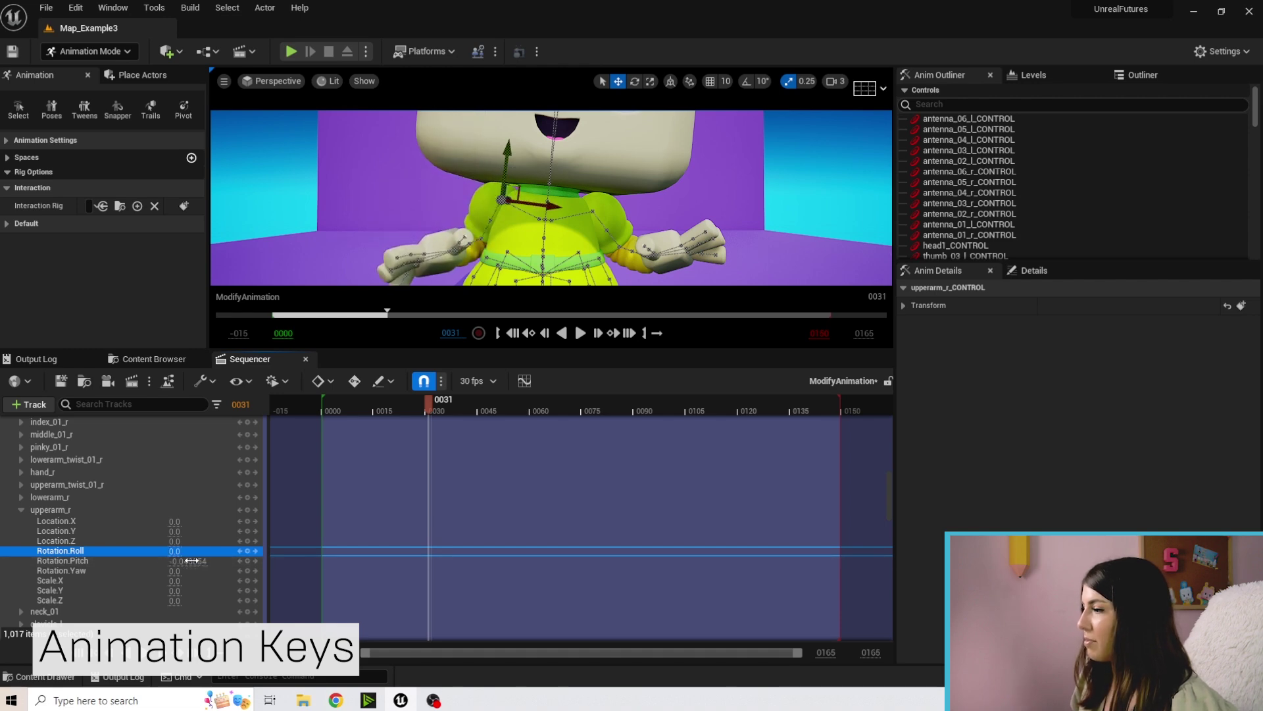
scroll(199, 561, down, 1)
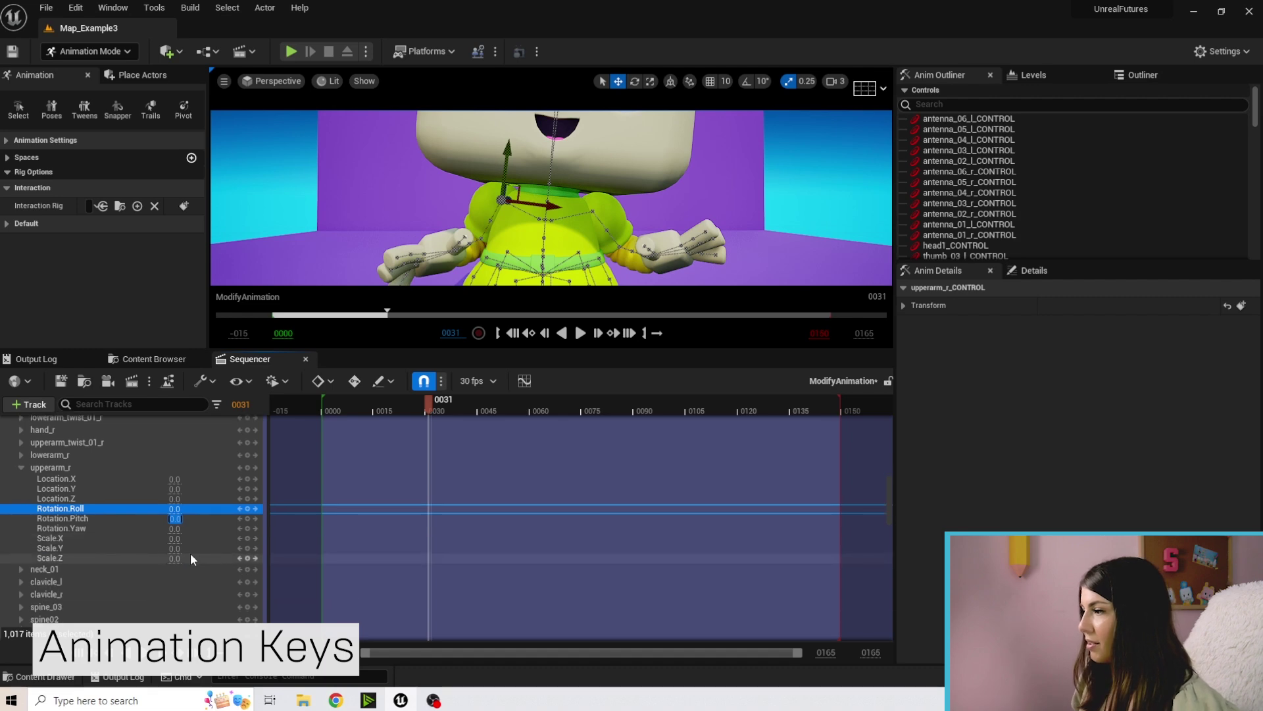
drag(175, 528, 159, 528)
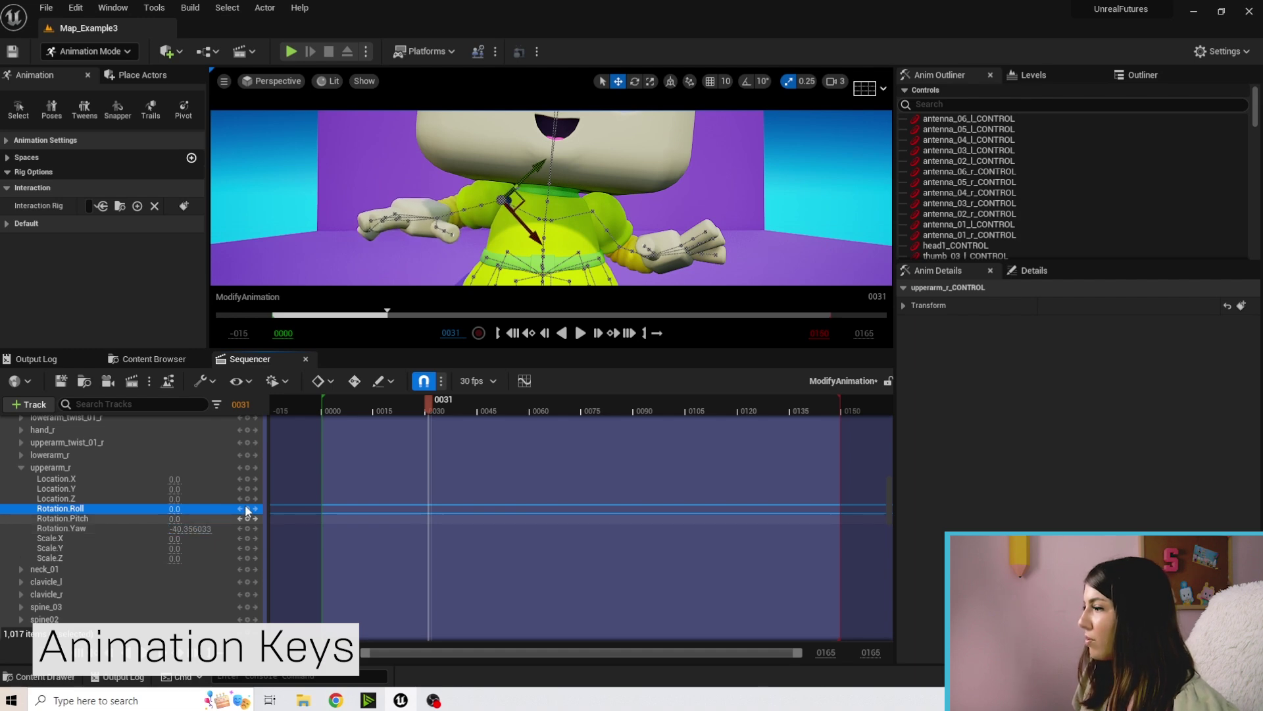
drag(428, 402, 364, 403)
Key upperarm_r Rotation.Yaw at frame 0000 and preview the arm swing.
scroll(541, 270, down, 5)
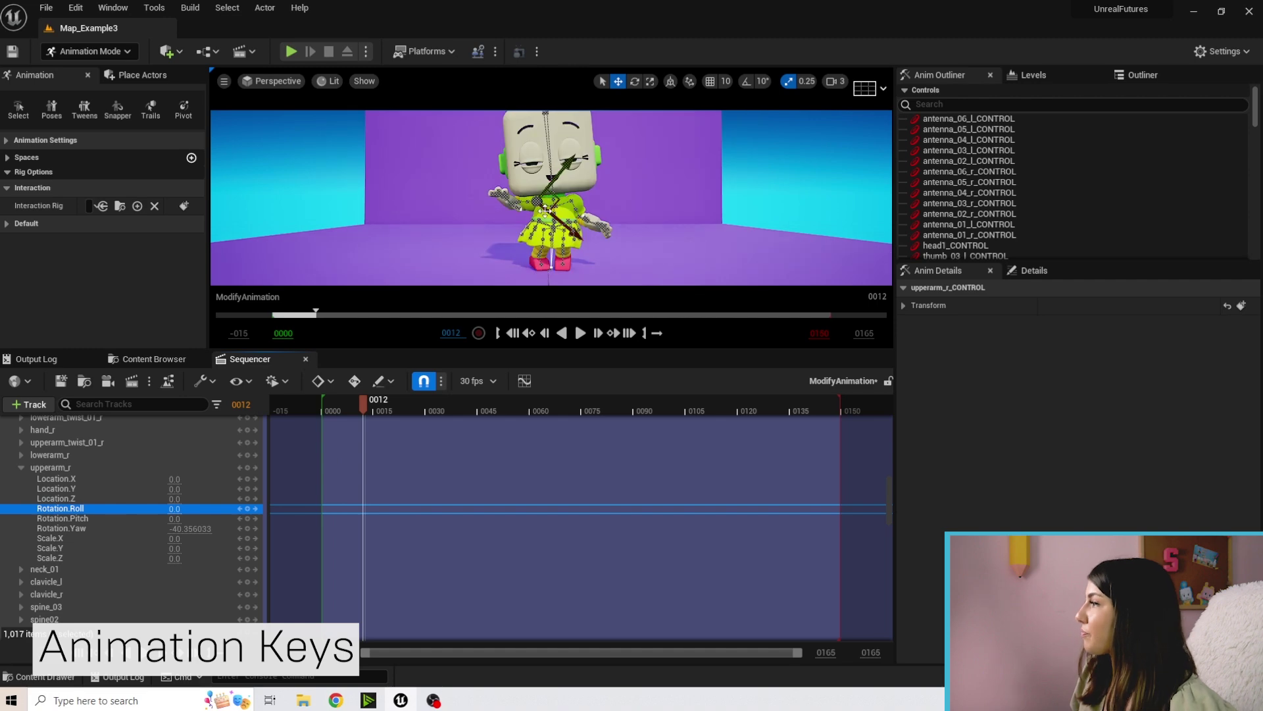
drag(365, 400, 322, 401)
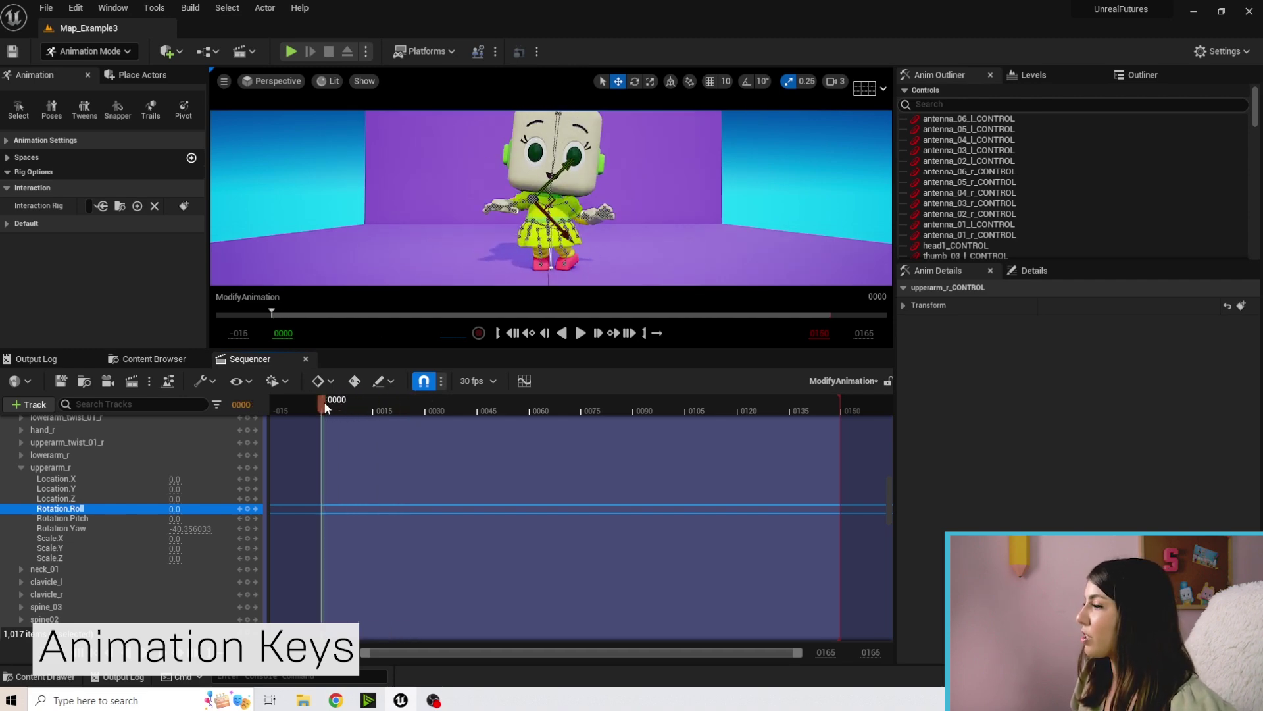
click(248, 529)
click(336, 403)
mouse_move(337, 404)
mouse_down()
mouse_move(391, 408)
mouse_move(339, 405)
mouse_up()
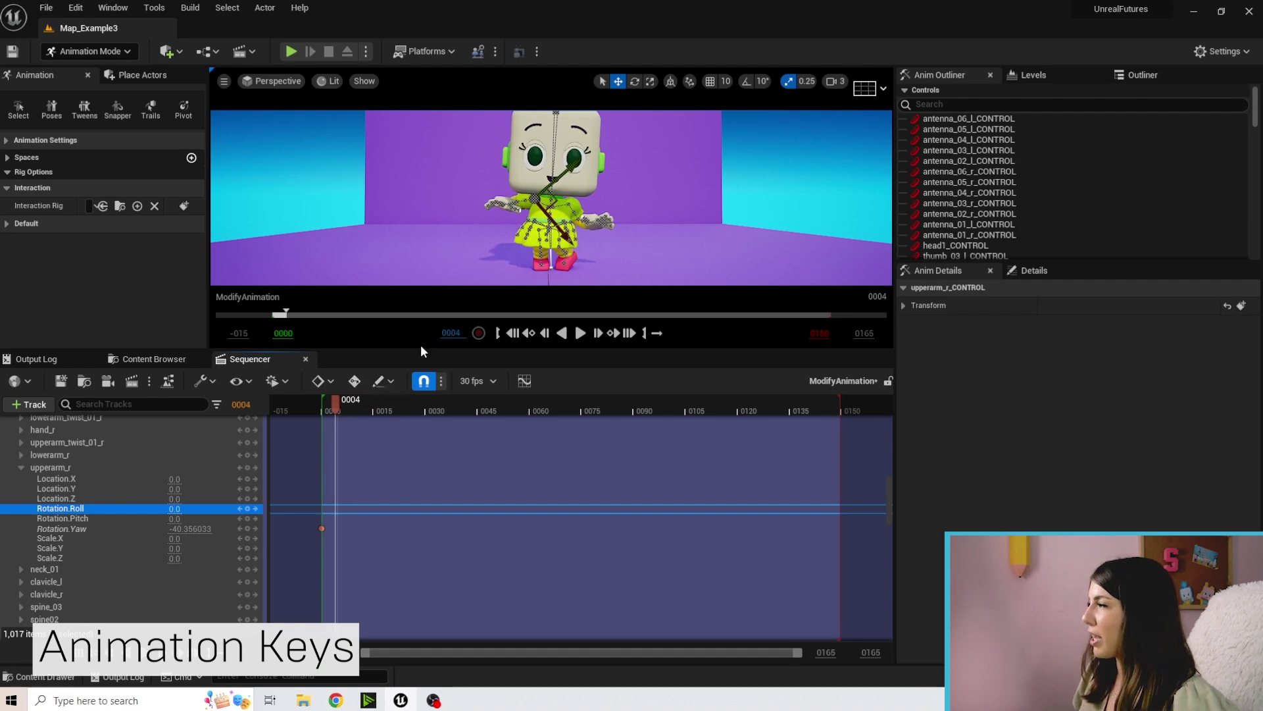
Try rotating the right forearm twist control with the rotate gizmo, then reselect the right upper arm.
scroll(502, 207, up, 5)
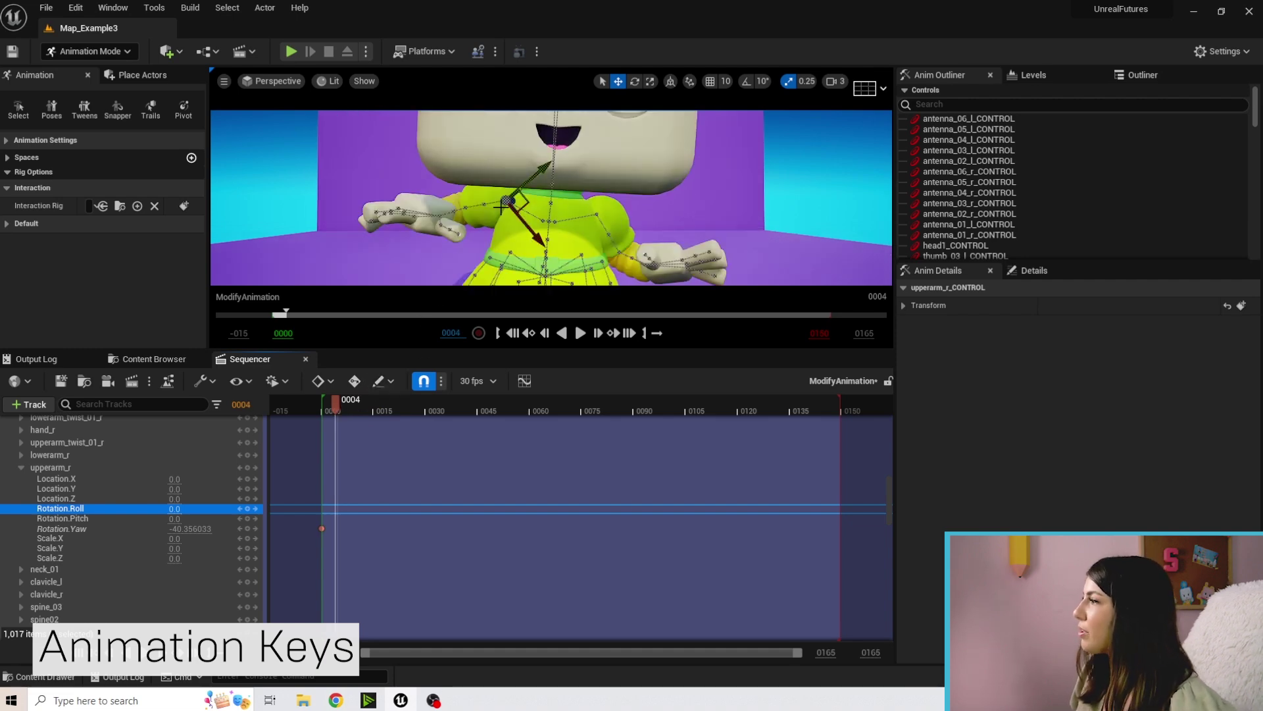
click(457, 210)
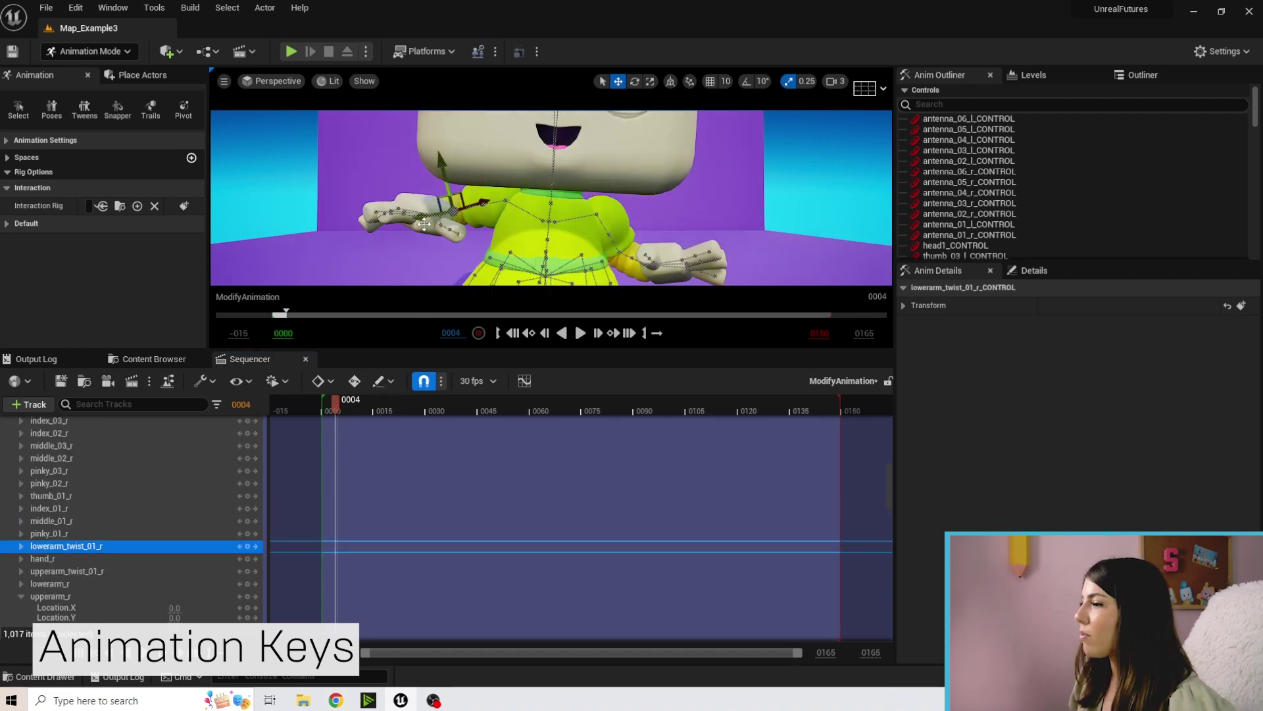
key(e)
drag(481, 176, 477, 175)
click(476, 205)
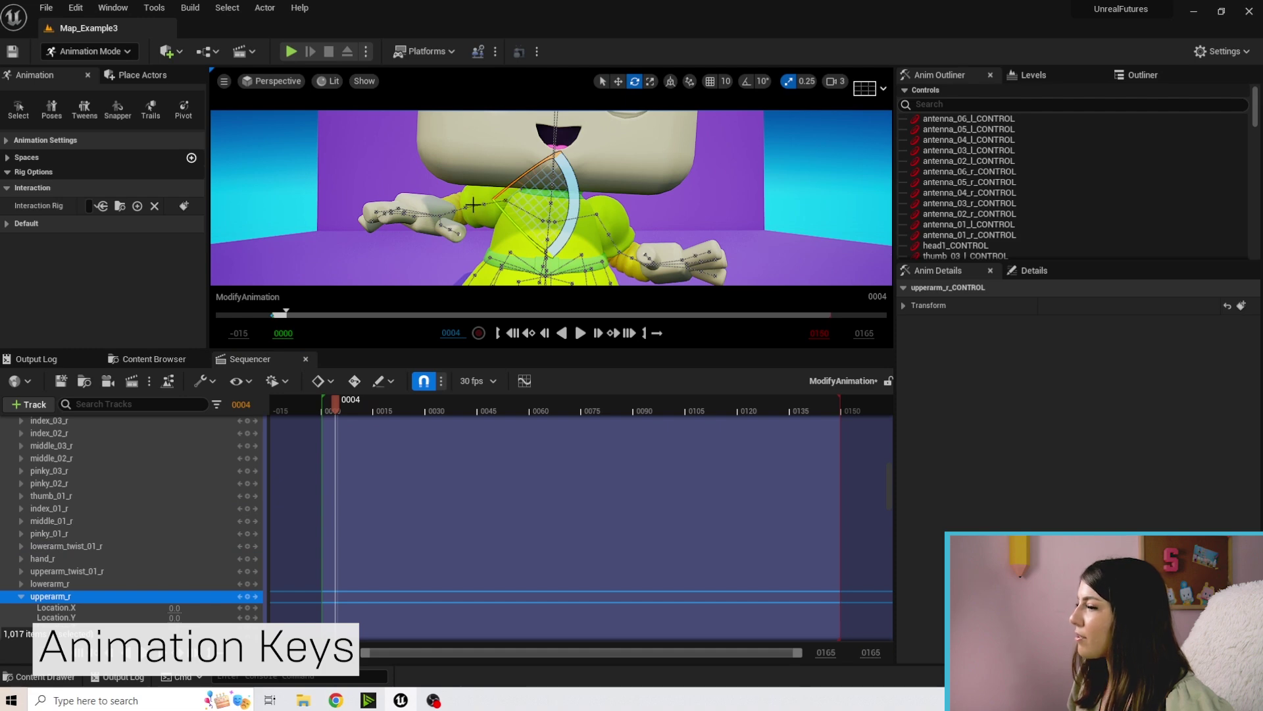
scroll(42, 536, down, 3)
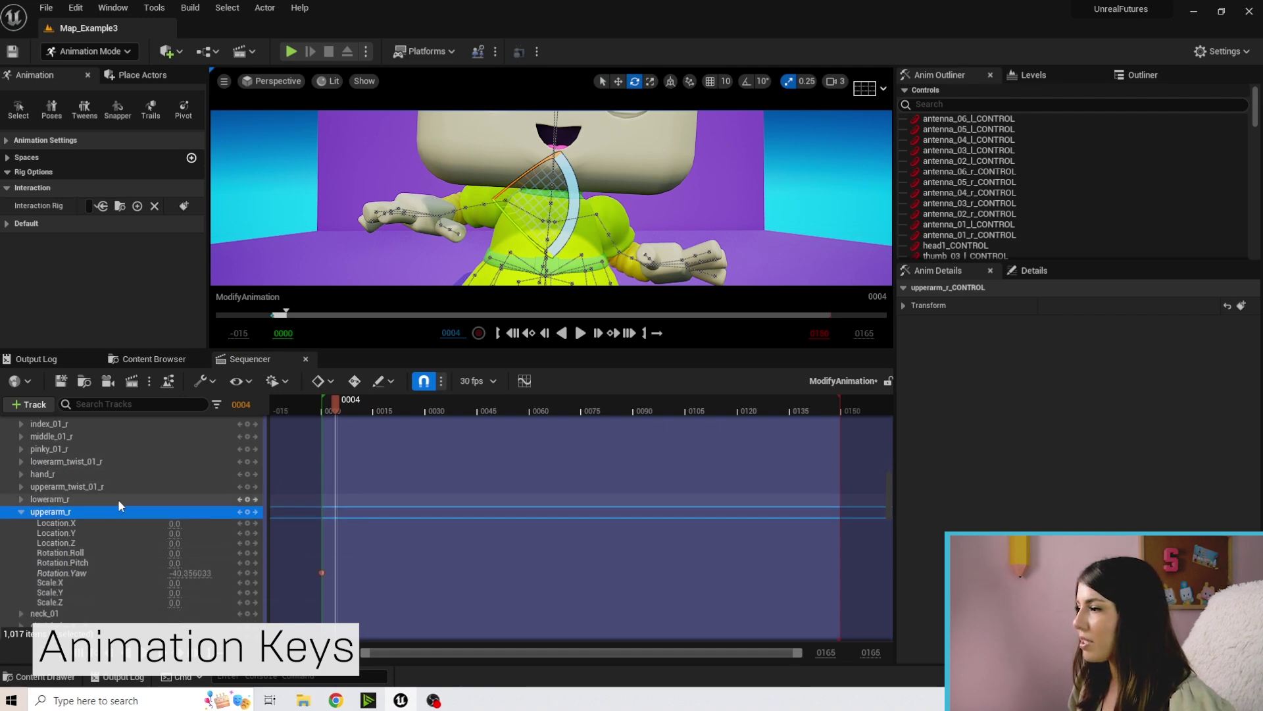
scroll(86, 504, down, 1)
Select the lowerarm_l and upperarm_l tracks in the track list.
scroll(86, 504, up, 5)
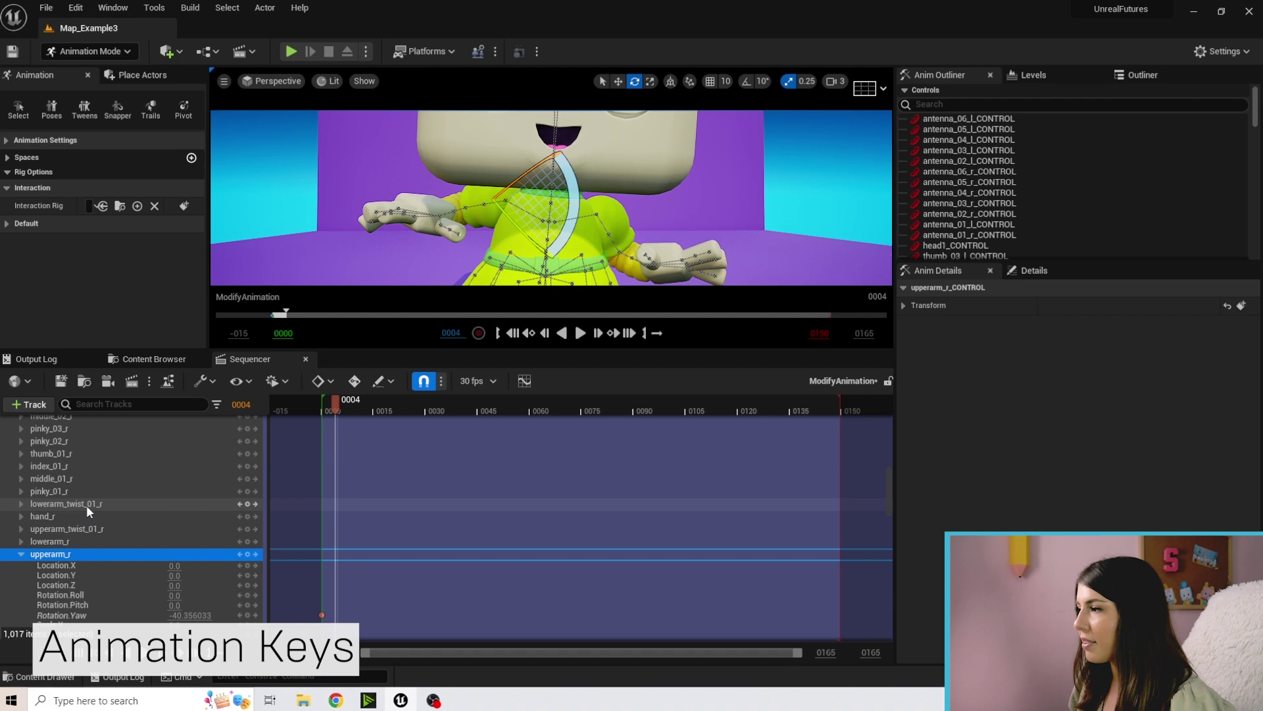
scroll(86, 504, up, 4)
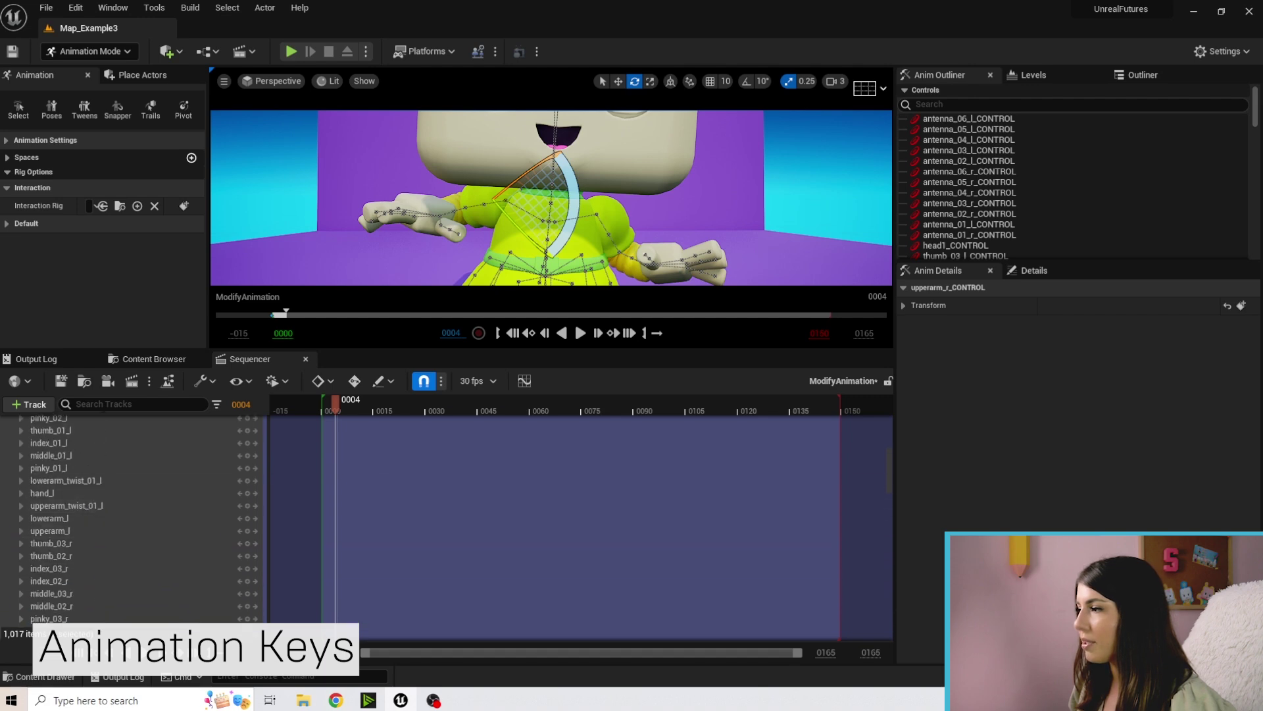
click(65, 518)
click(60, 529)
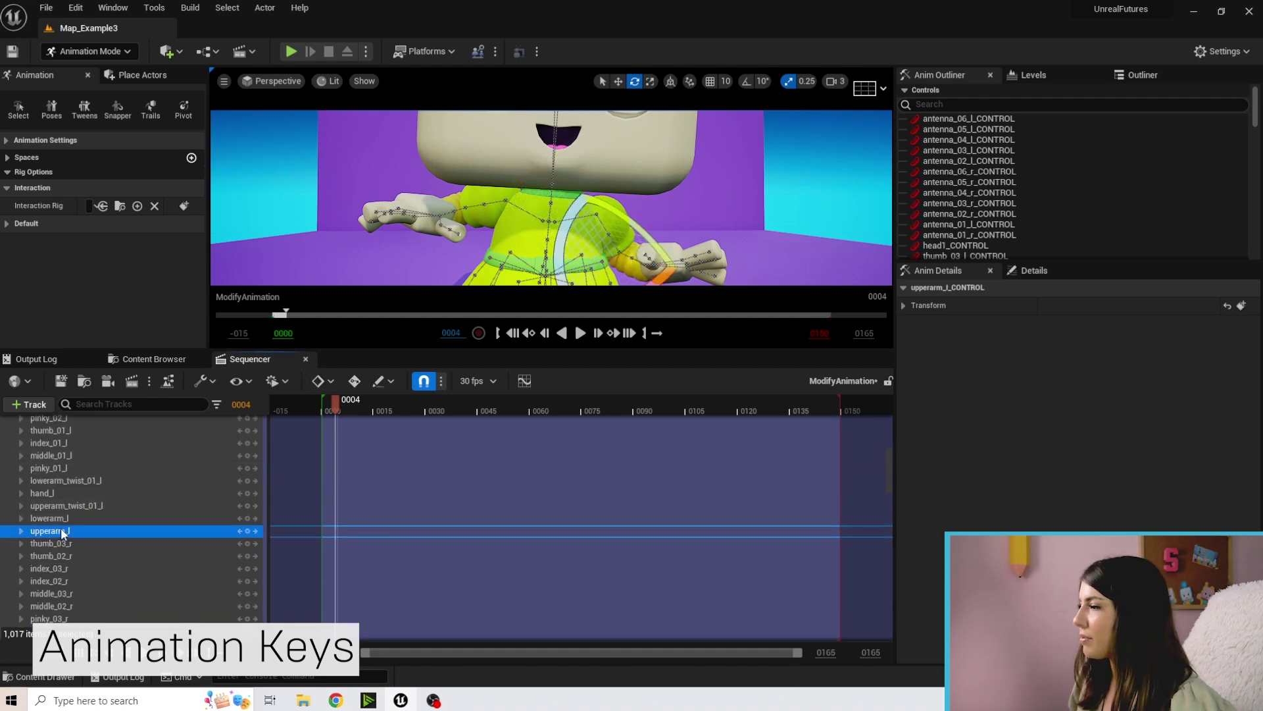
scroll(83, 516, down, 5)
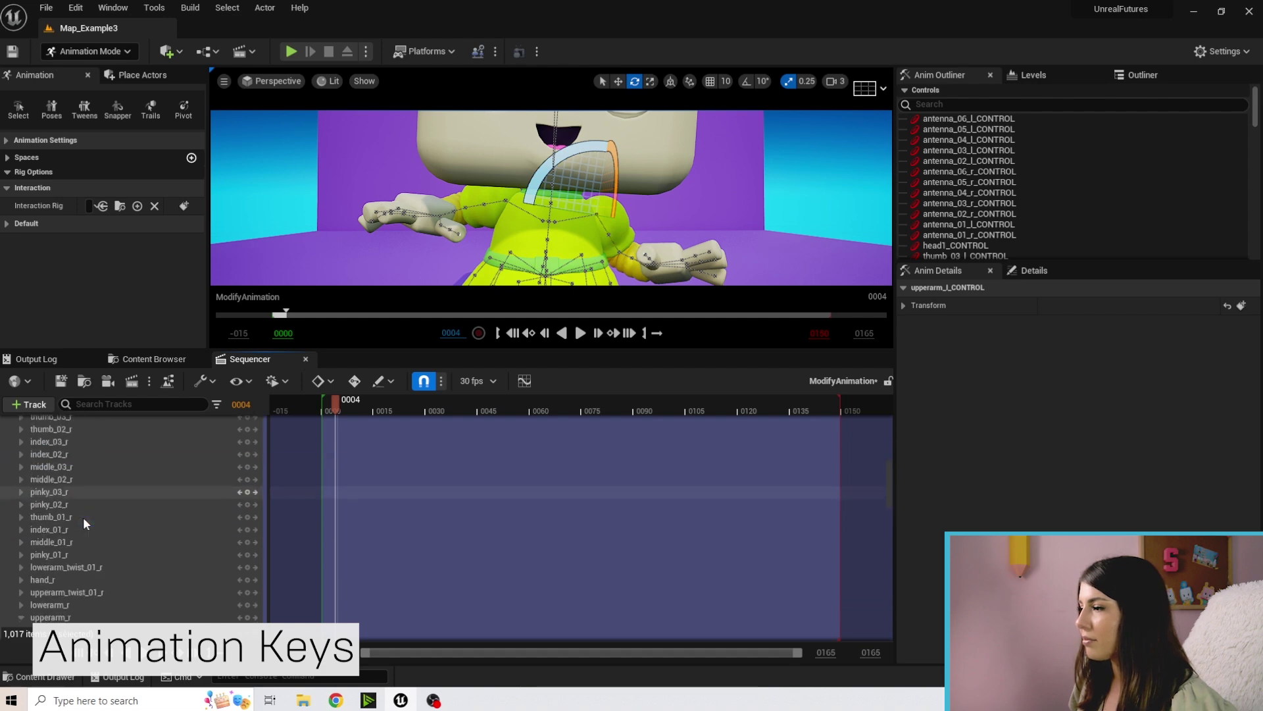
scroll(83, 520, down, 8)
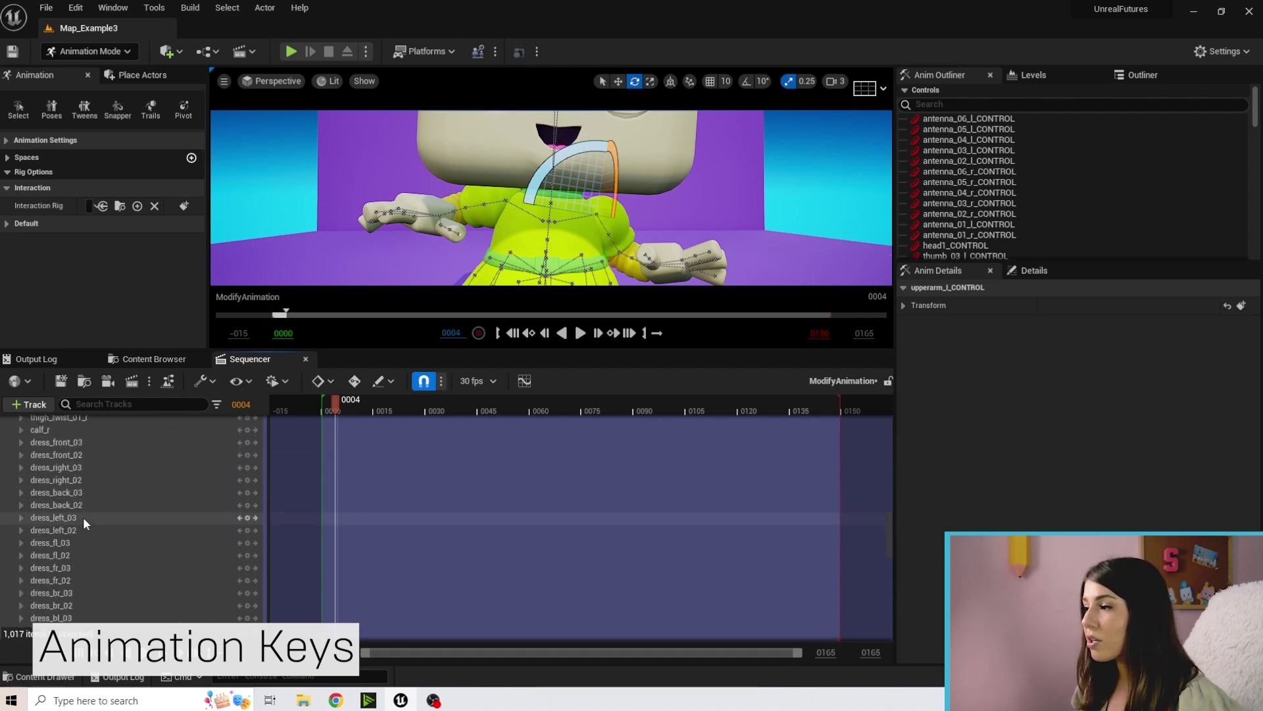
Filter tracks by 'lower' and rotate lowerarm_r about 7.87 degrees.
click(98, 404)
text(lowe)
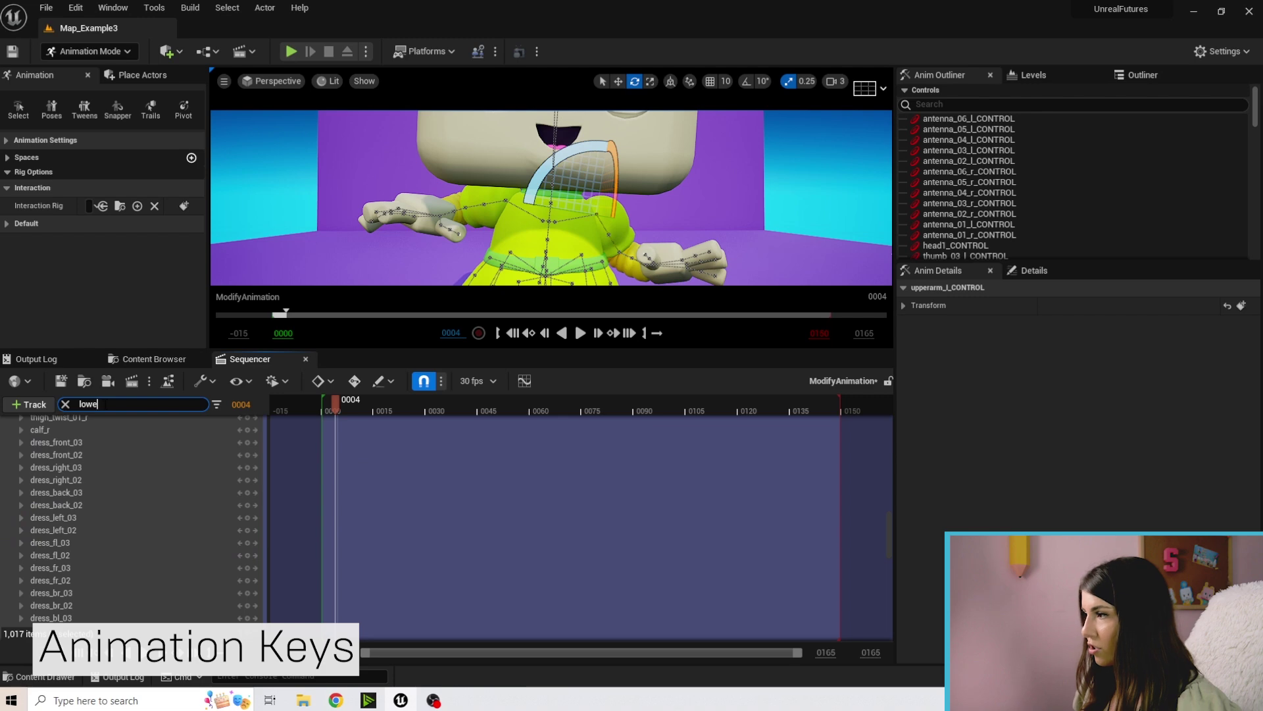
text(r)
click(58, 490)
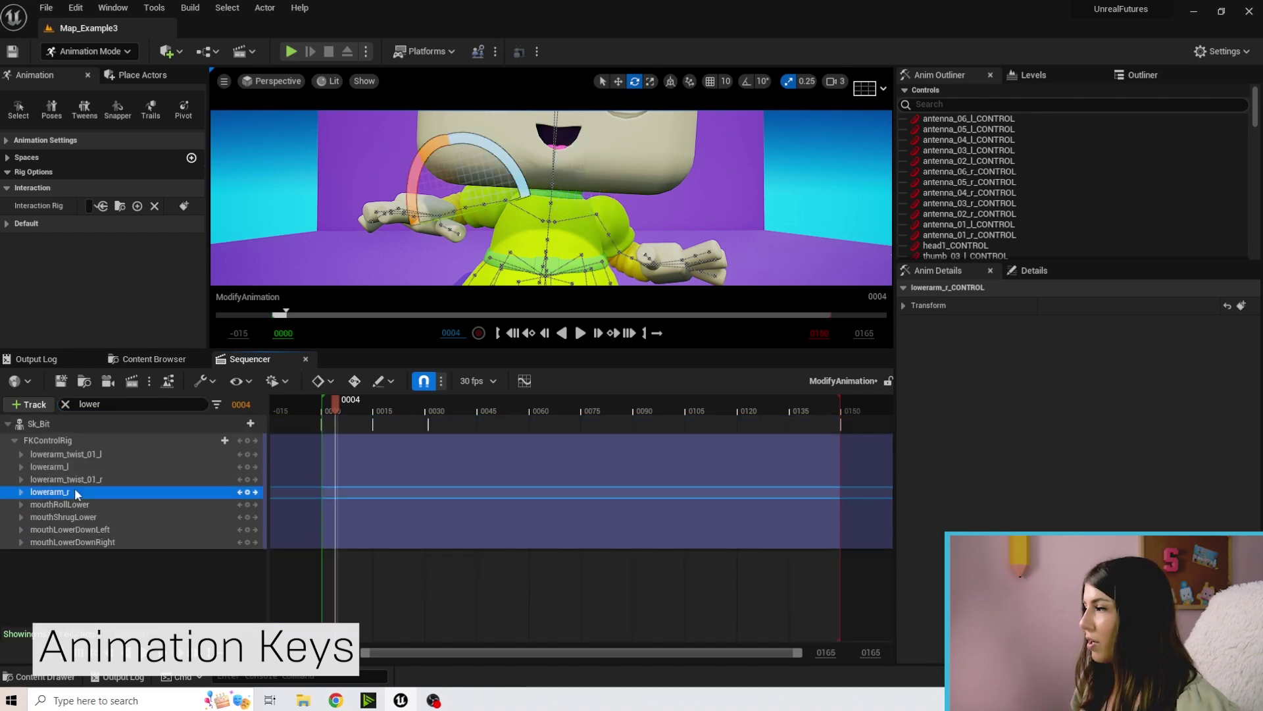
scroll(412, 168, down, 3)
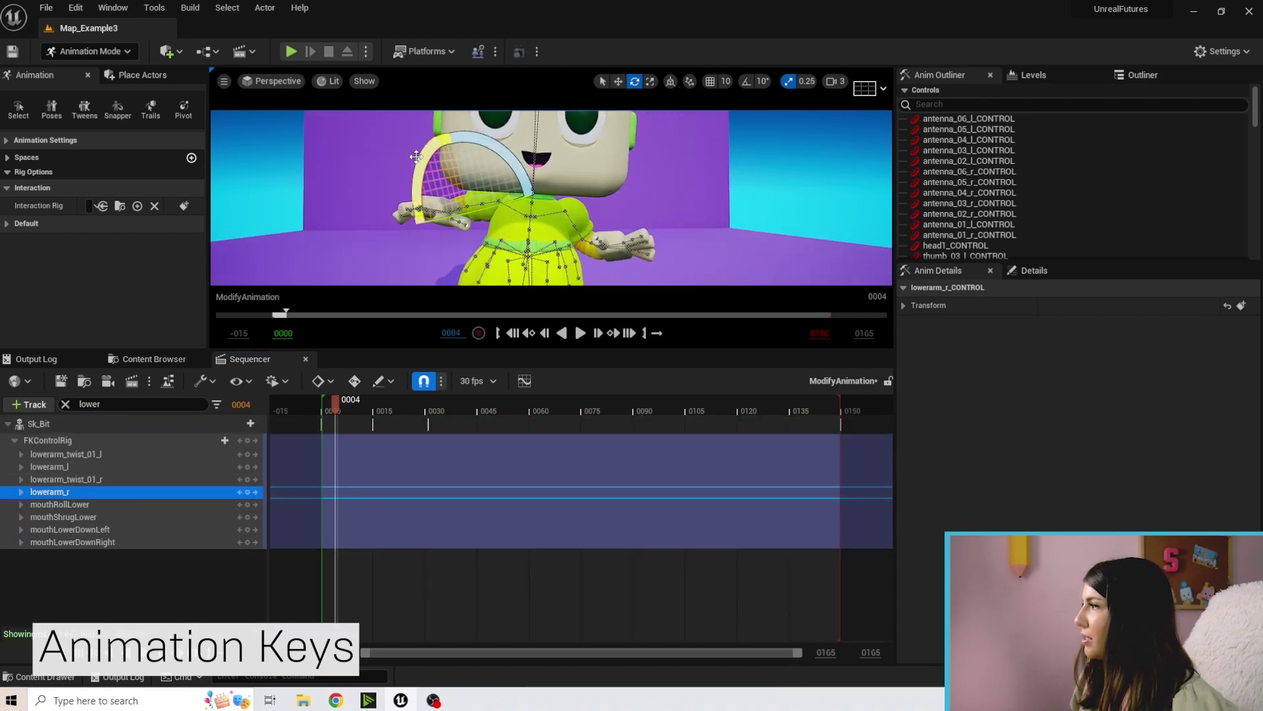
drag(424, 234, 500, 122)
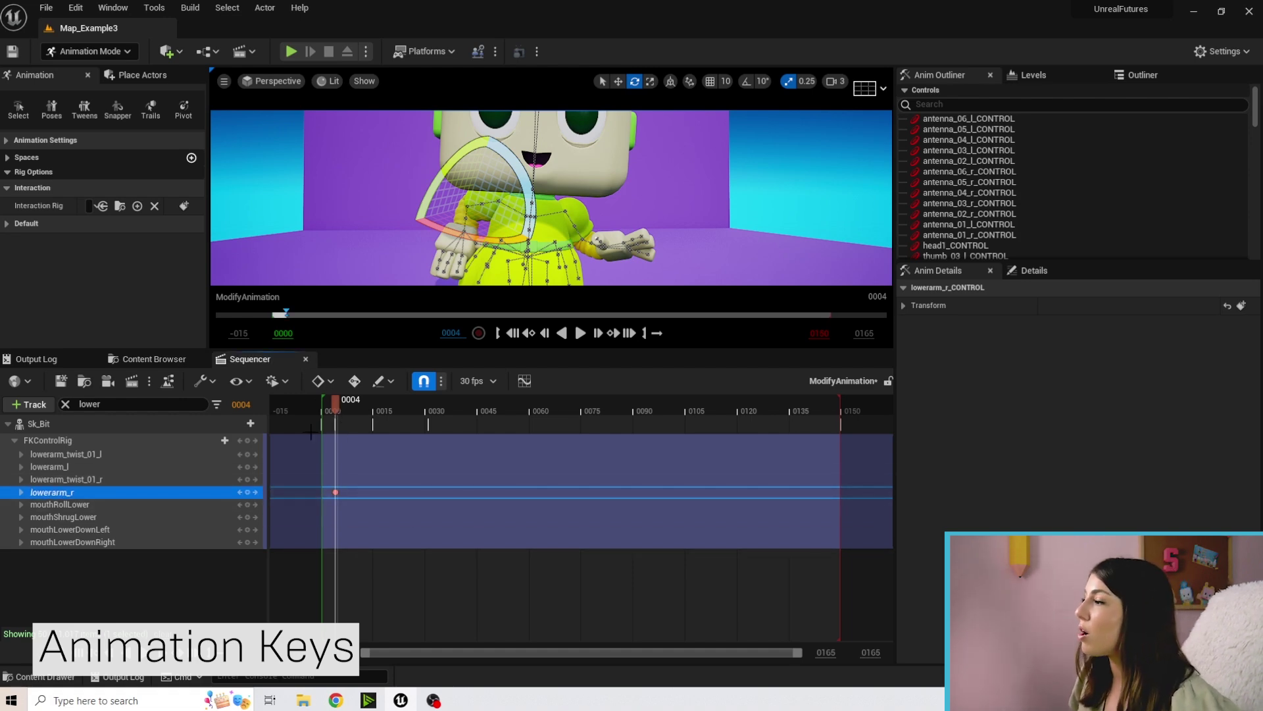
Move the lowerarm_r key from frame 0004 to 0000 and clear the track filter.
drag(336, 493, 326, 493)
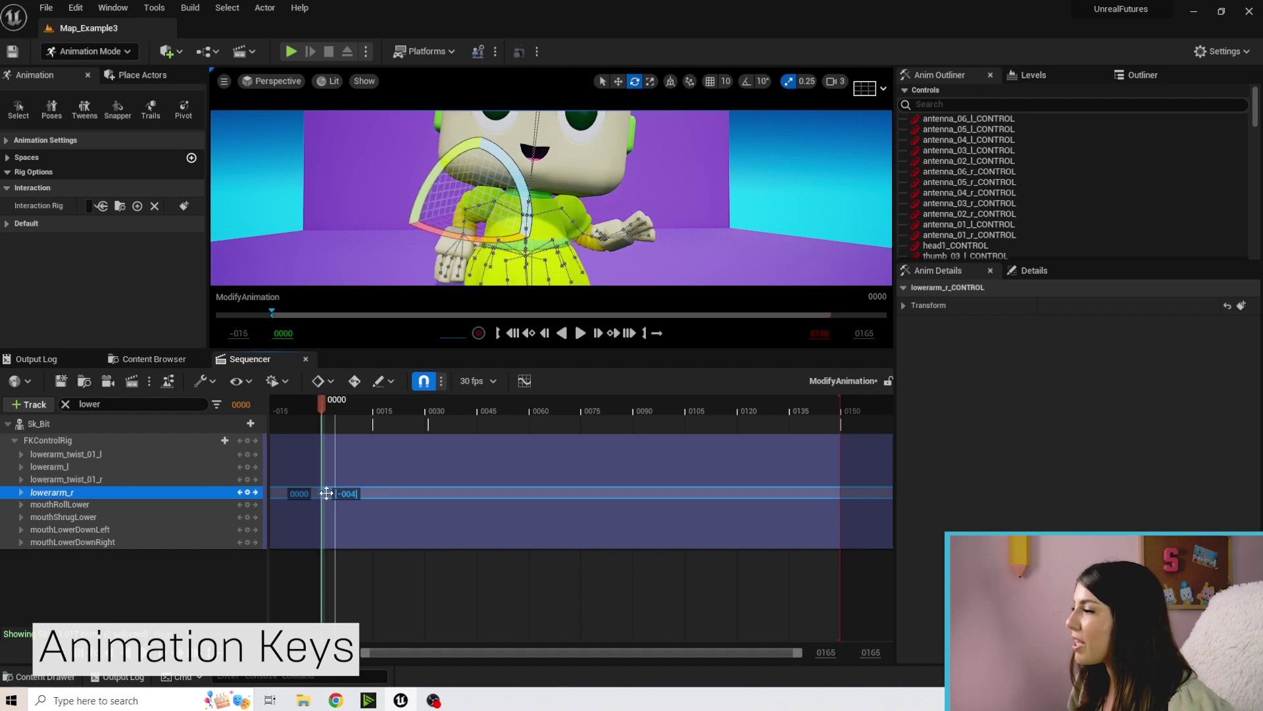
click(65, 404)
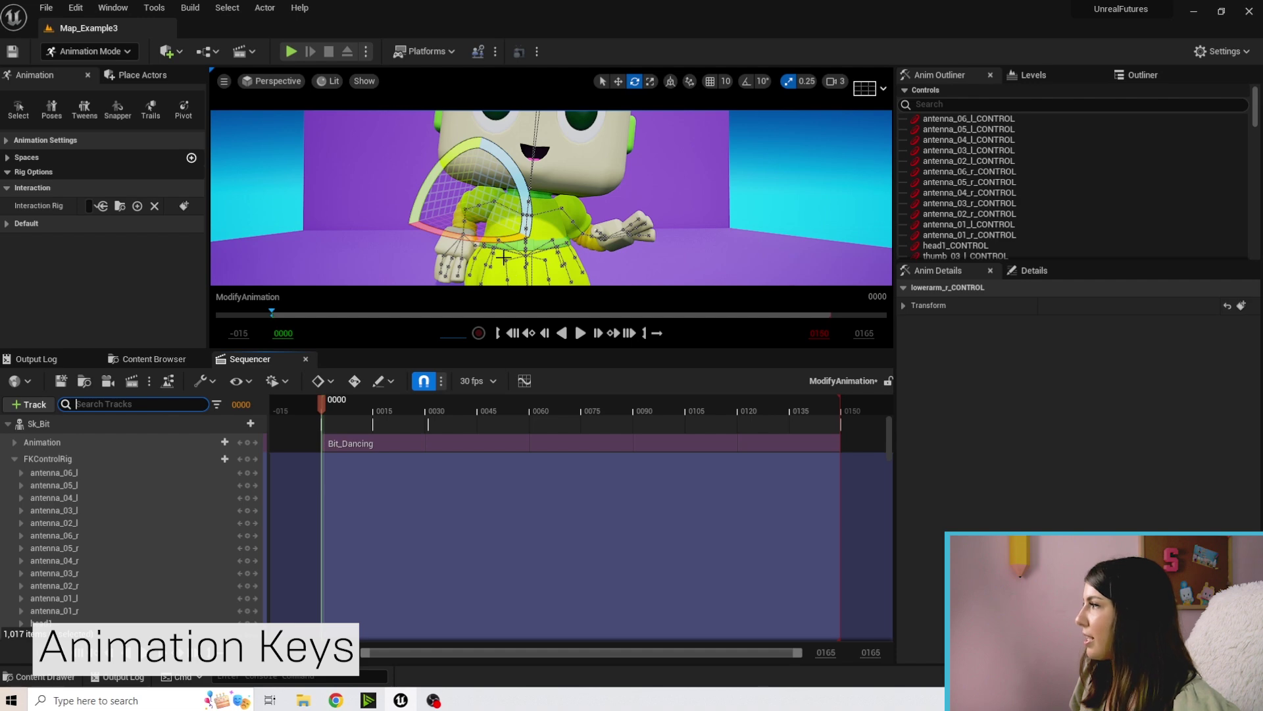
scroll(503, 257, down, 5)
Scrub from frame 0004 to preview the arms, then rotate the left upper arm about 38.02 degrees.
click(335, 402)
mouse_move(331, 404)
mouse_down()
mouse_move(430, 404)
mouse_move(323, 398)
mouse_up()
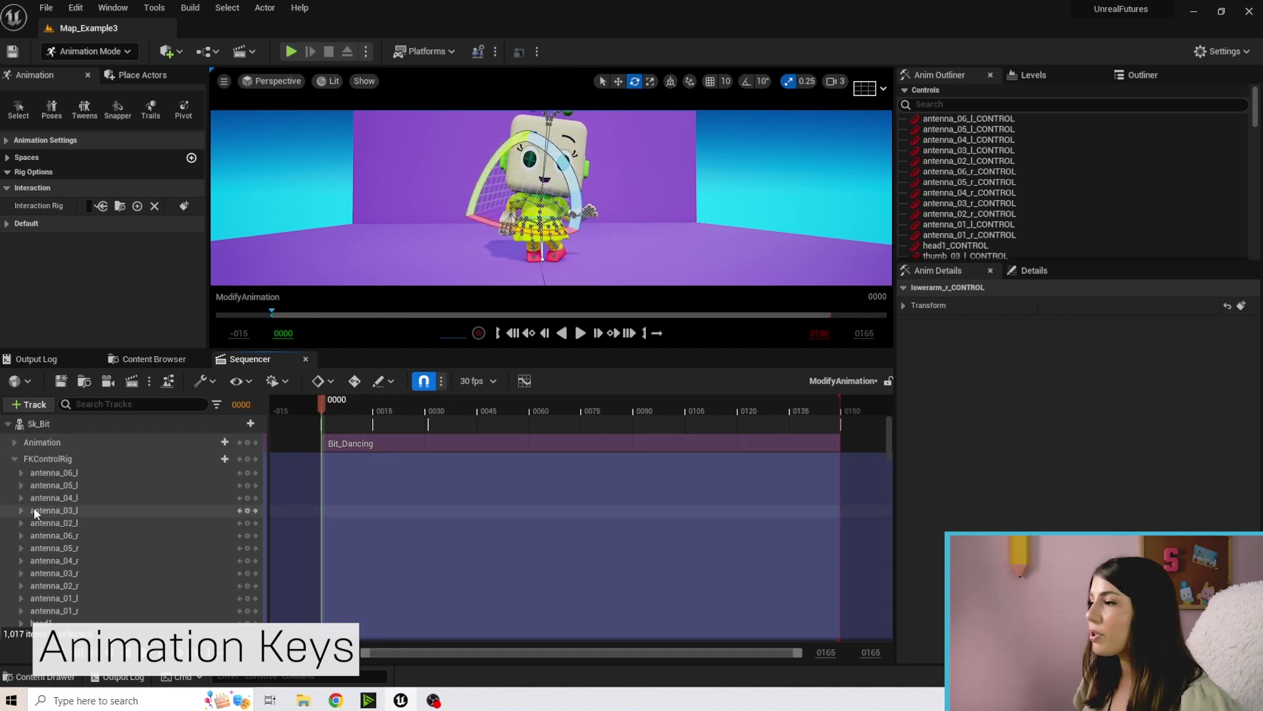
scroll(33, 507, down, 5)
right_drag(283, 276, 589, 216)
Swing the left upper arm down and key upperarm_l at frames 0, 17 and 36, previewing between keys.
drag(609, 219, 607, 190)
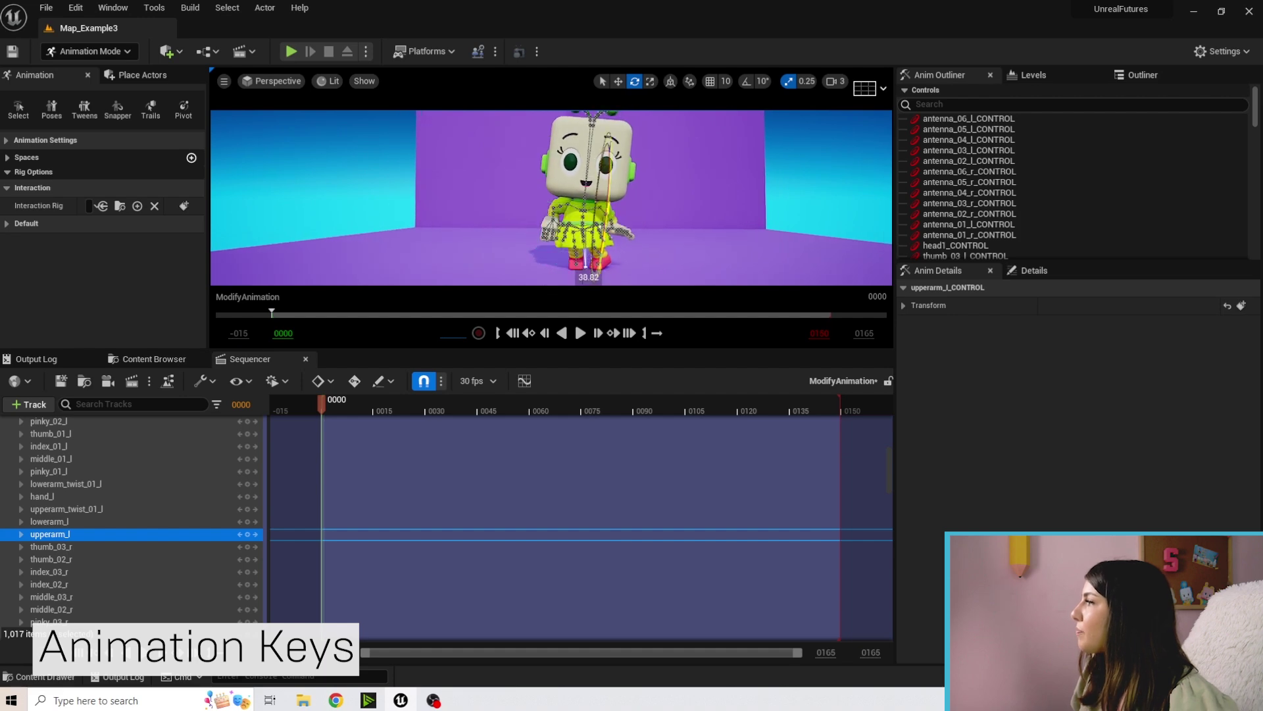
drag(600, 237, 657, 267)
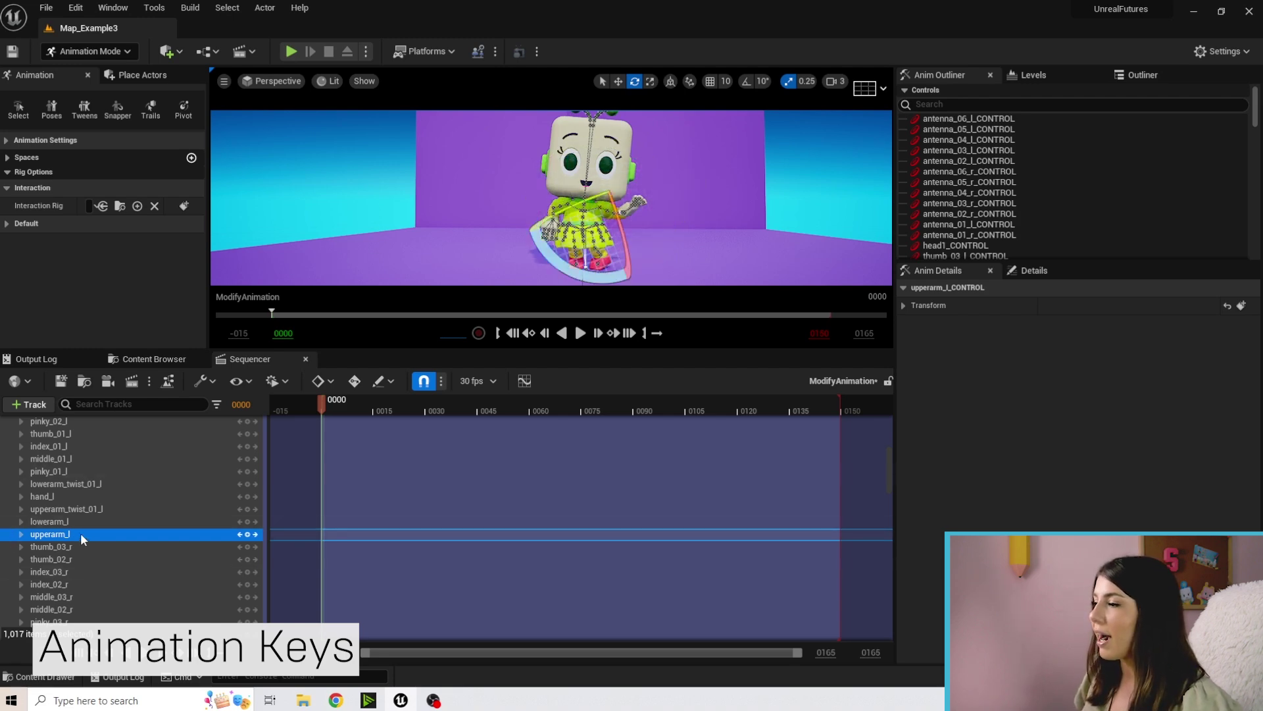
click(247, 534)
drag(362, 405, 380, 402)
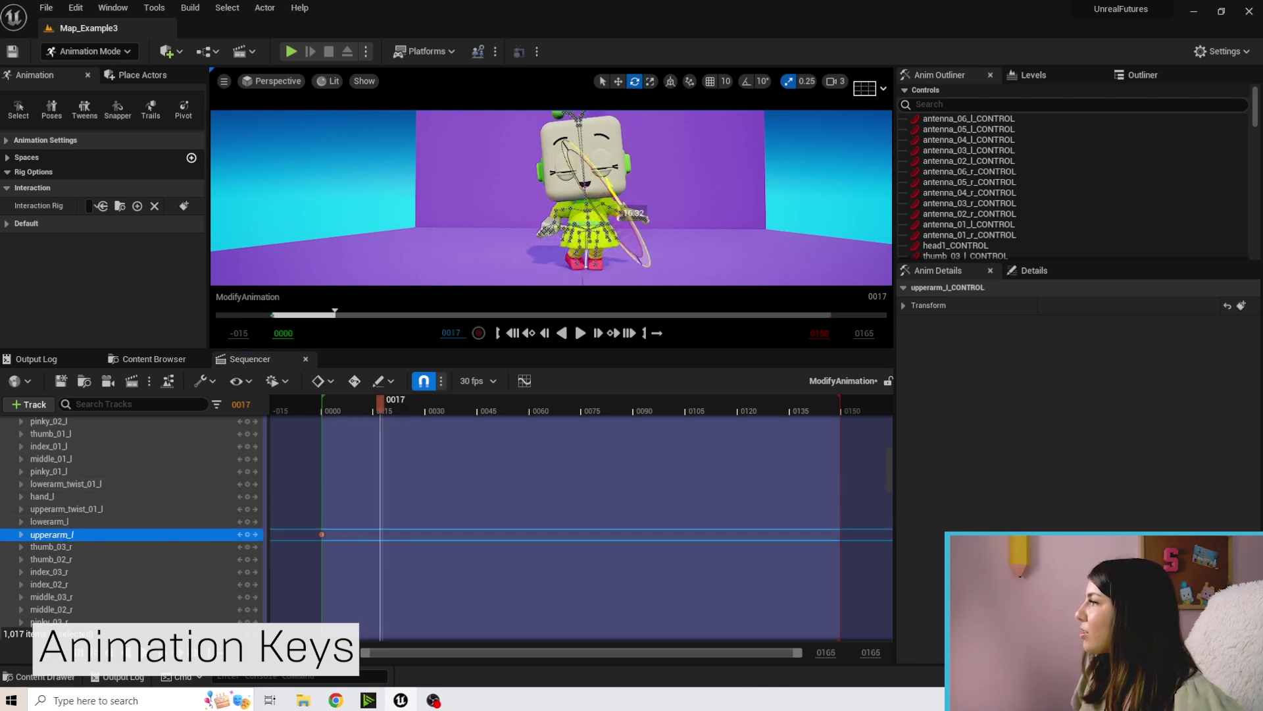
click(248, 535)
drag(380, 402, 446, 405)
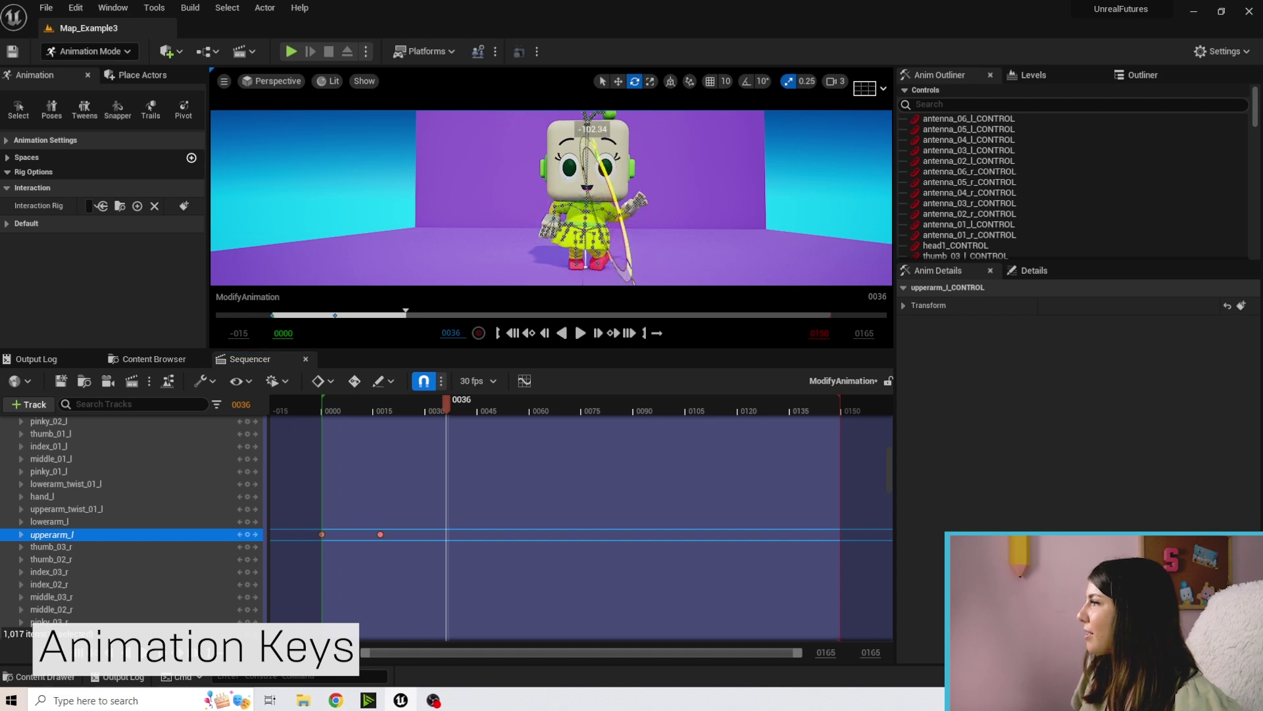
click(247, 534)
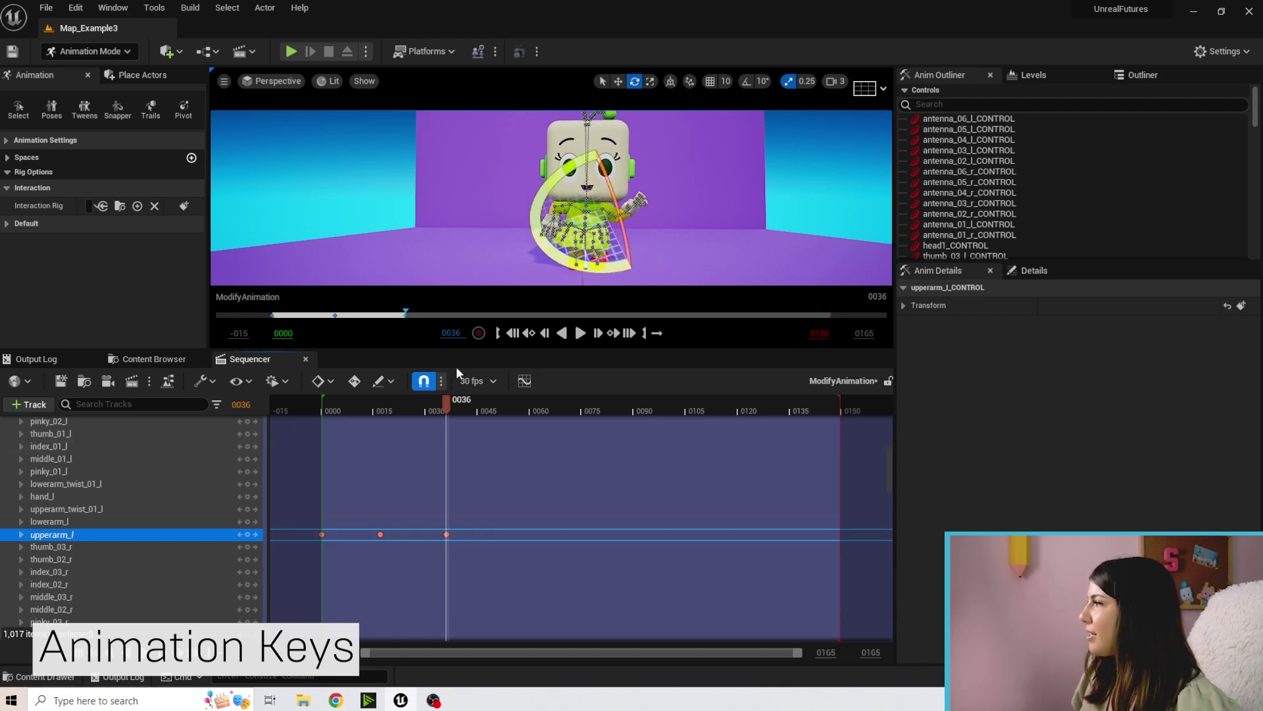
drag(448, 407, 328, 424)
scroll(181, 495, up, 10)
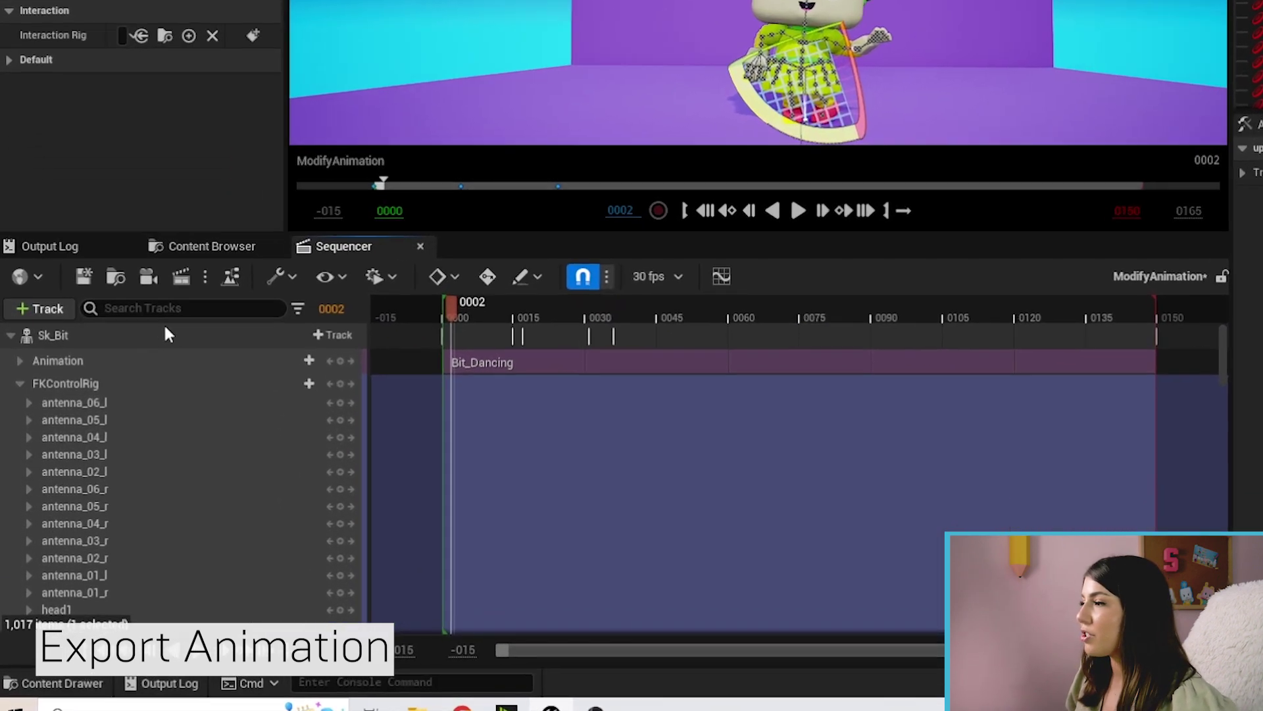
Bake Sk_Bit to an animation sequence named Bit_Modified_Dance in AnimationLibrary/Bit_Animations.
right_click(114, 424)
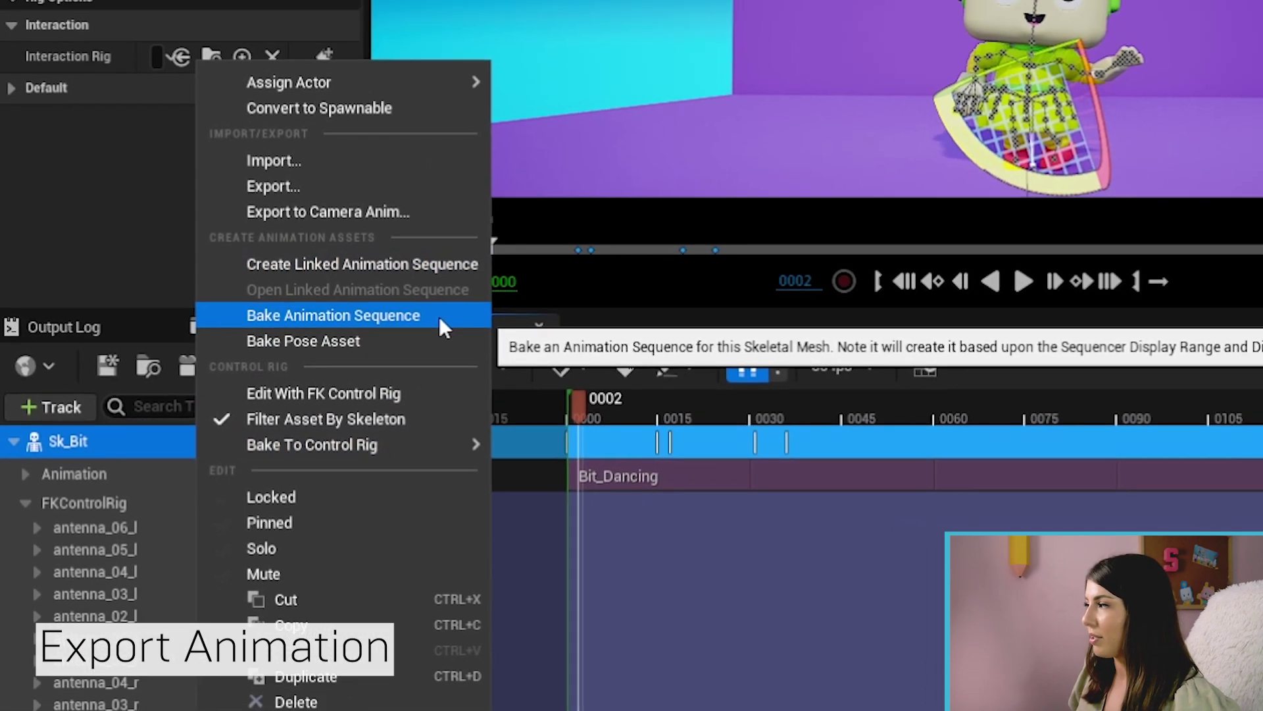
click(464, 309)
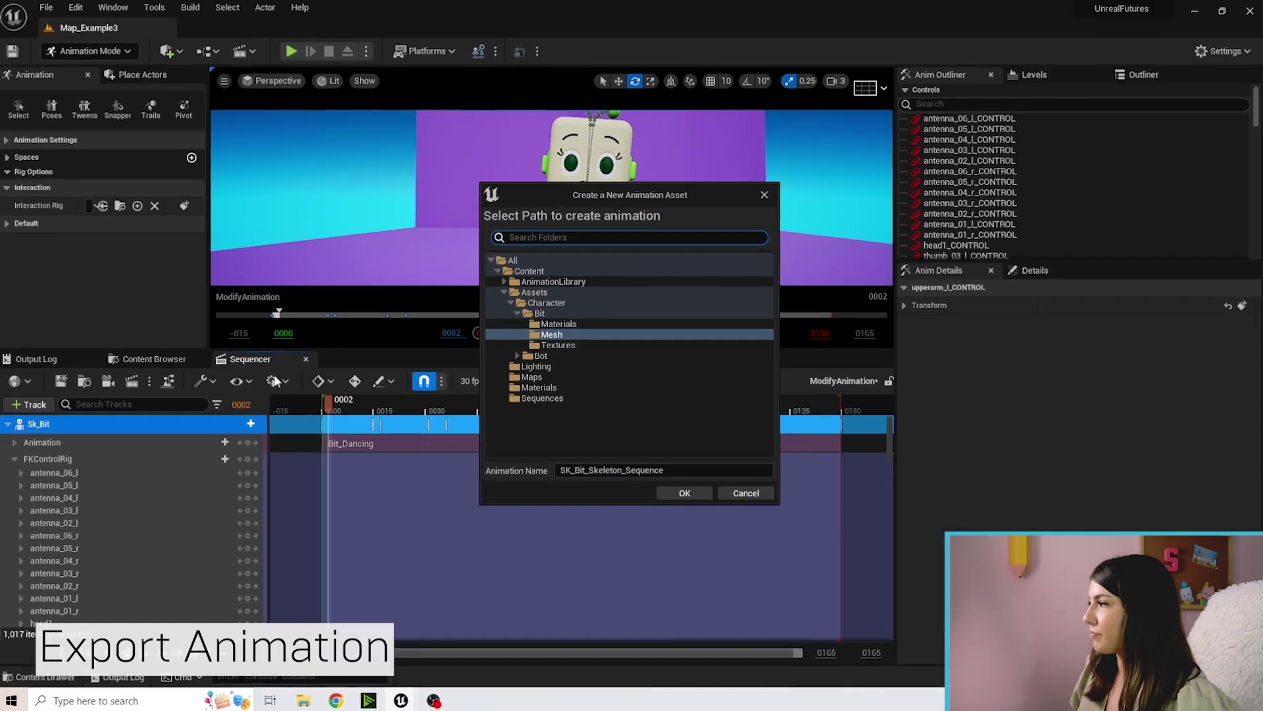
drag(630, 192, 605, 157)
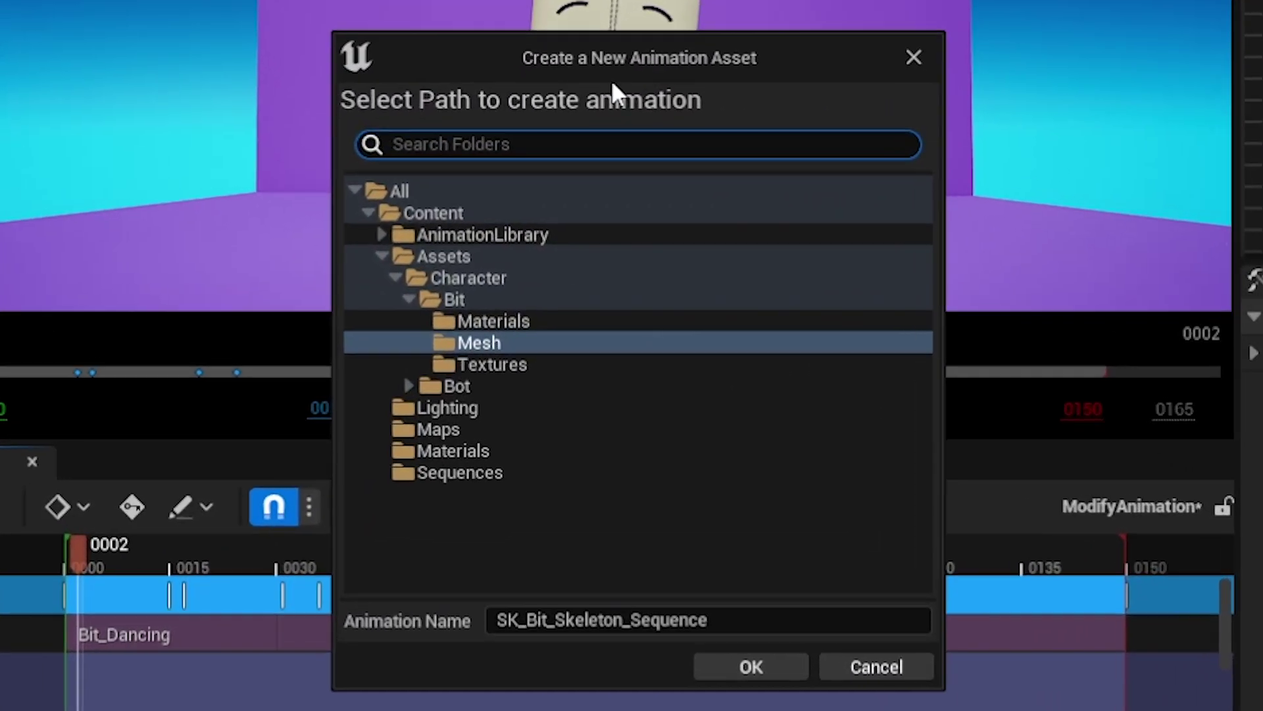
click(382, 234)
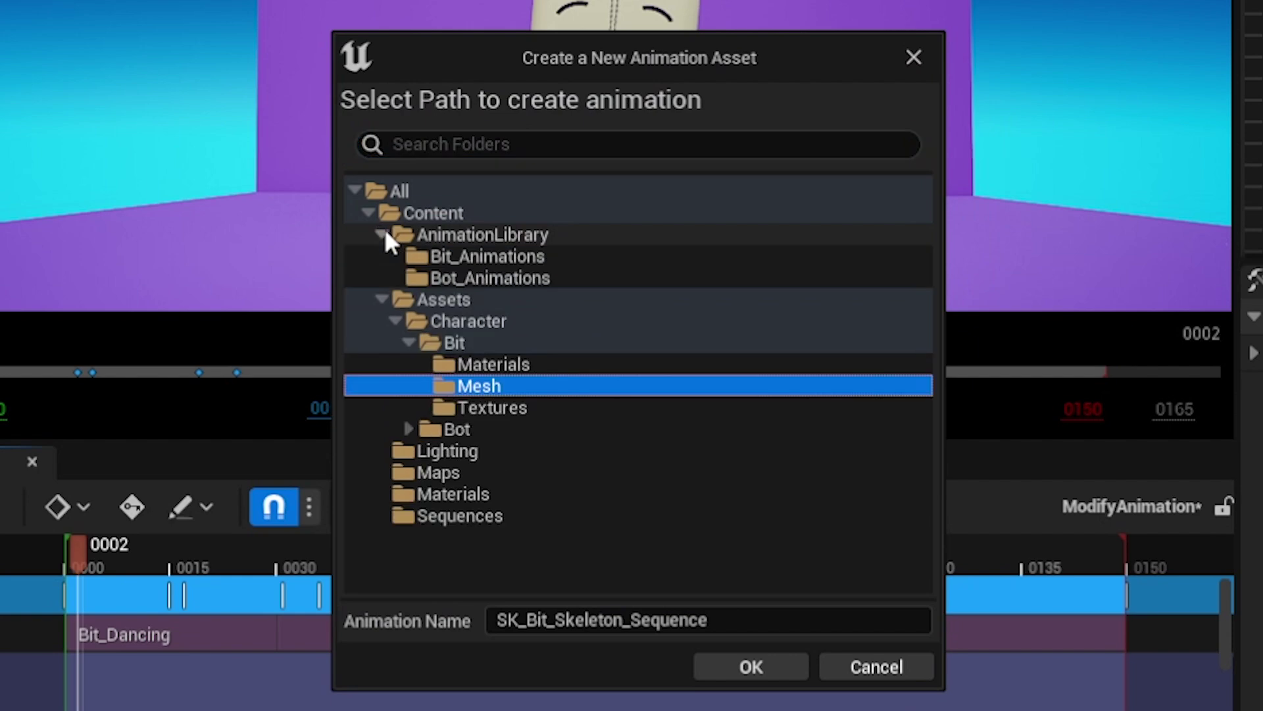
click(469, 256)
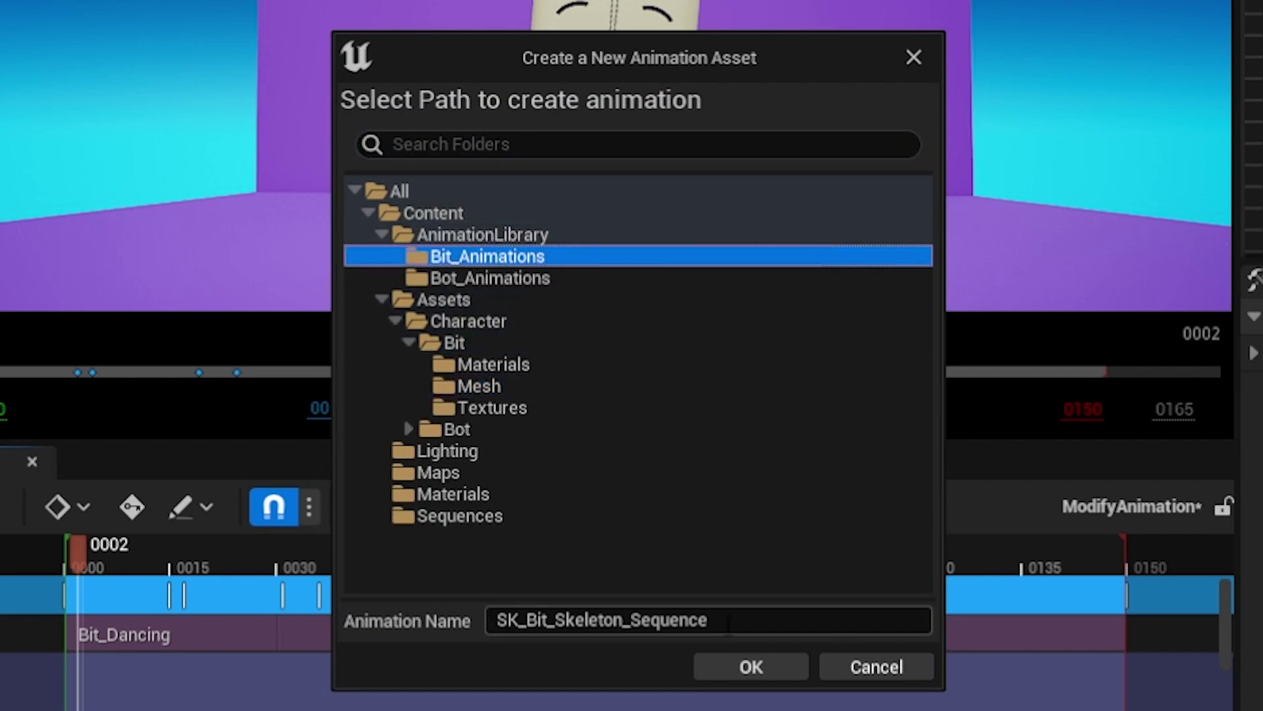
drag(710, 620, 467, 629)
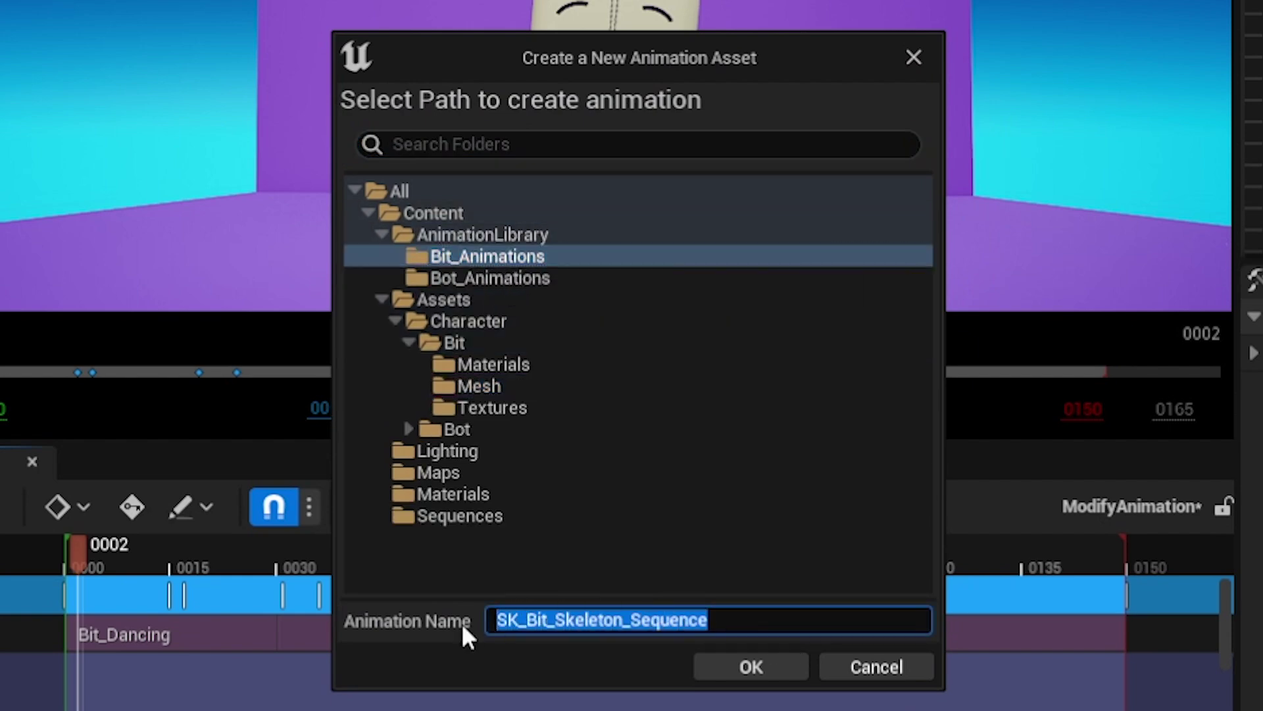
text(Bit)
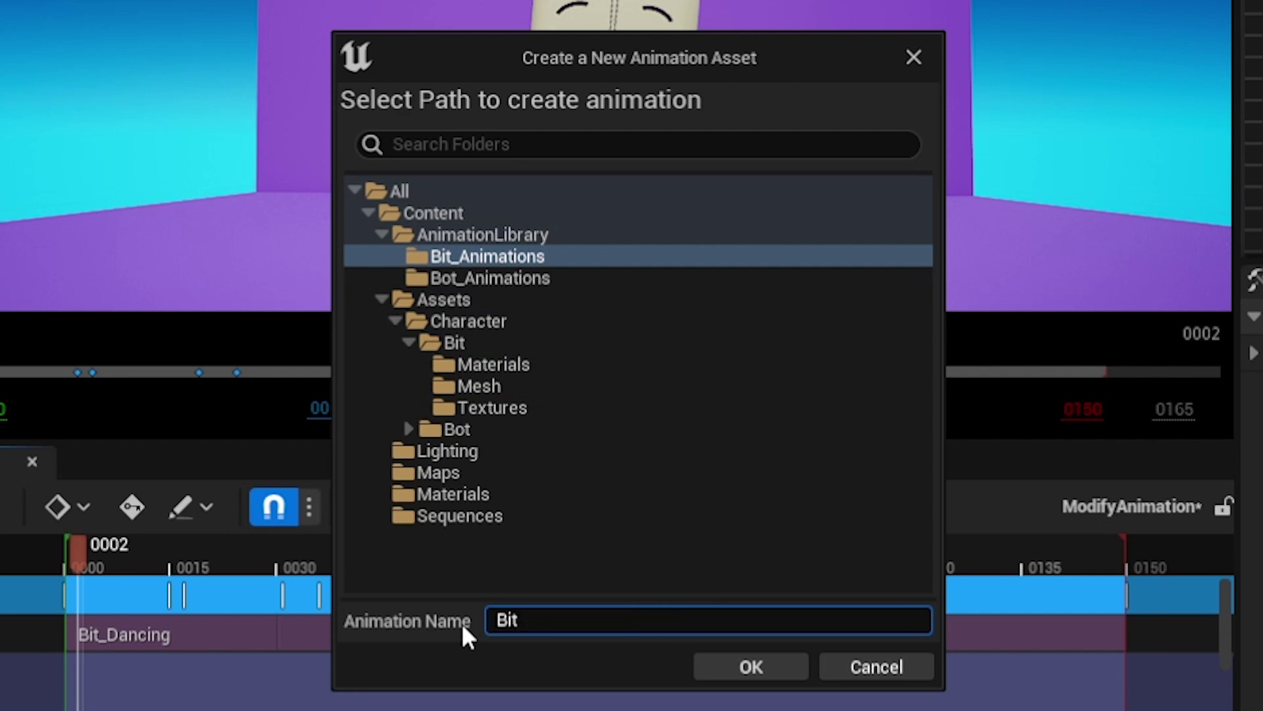
text(_Modified_)
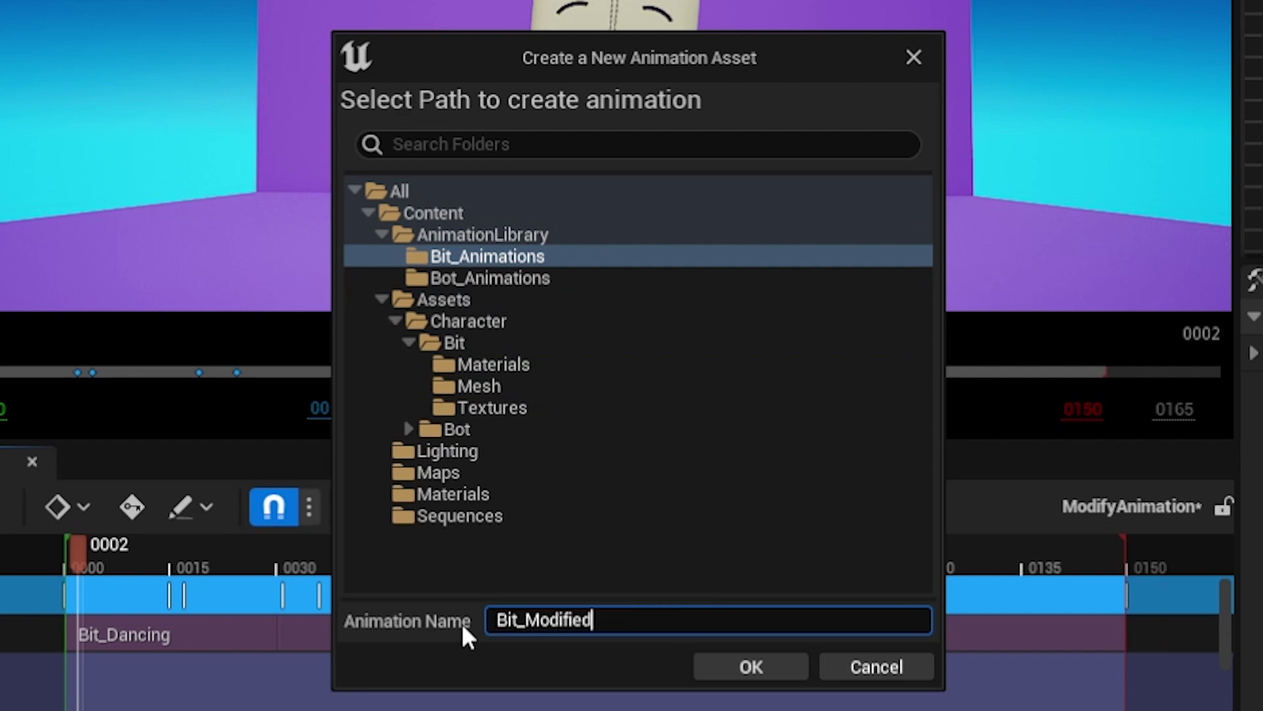
text(Dance)
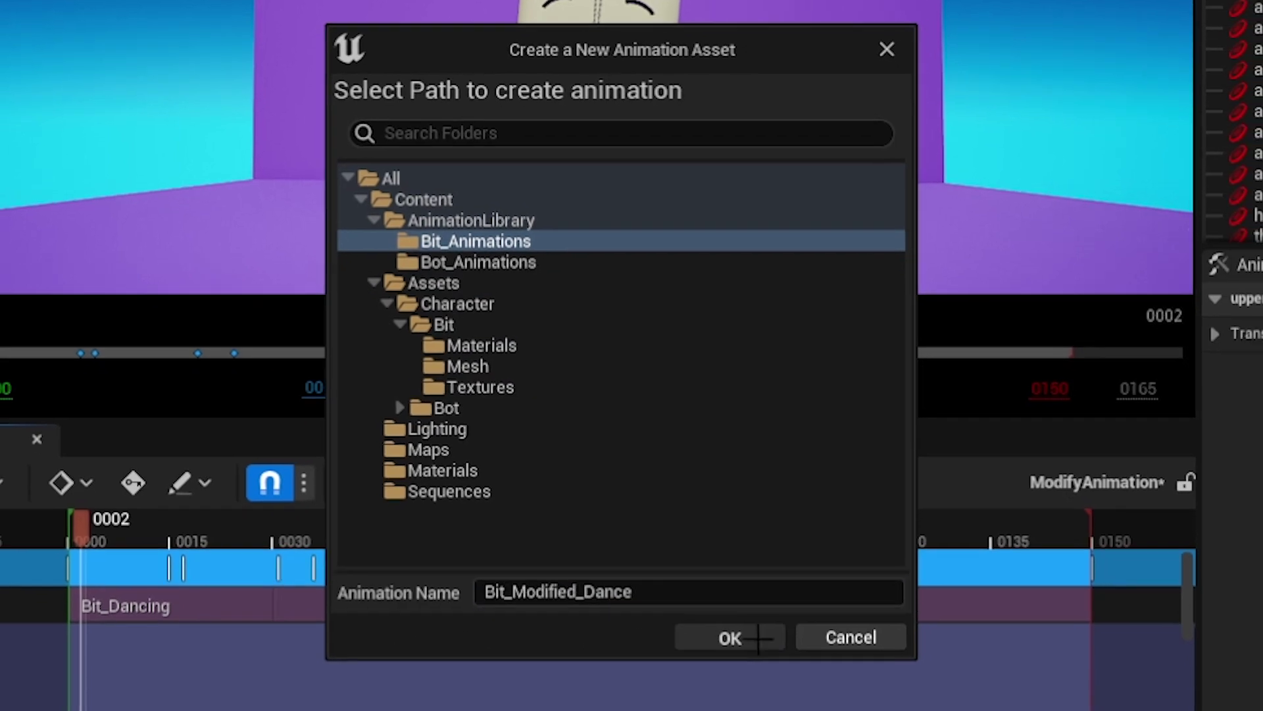
Confirm the asset, review Warm Up Frames and Delay Before Start, and export the animation sequence.
click(780, 668)
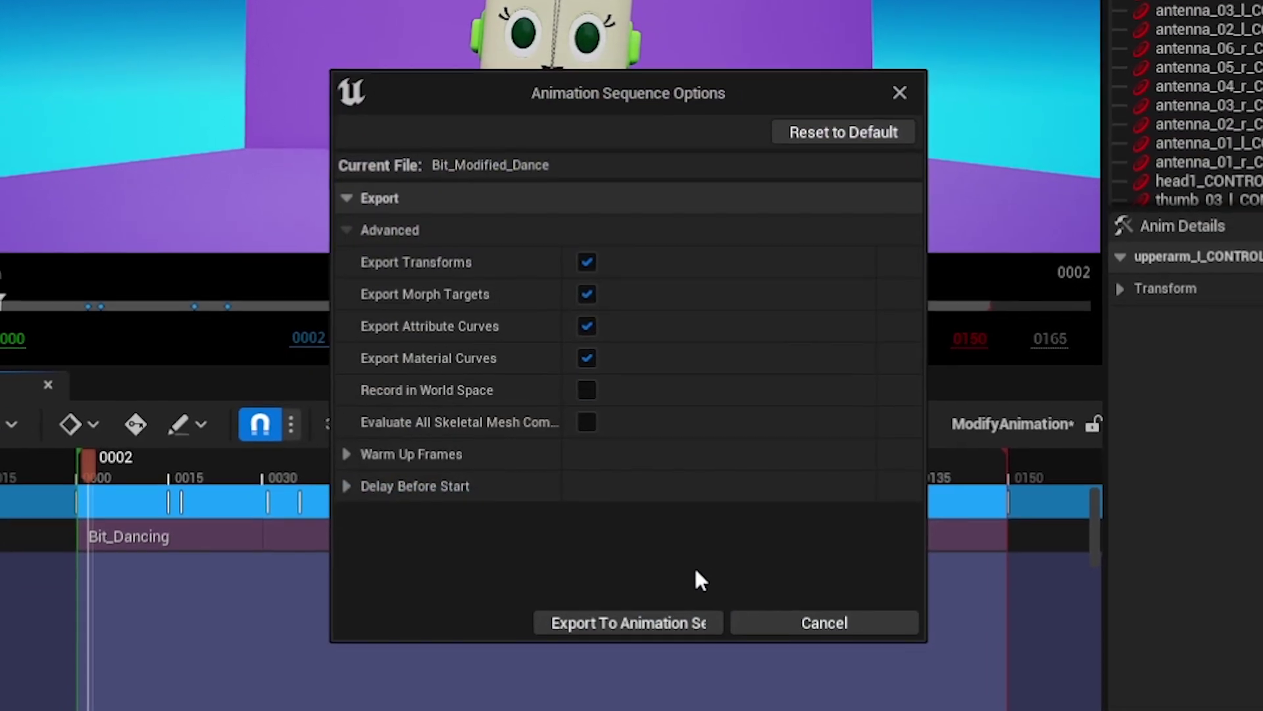
drag(727, 102, 706, 66)
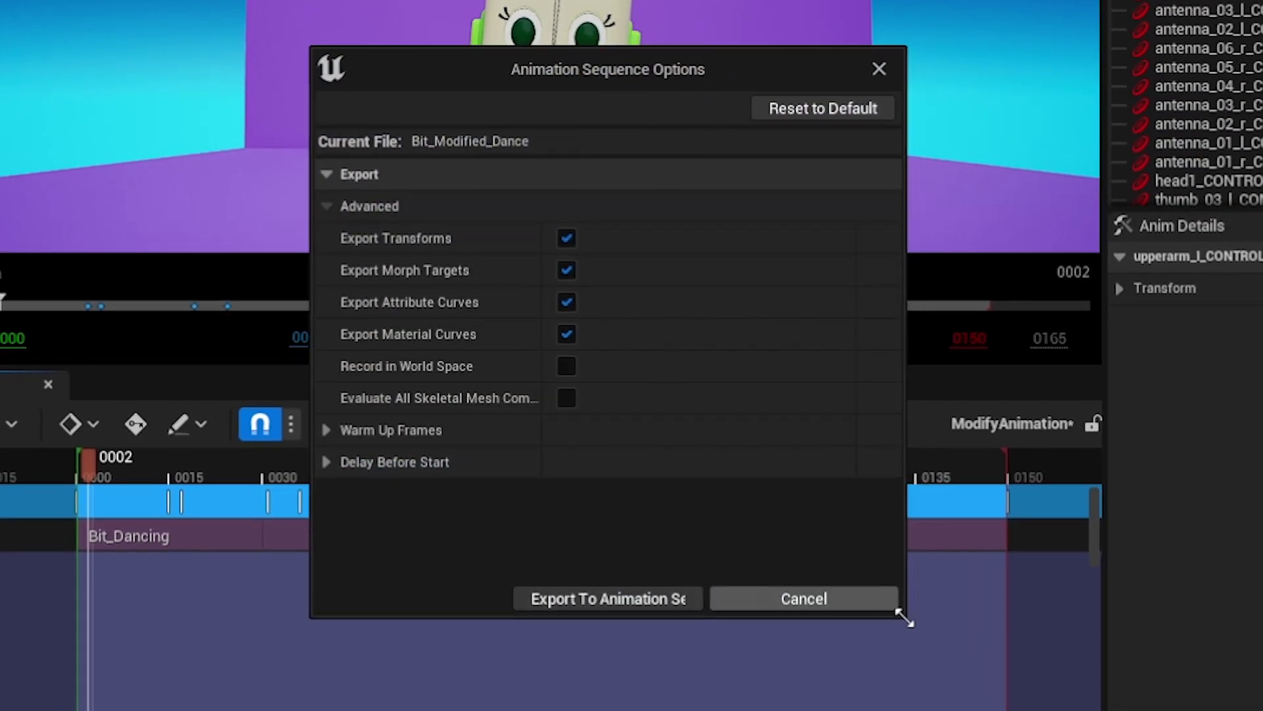
drag(911, 625, 933, 695)
click(327, 430)
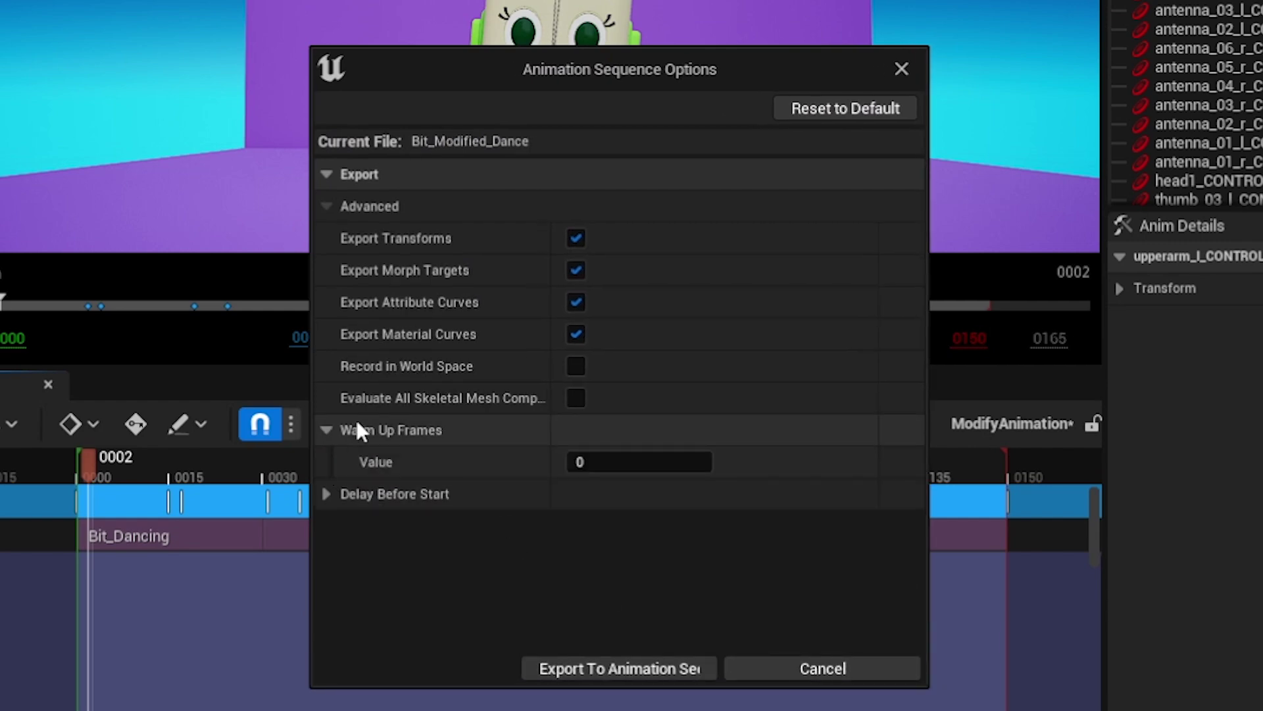
click(326, 493)
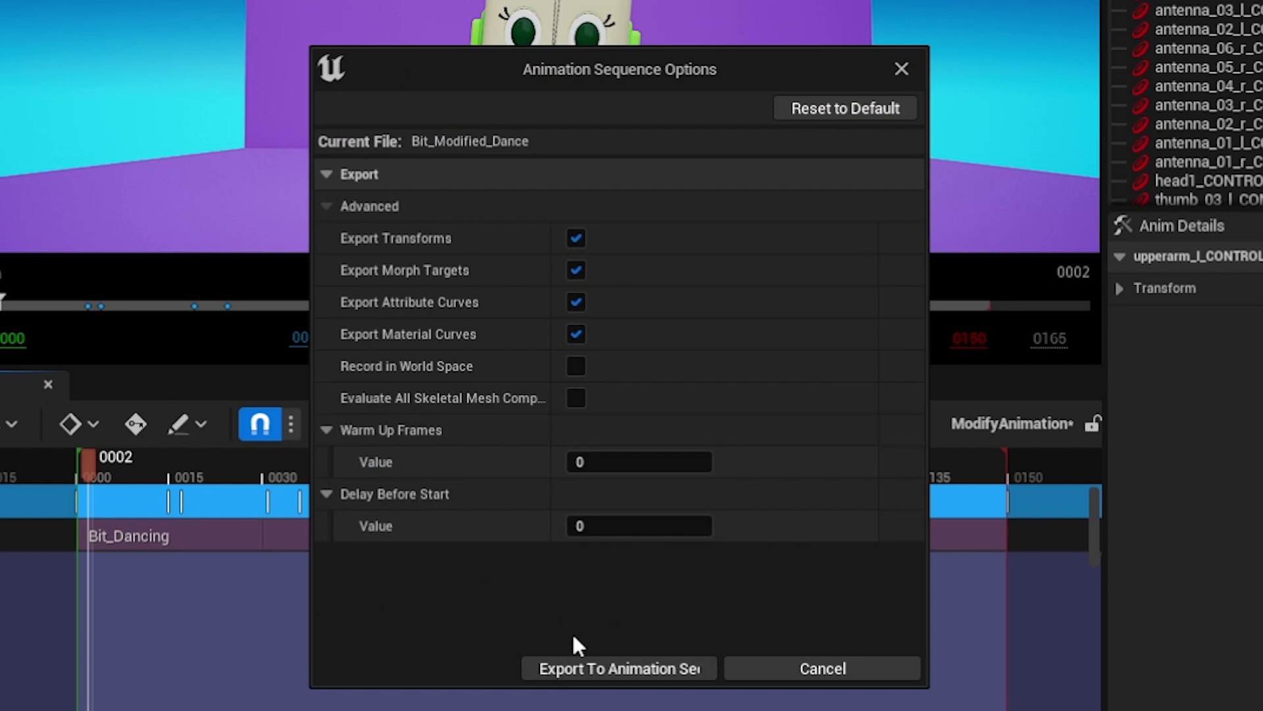
click(621, 666)
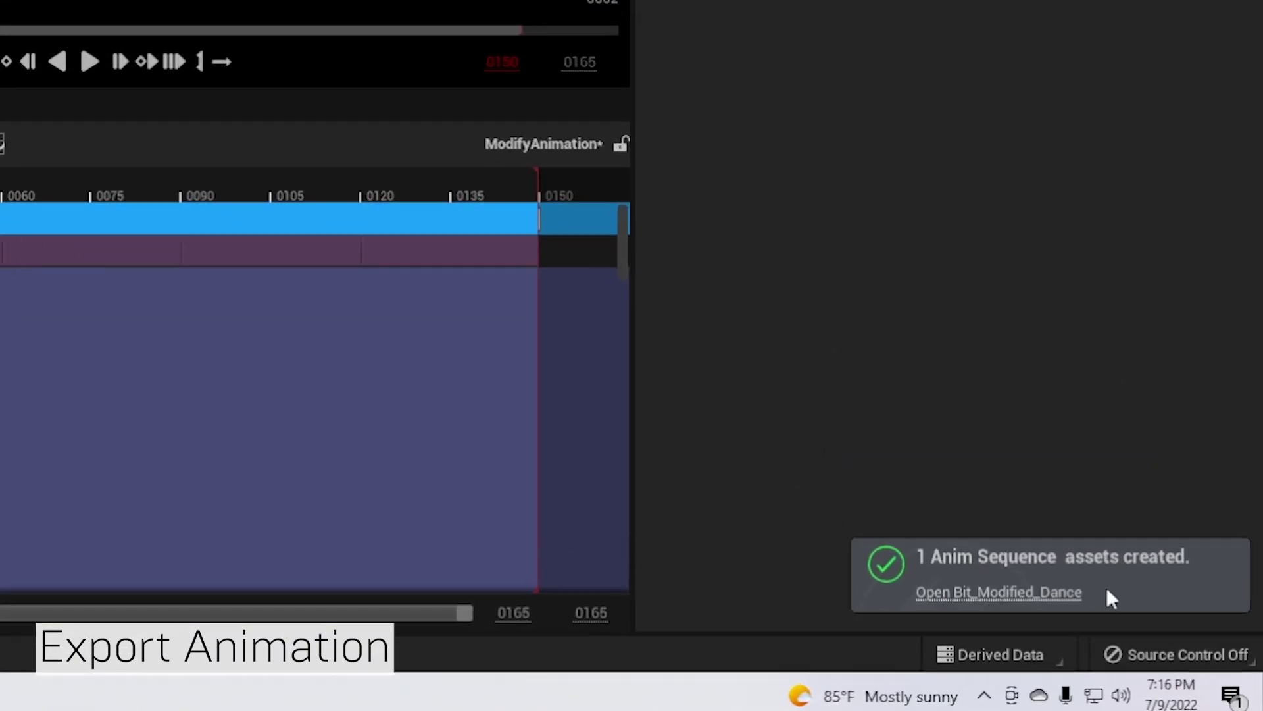
click(976, 593)
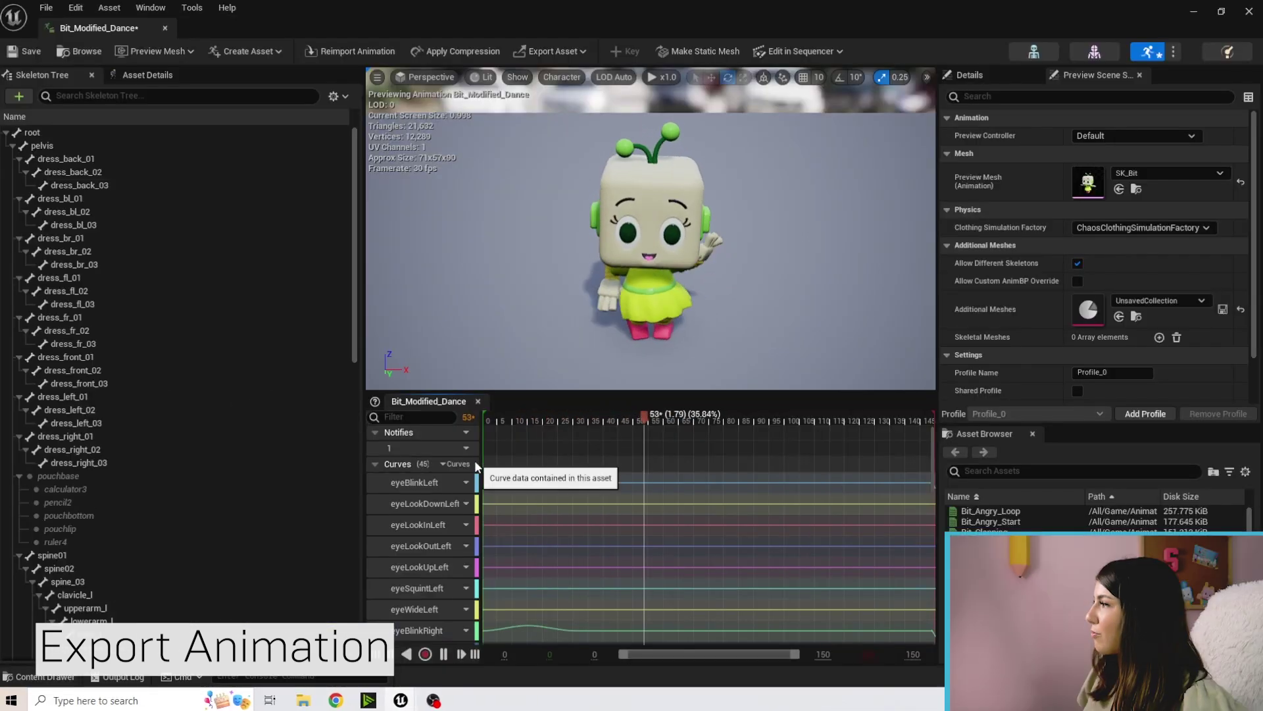
drag(524, 417, 479, 413)
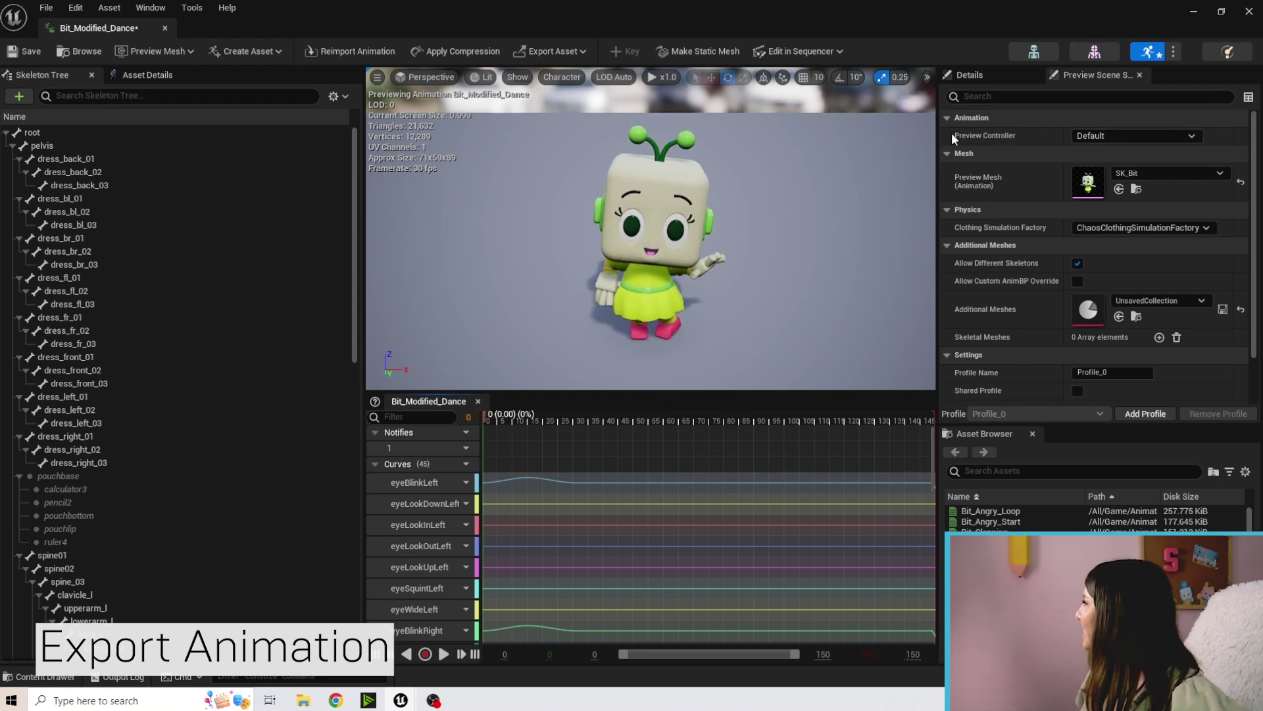
click(1250, 13)
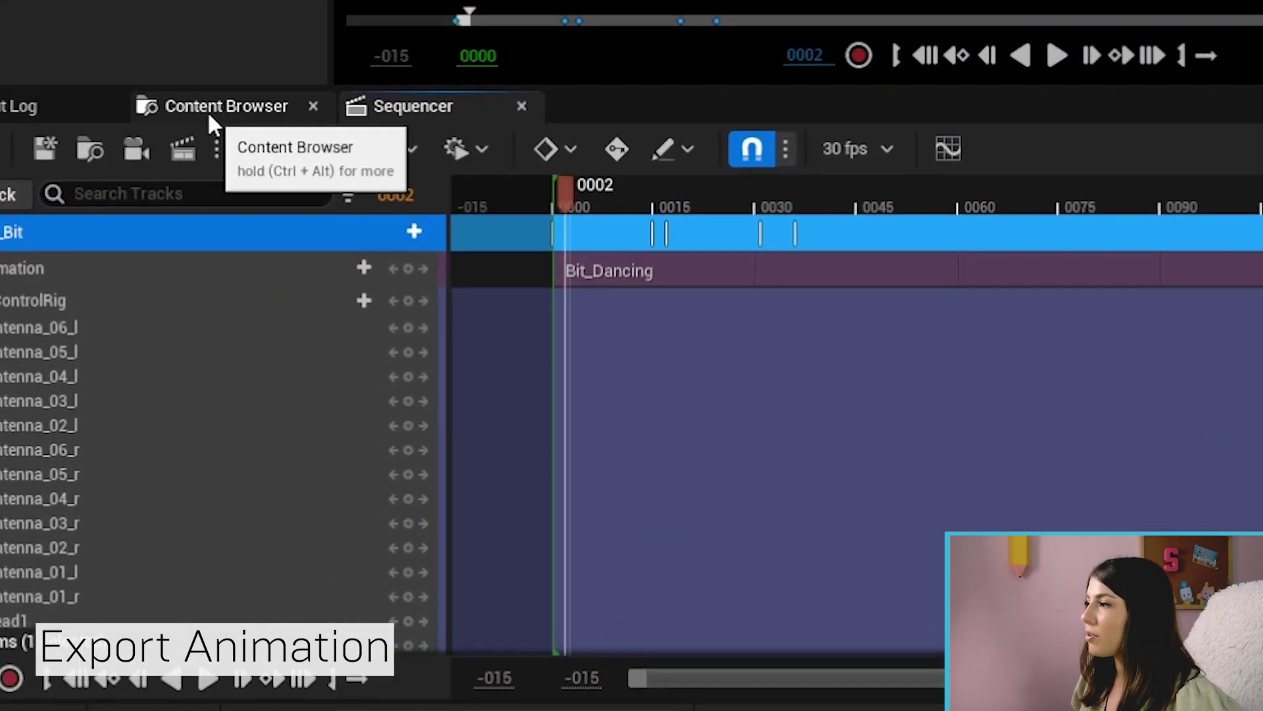
Browse to Content > AnimationLibrary > Bit_Animations and open Bit_Modified_Dance in the animation editor.
click(179, 237)
click(435, 129)
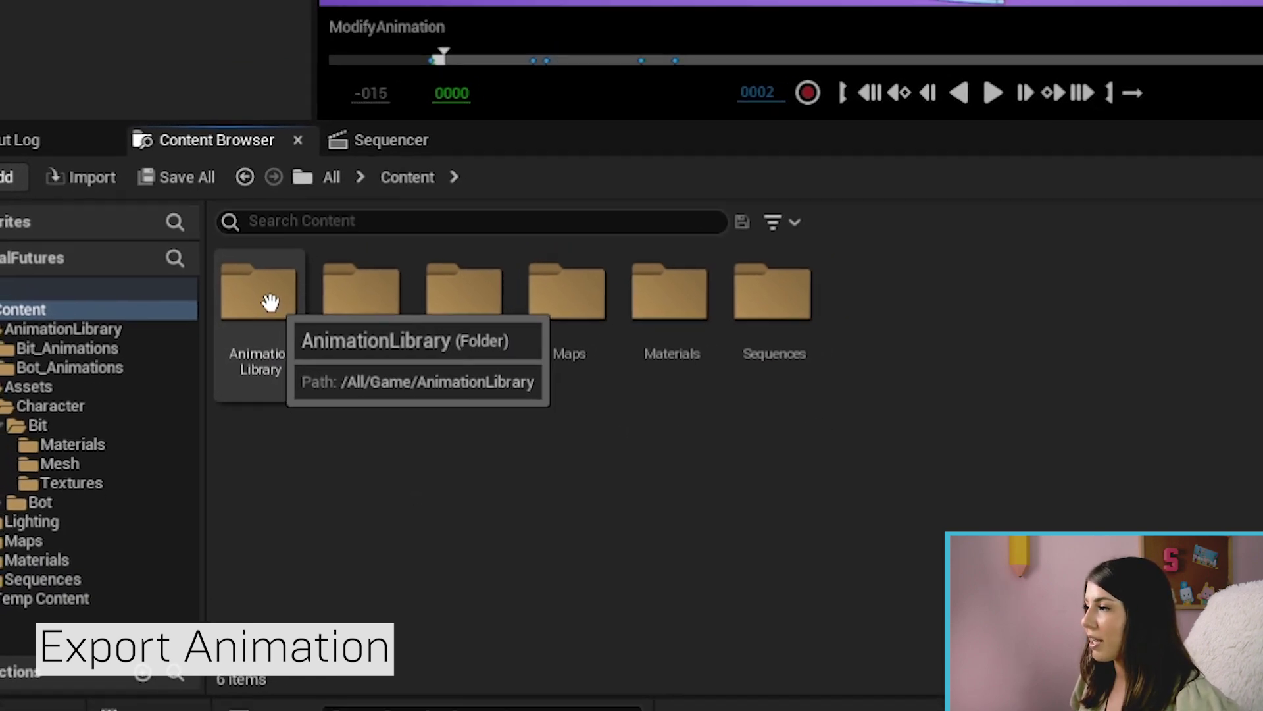
click(292, 269)
double_click(217, 393)
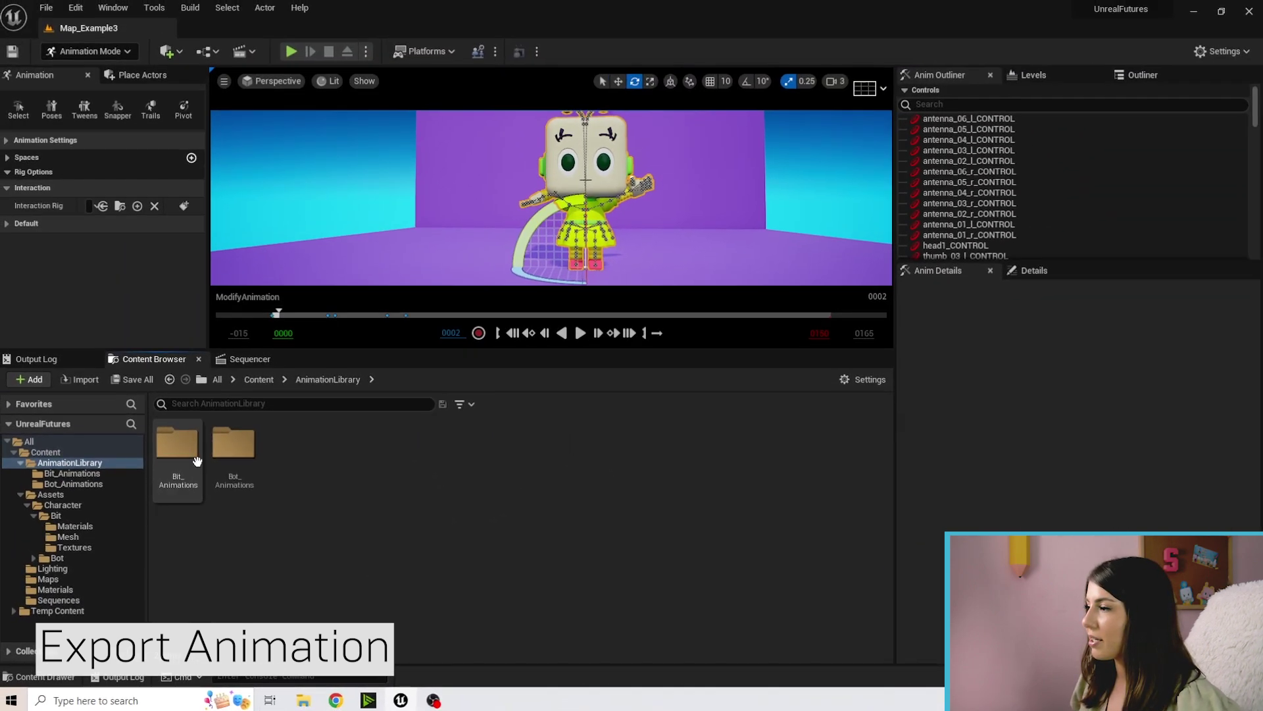
double_click(214, 392)
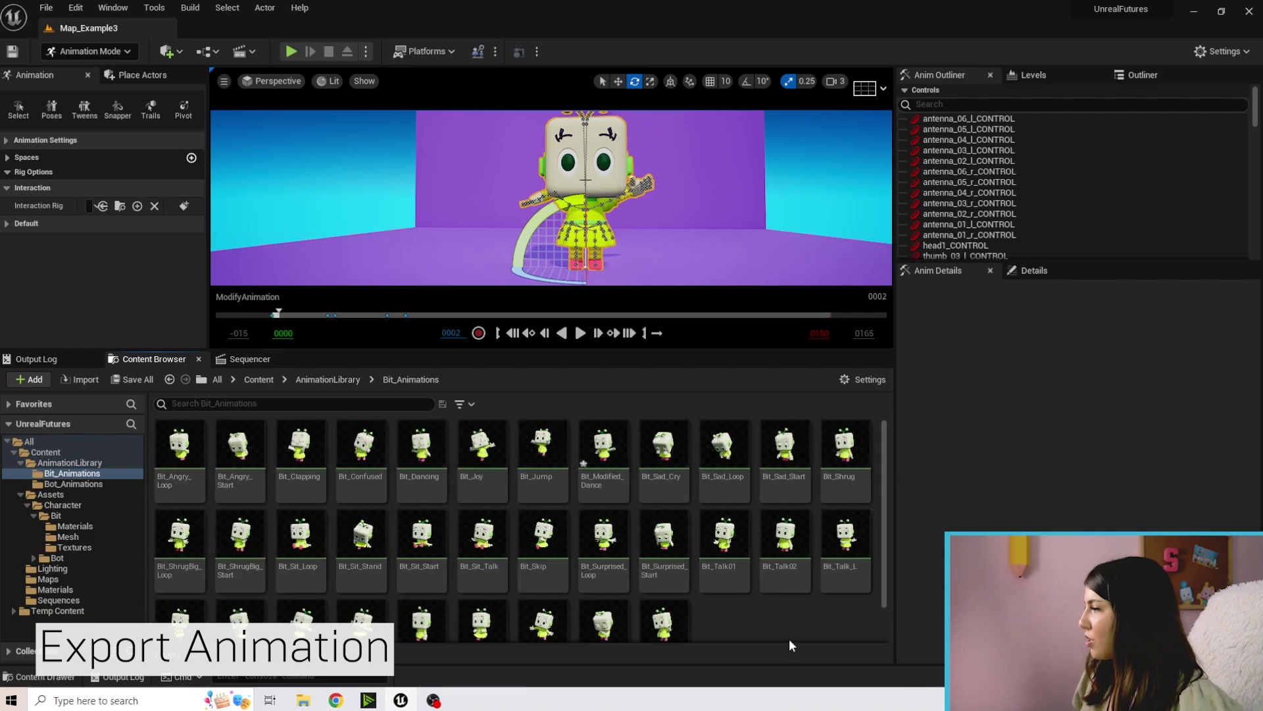
mouse_move(621, 473)
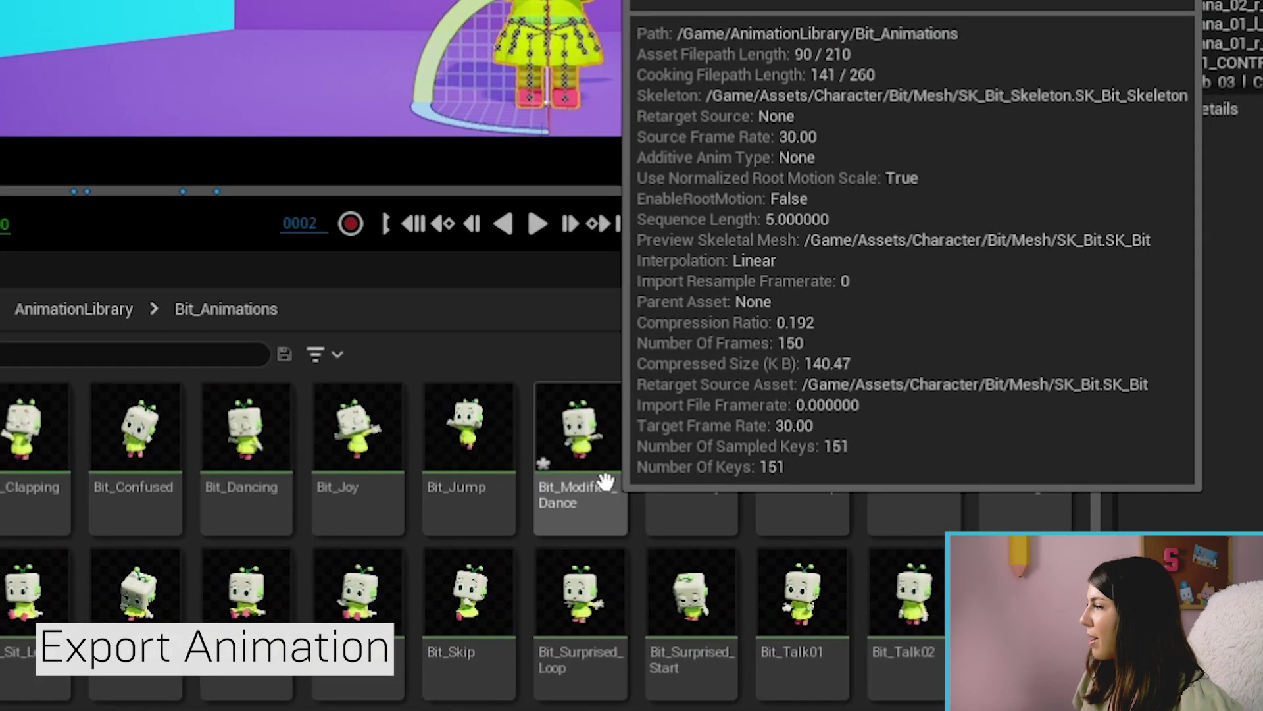
double_click(605, 484)
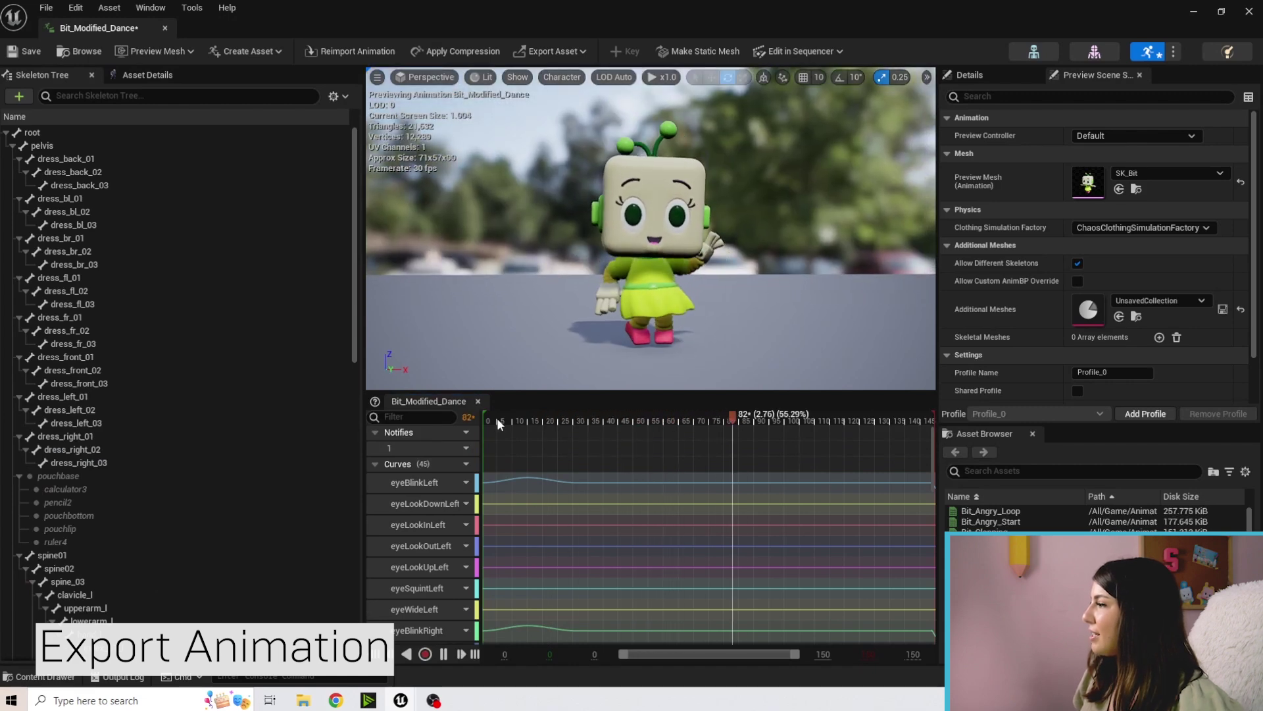
drag(498, 422, 574, 401)
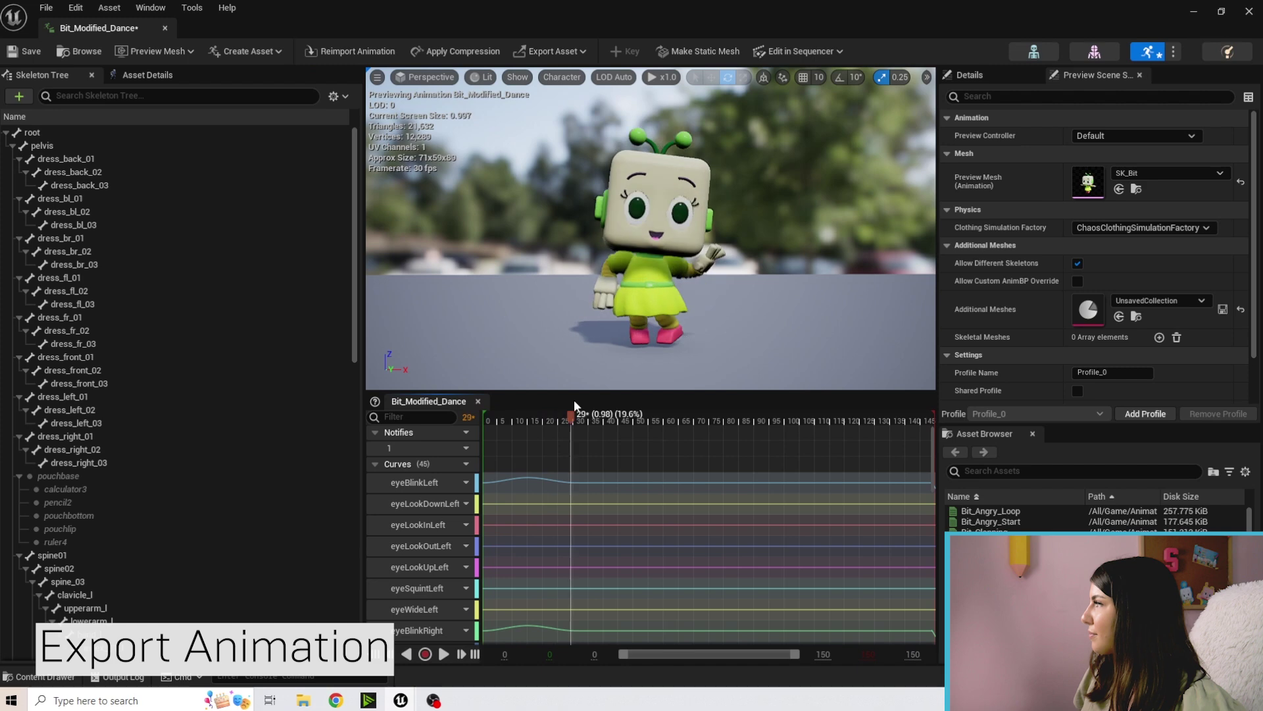